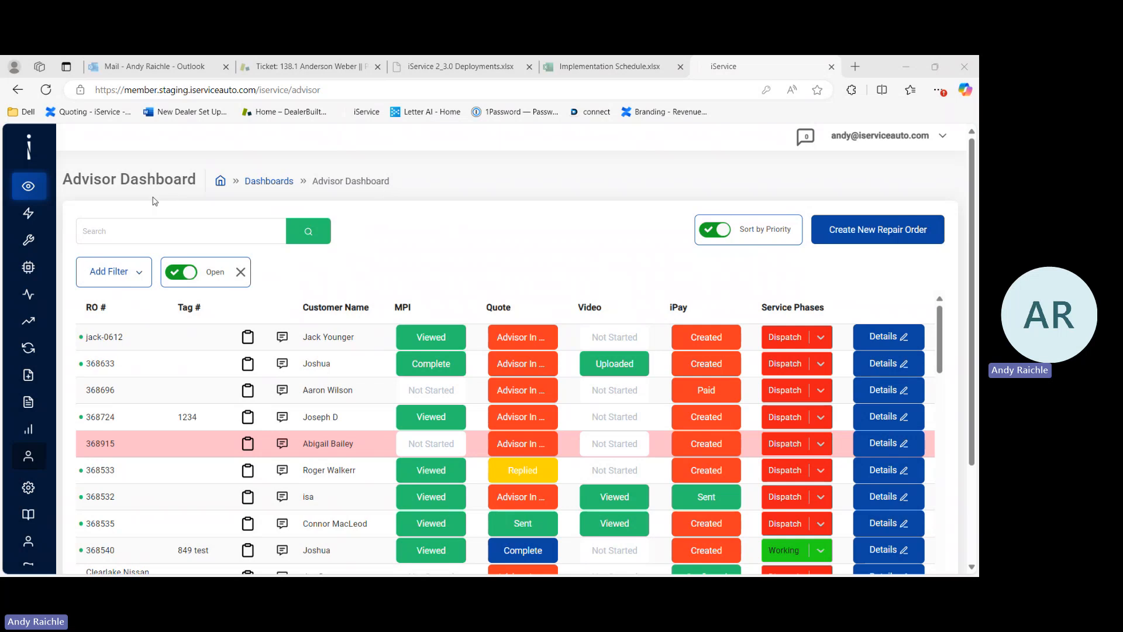
Step: Open the Advisors list from the Users section of the navigation sidebar
mouse_move(43, 222)
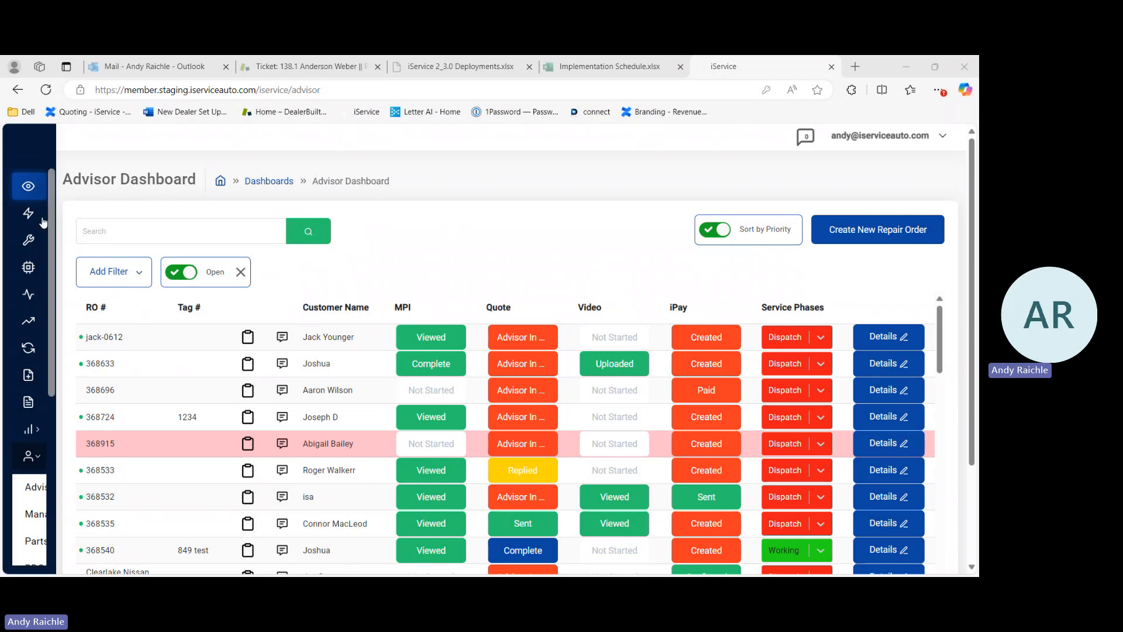
scroll(34, 228, "down", 3)
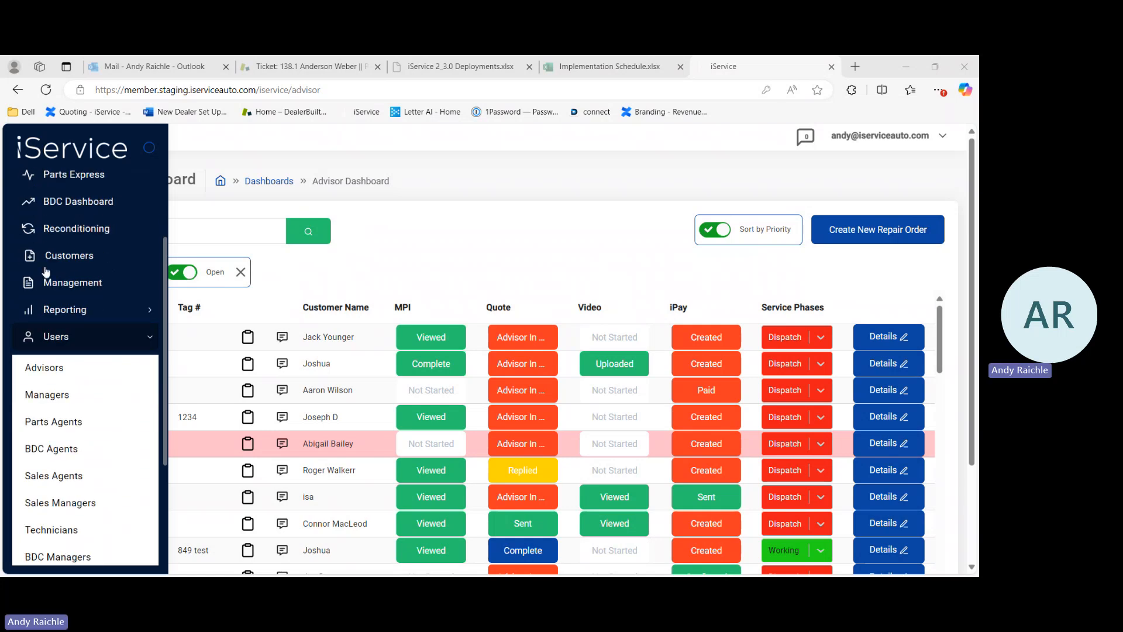
left_click(66, 336)
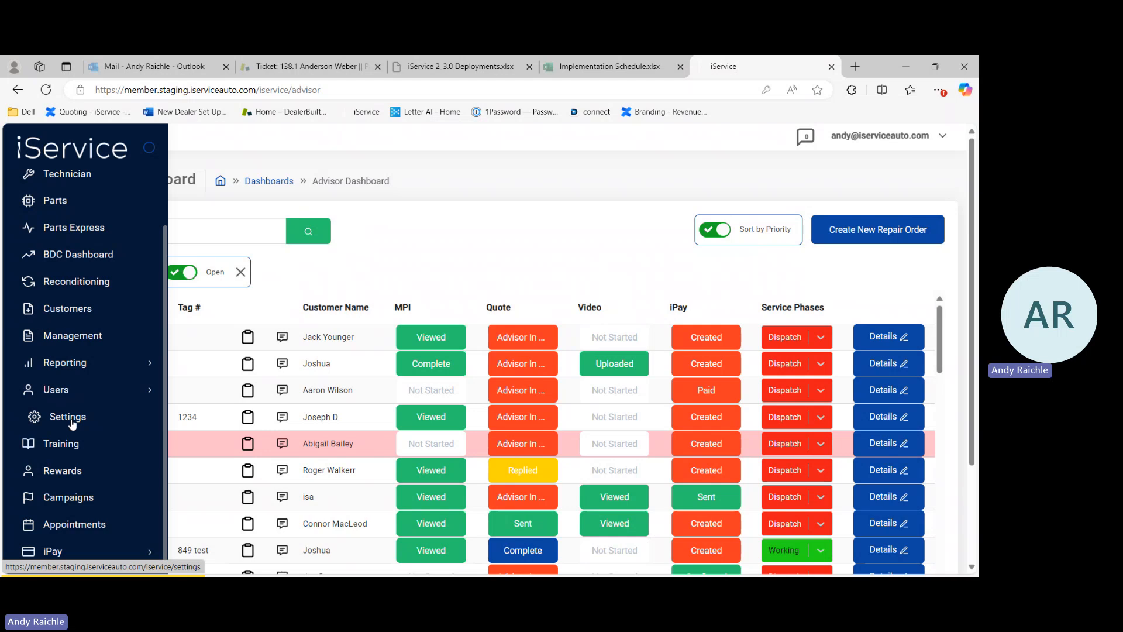
left_click(61, 391)
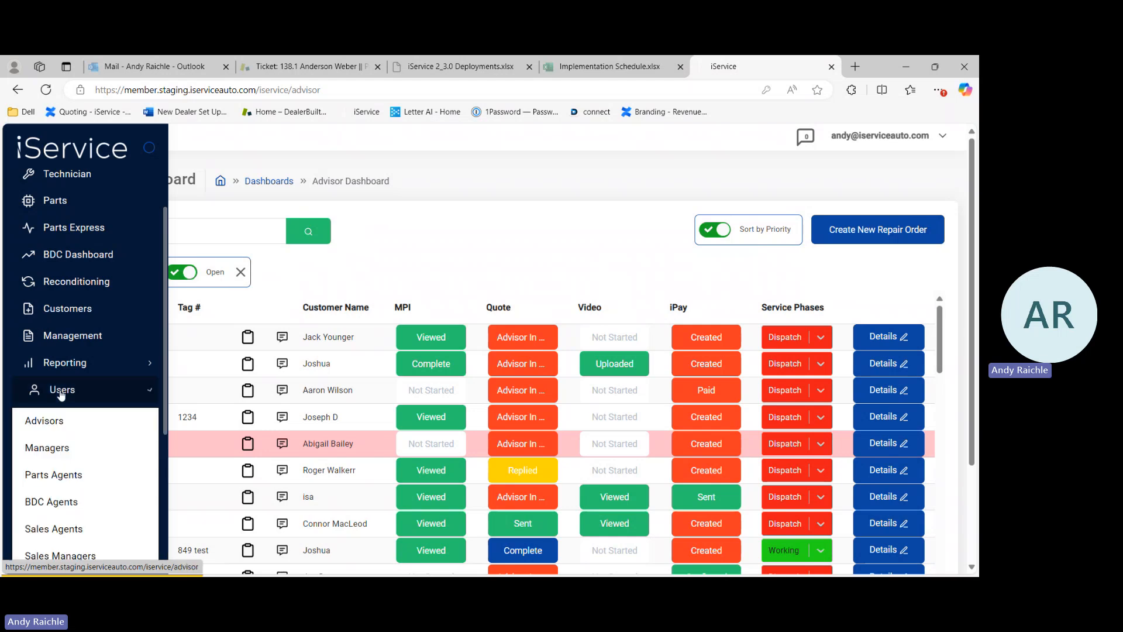
scroll(61, 394, "down", 2)
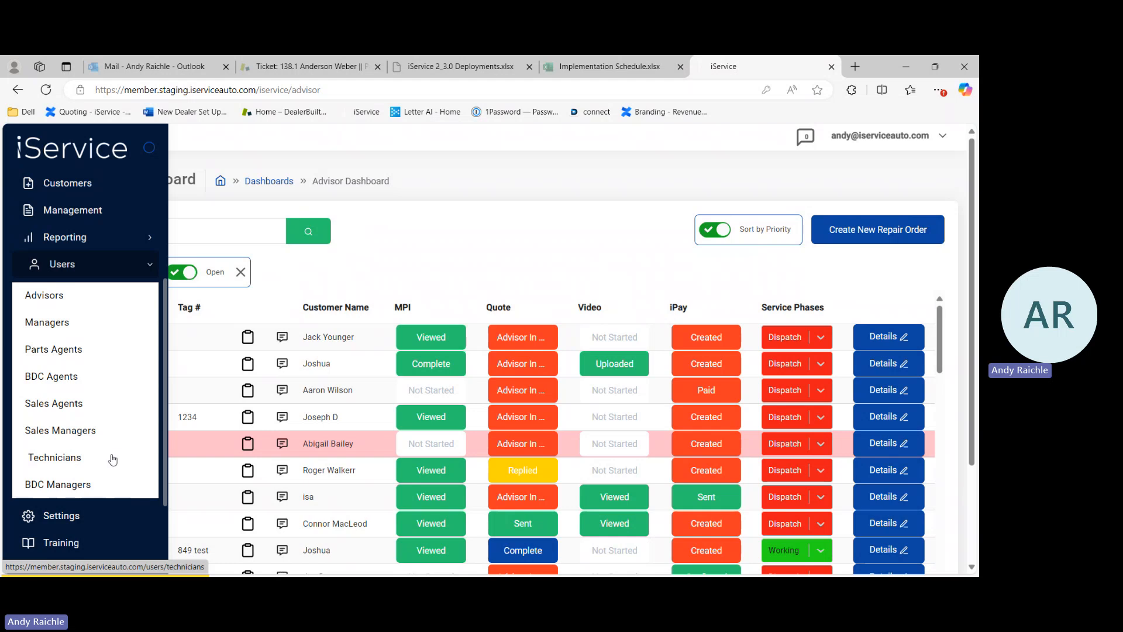
left_click(51, 296)
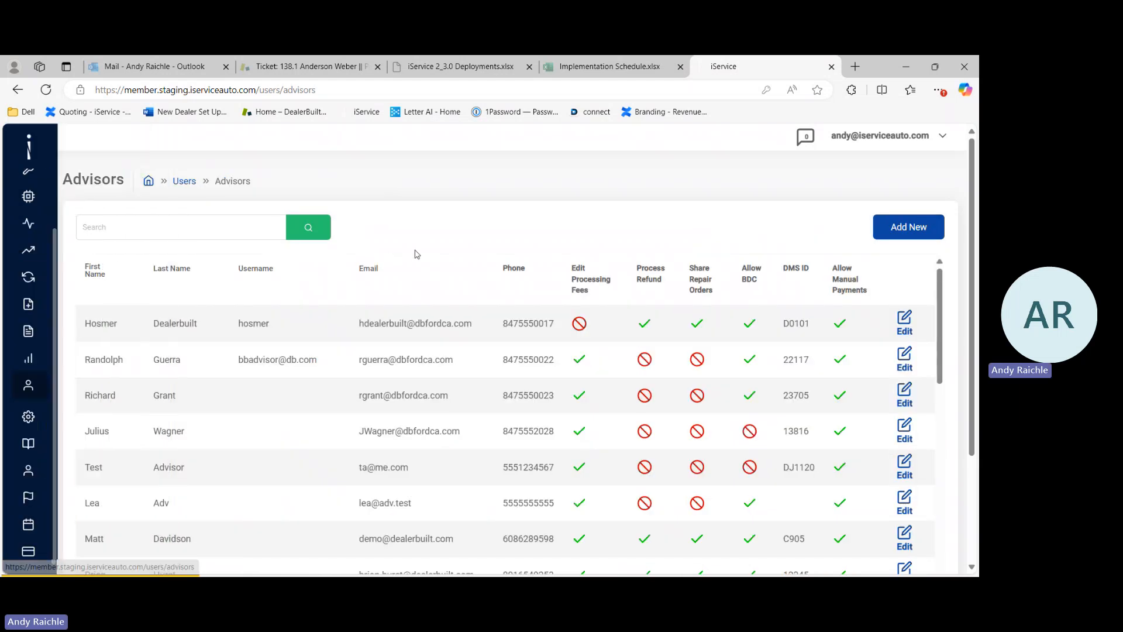
Step: Review the advisors list and the first advisor's edit form, closing it without saving
scroll(464, 250, "down", 1)
scroll(464, 249, "down", 1)
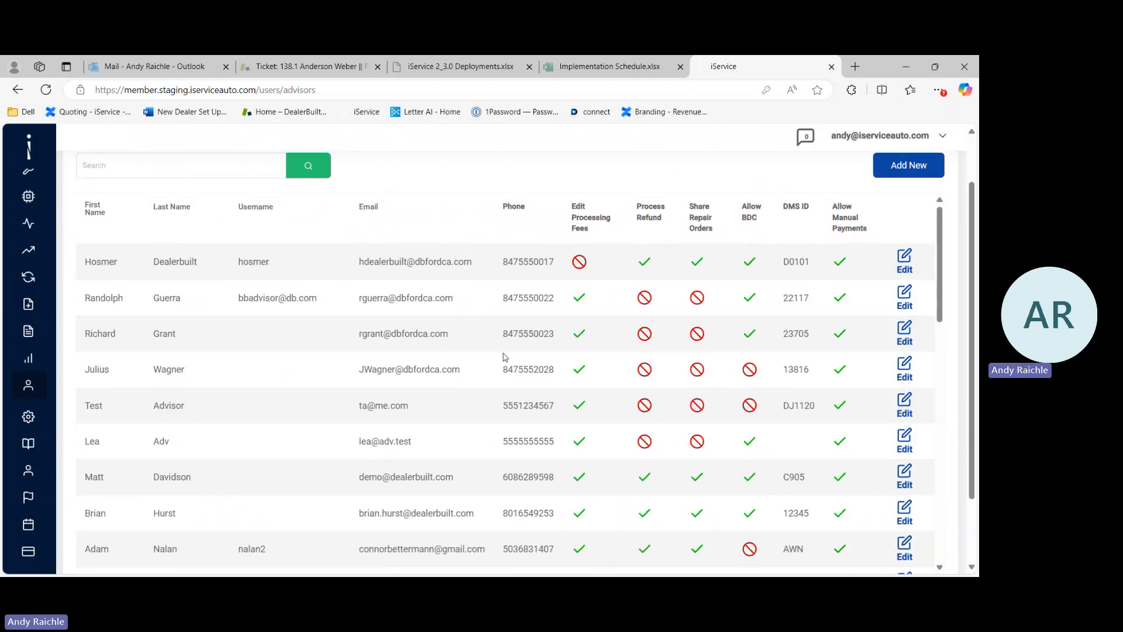
scroll(505, 357, "up", 1)
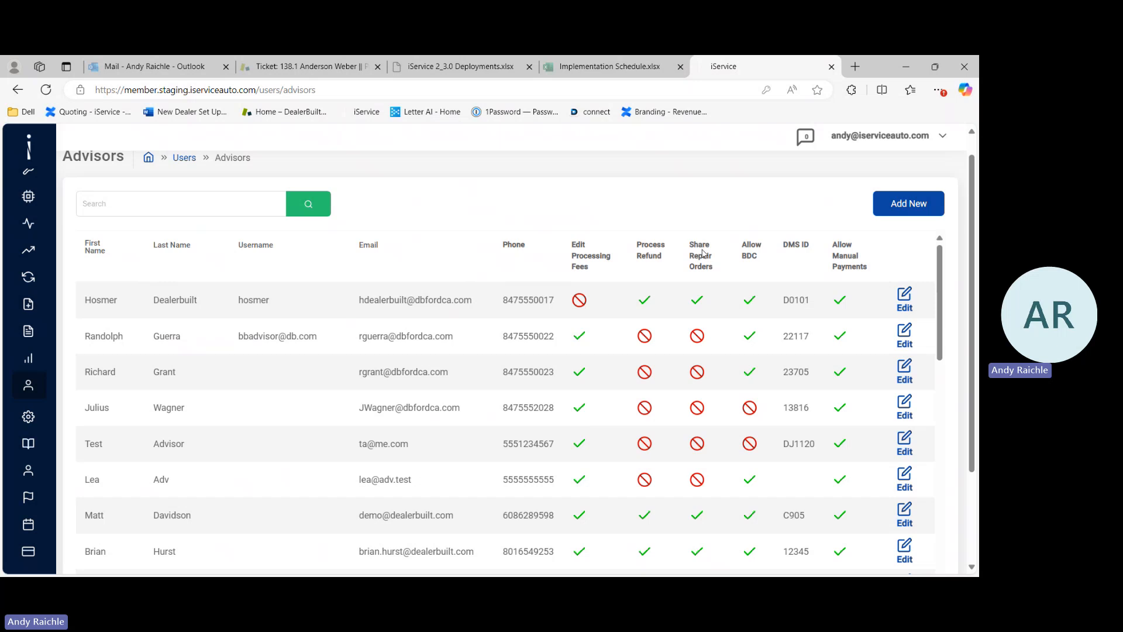
left_click(904, 300)
scroll(521, 316, "down", 3)
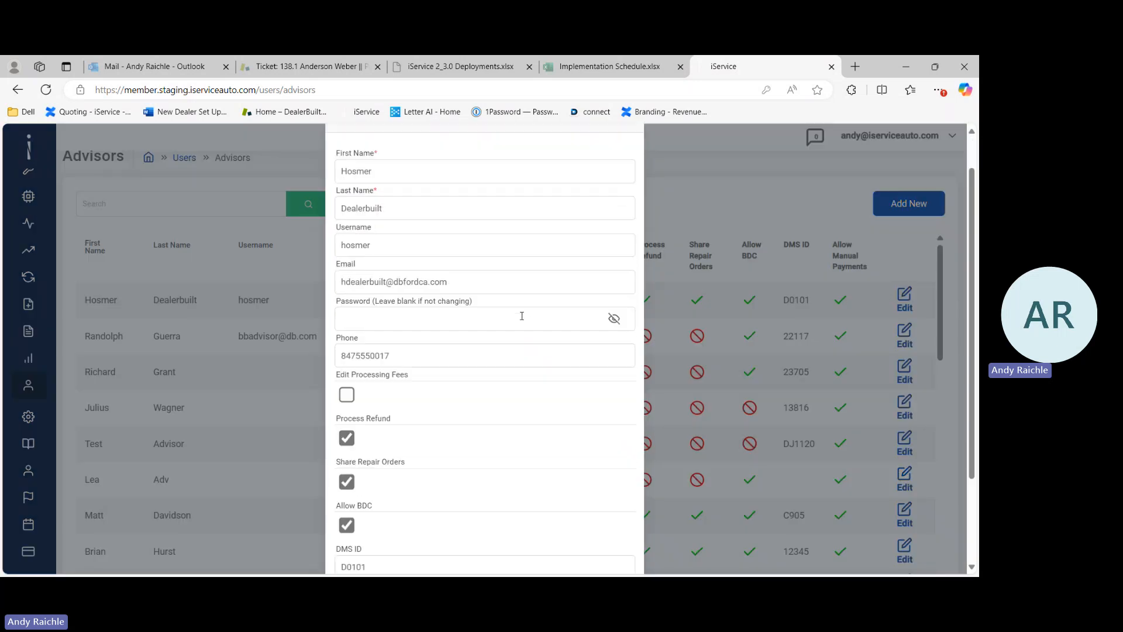
scroll(522, 320, "down", 1)
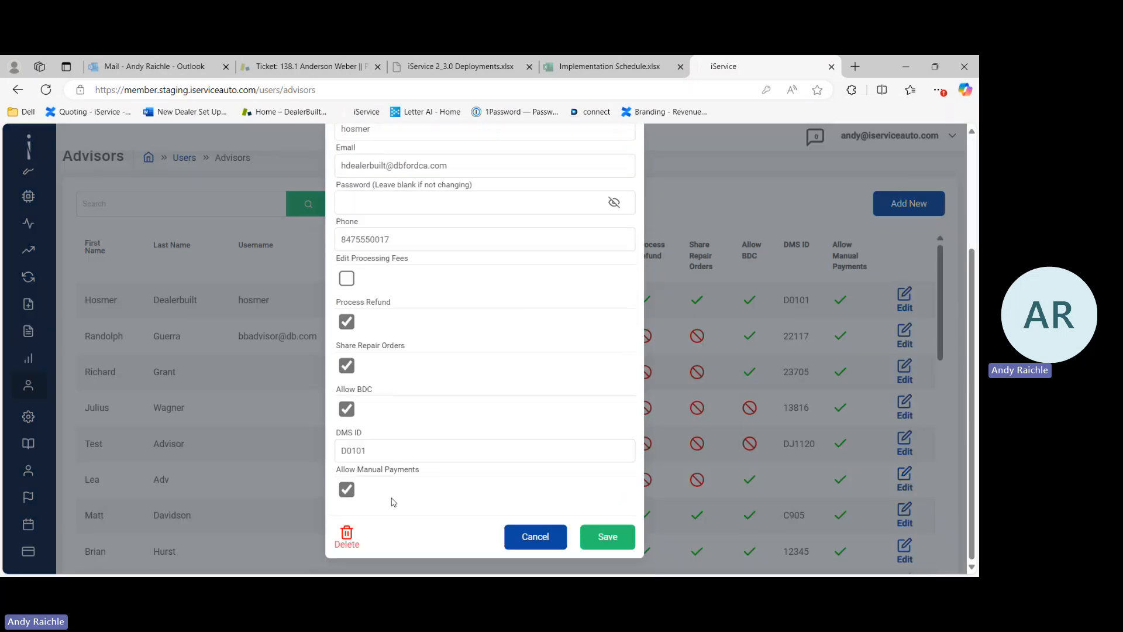
left_click(535, 537)
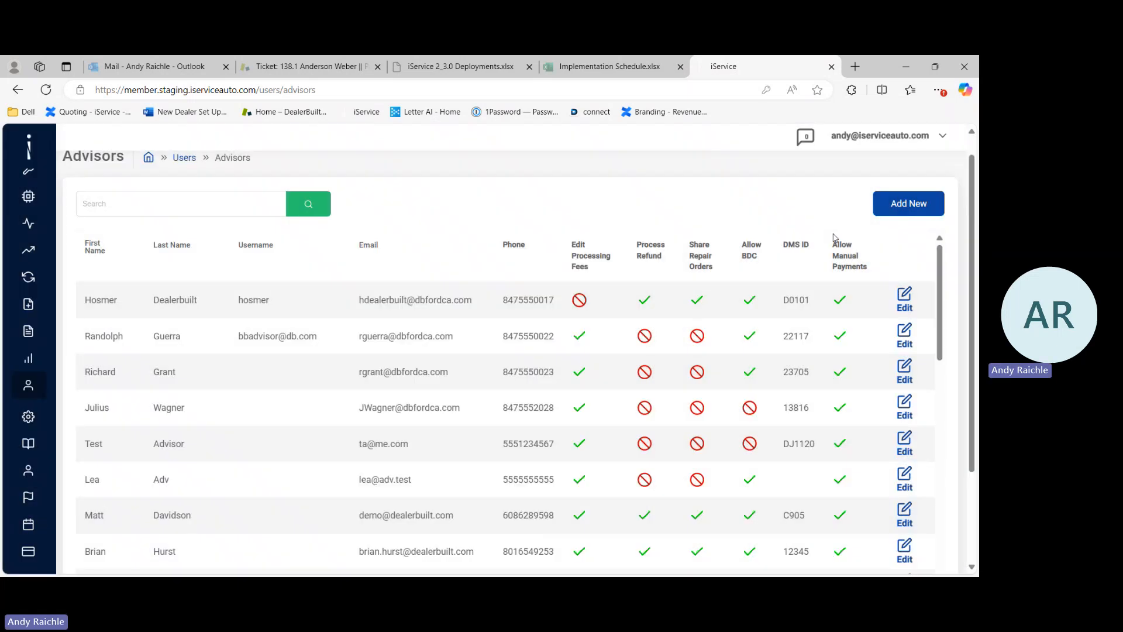
Step: Start a new advisor and clear the browser-autofilled username and password fields
left_click(910, 204)
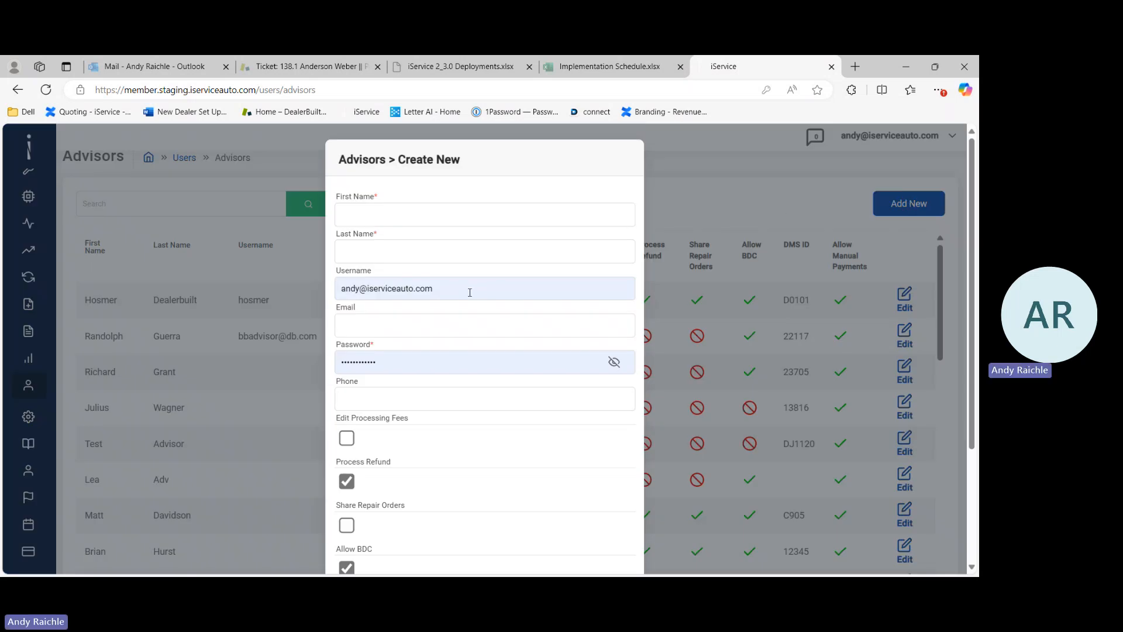
left_click(470, 293)
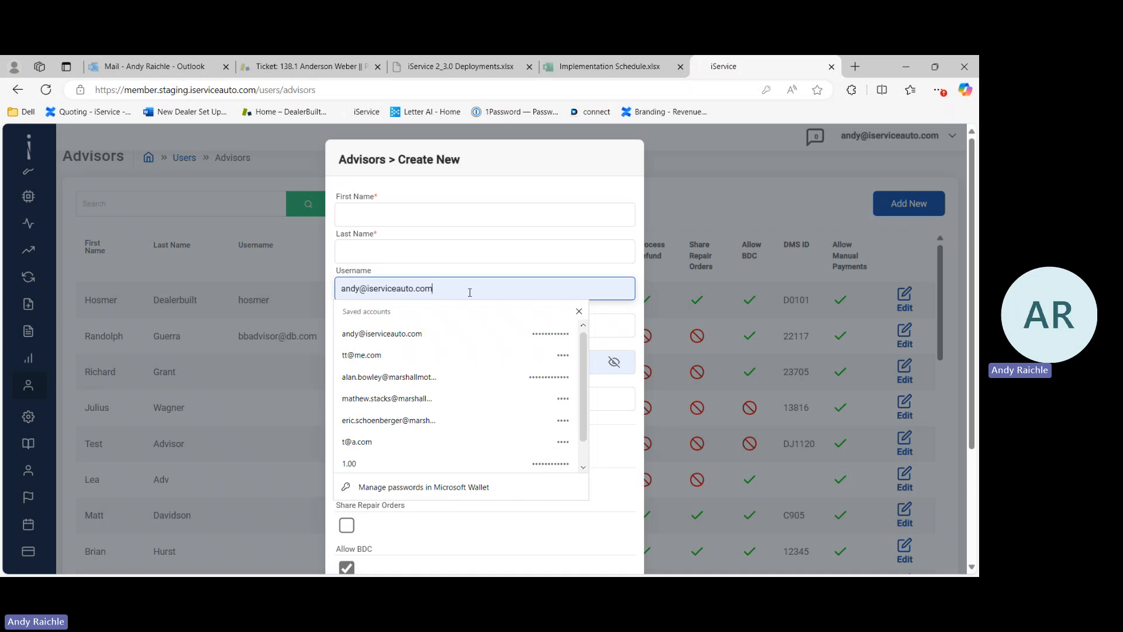
key("BackSpace")
key("BackSpace")
key("BackSpace")
key("BackSpace")
key("BackSpace")
key("BackSpace")
key("BackSpace")
key("BackSpace")
key("BackSpace")
key("BackSpace")
key("BackSpace")
key("BackSpace")
key("BackSpace")
key("BackSpace")
key("BackSpace")
key("BackSpace")
key("BackSpace")
key("BackSpace")
key("BackSpace")
key("BackSpace")
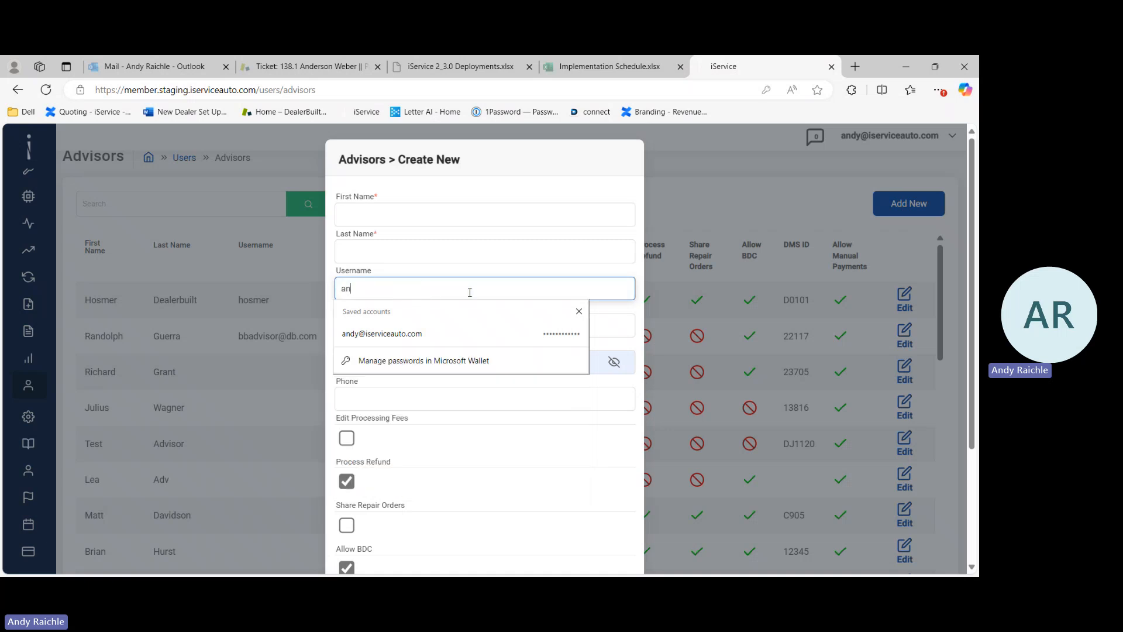
left_click(631, 308)
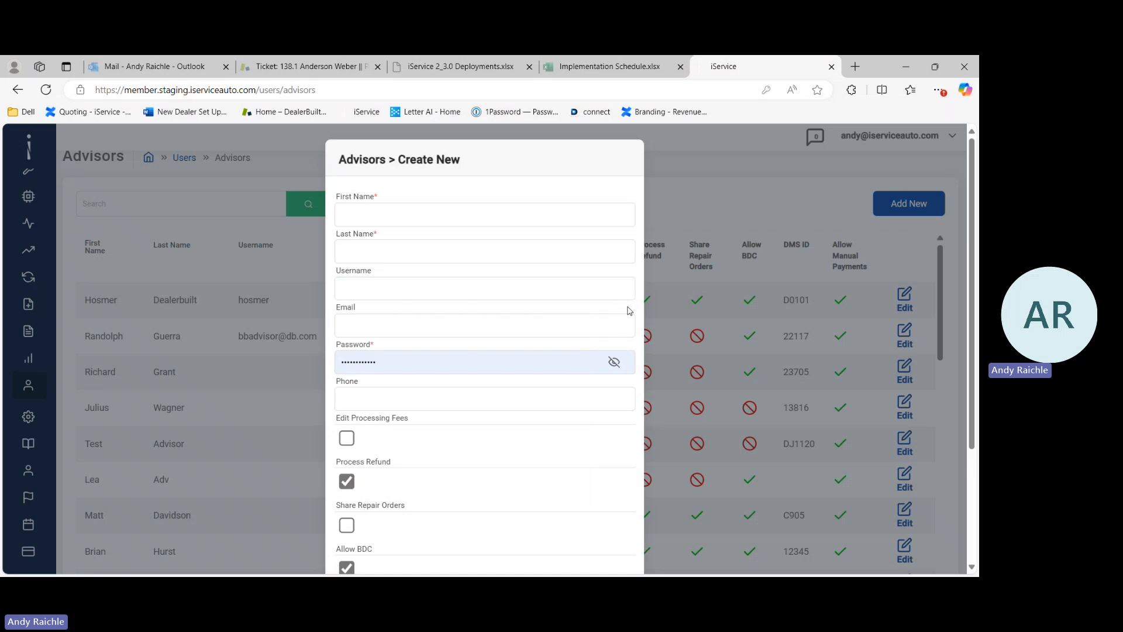
left_click(408, 367)
key("BackSpace")
key("BackSpace")
key("BackSpace")
key("BackSpace")
key("BackSpace")
key("BackSpace")
key("BackSpace")
key("BackSpace")
key("BackSpace")
key("BackSpace")
key("BackSpace")
key("BackSpace")
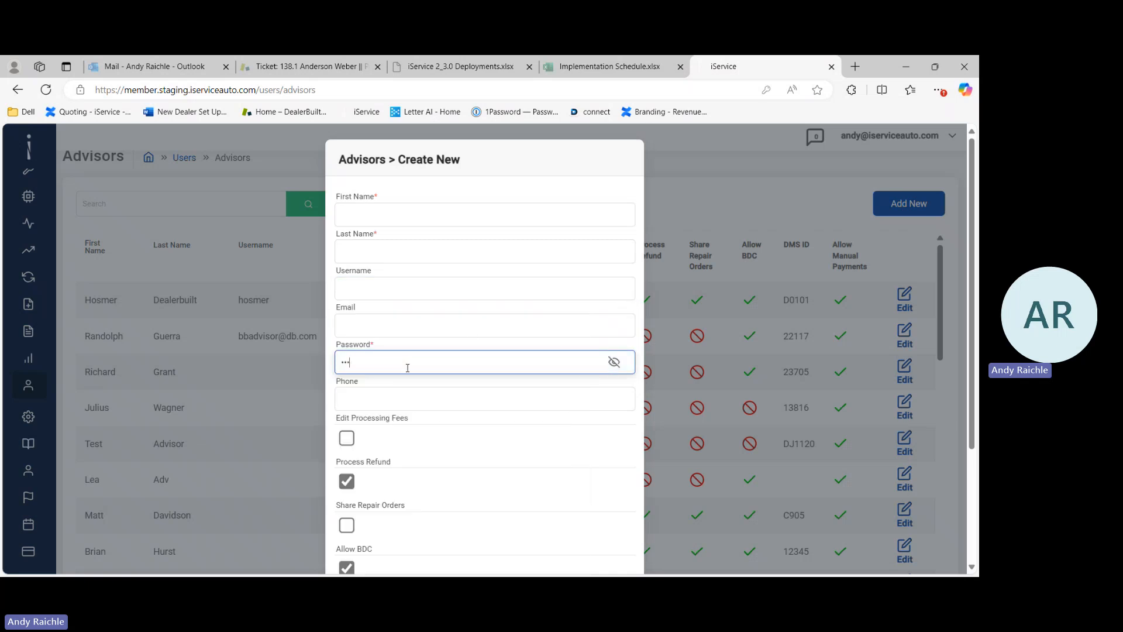
Step: Enter the new advisor's first name and last name
left_click(461, 201)
scroll(462, 200, "down", 2)
scroll(462, 200, "up", 2)
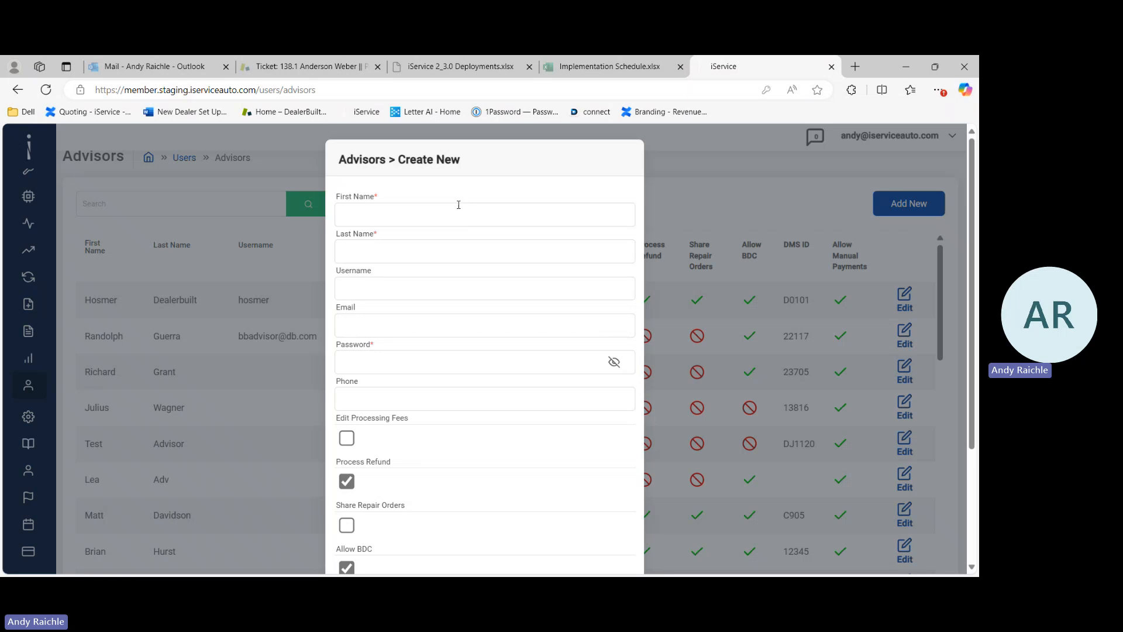
left_click(450, 215)
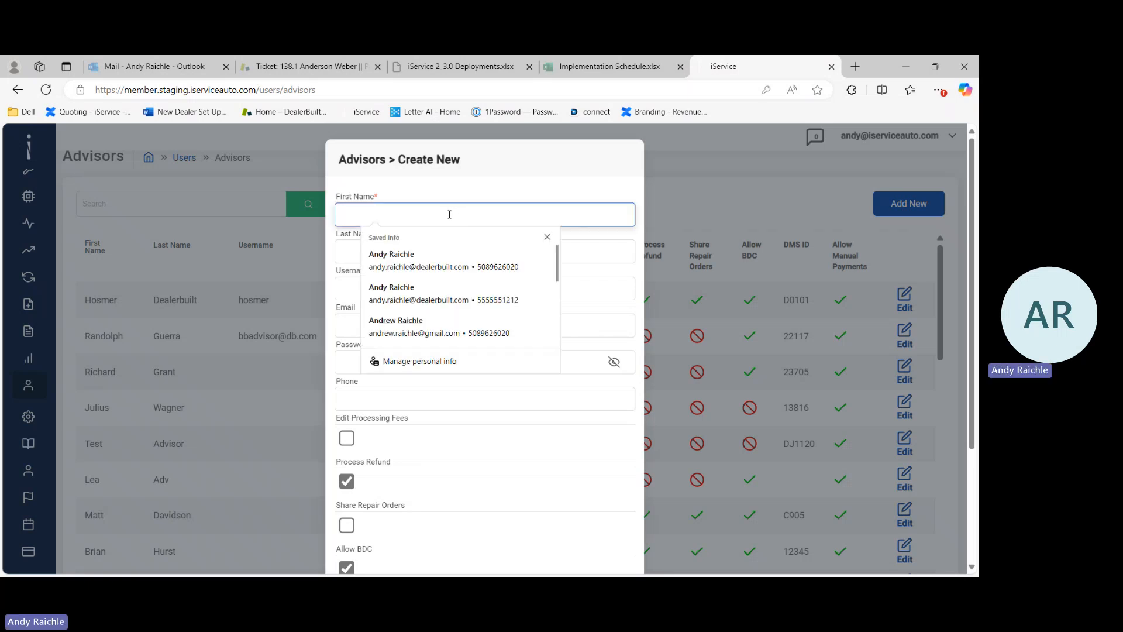
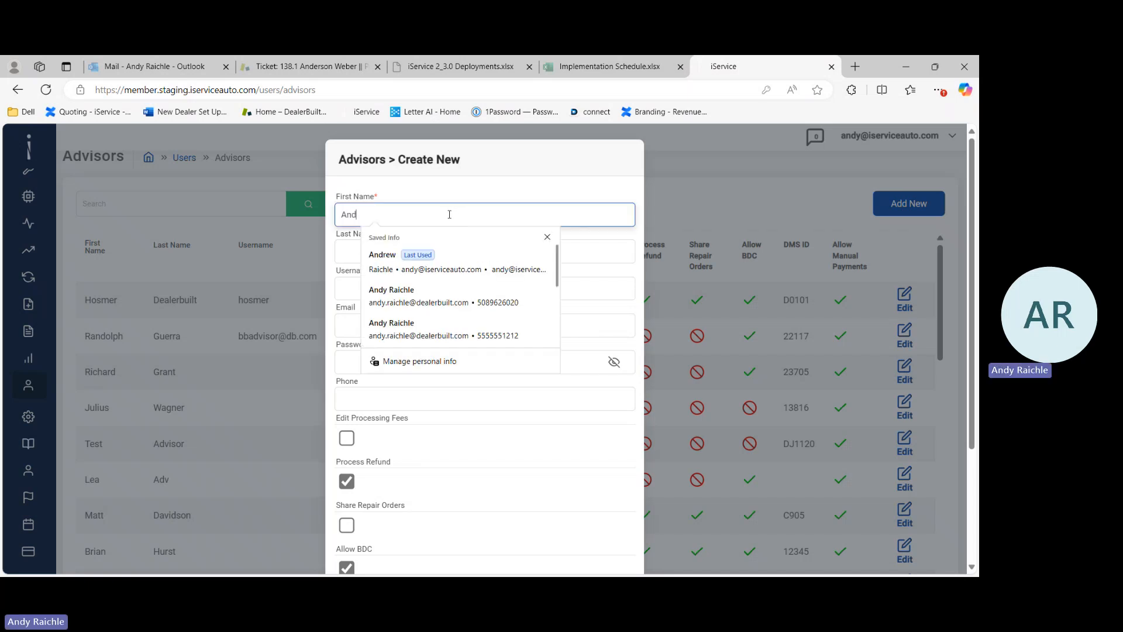
key("Tab")
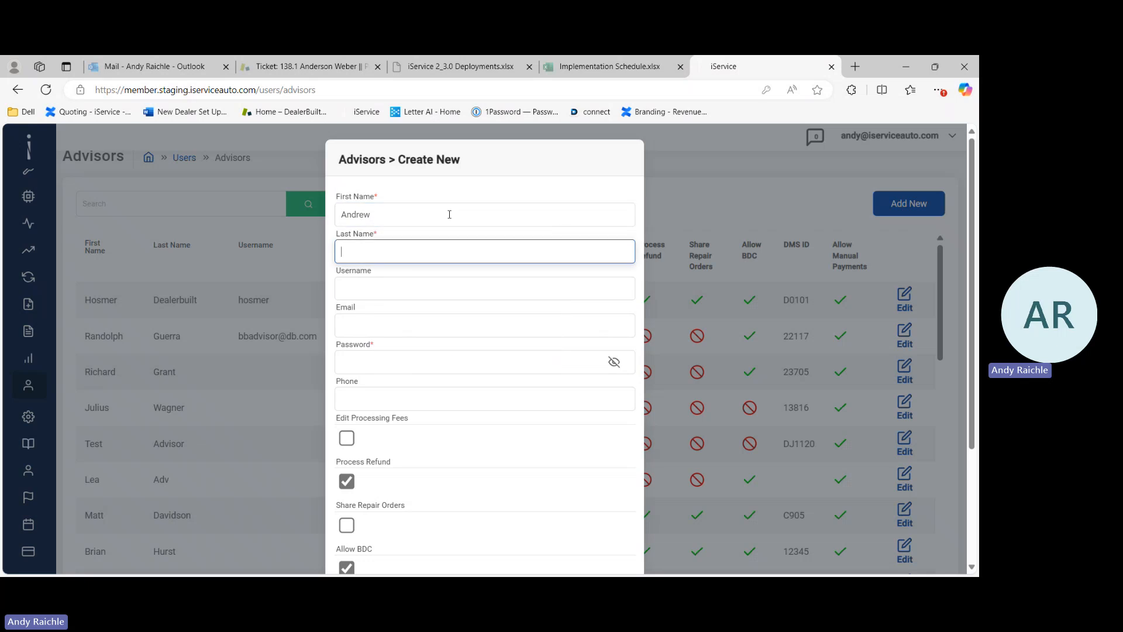
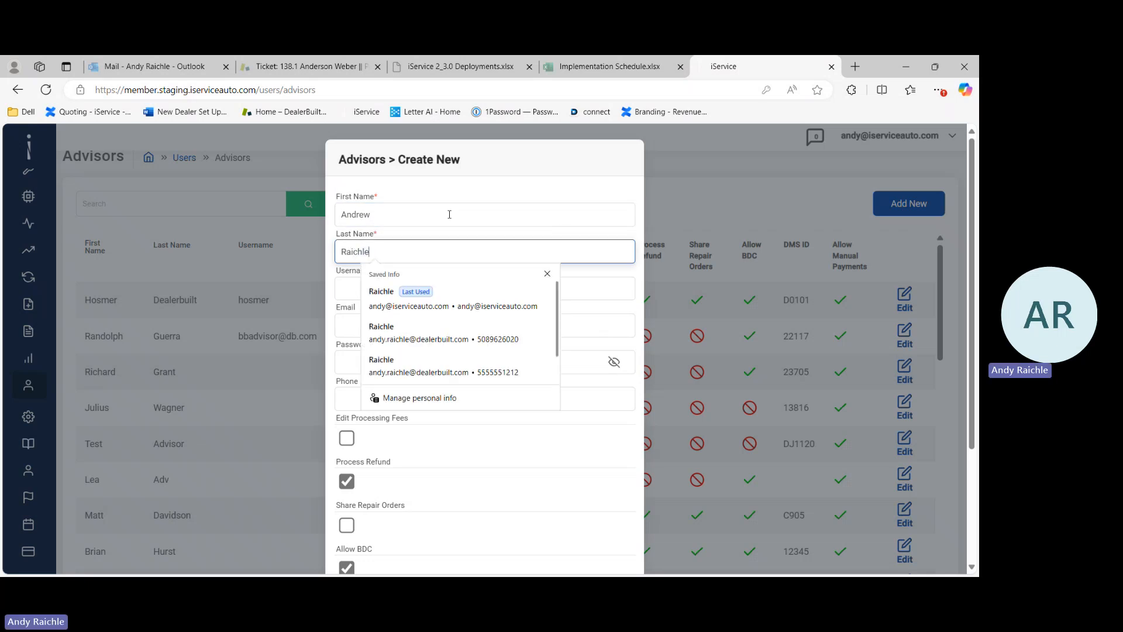
key("Tab")
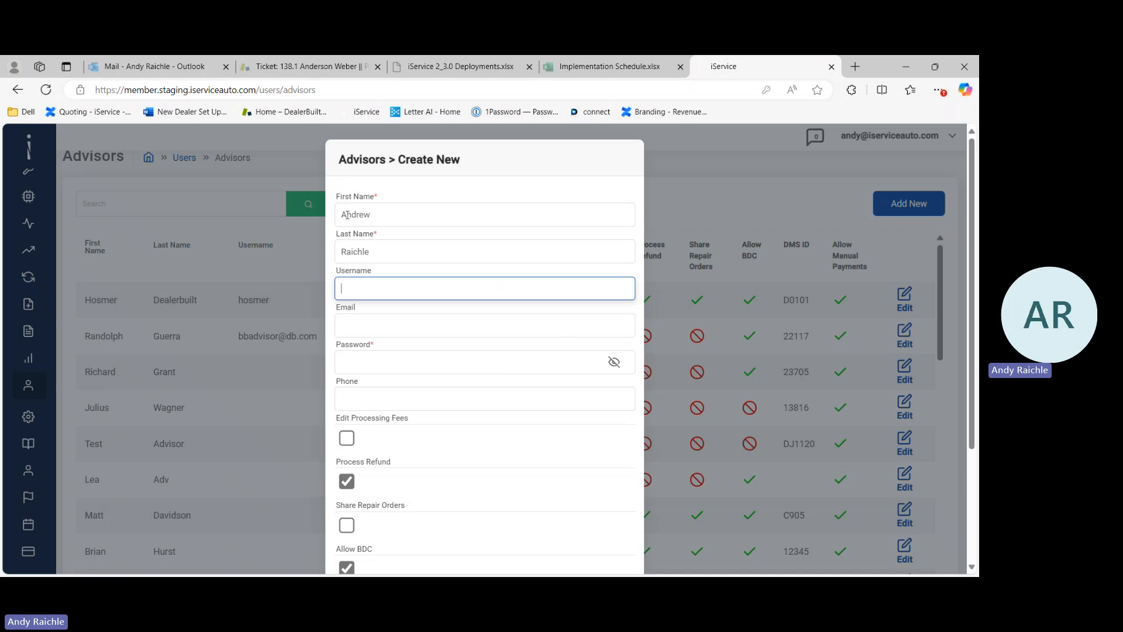
Step: Shorten the advisor's first name to its nickname form
left_click(376, 217)
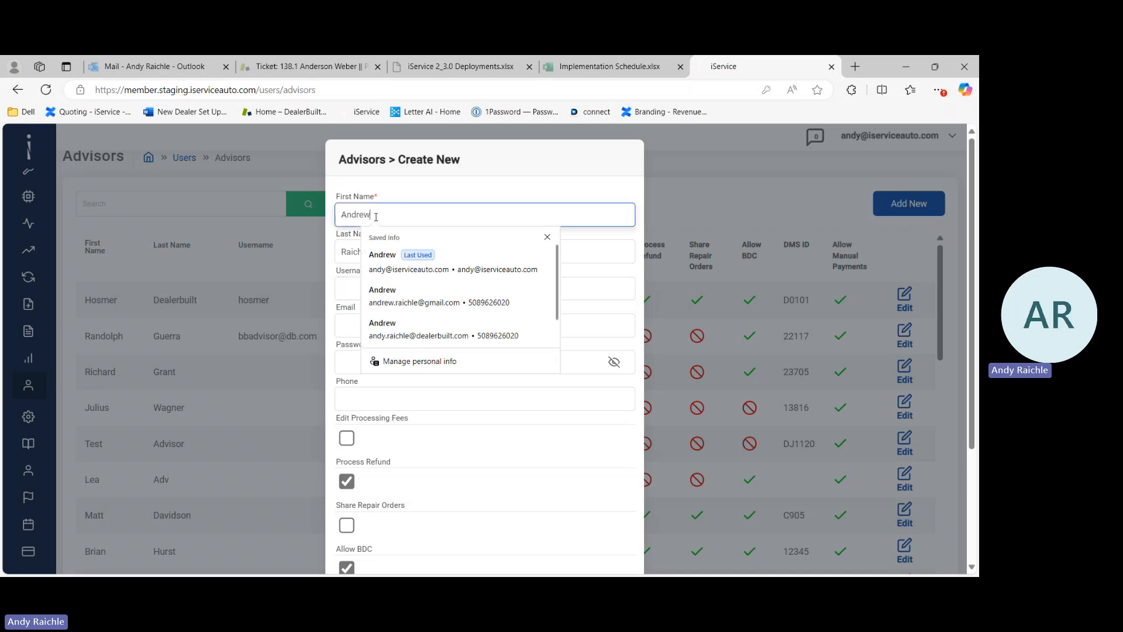
key("BackSpace")
key("BackSpace")
key("BackSpace")
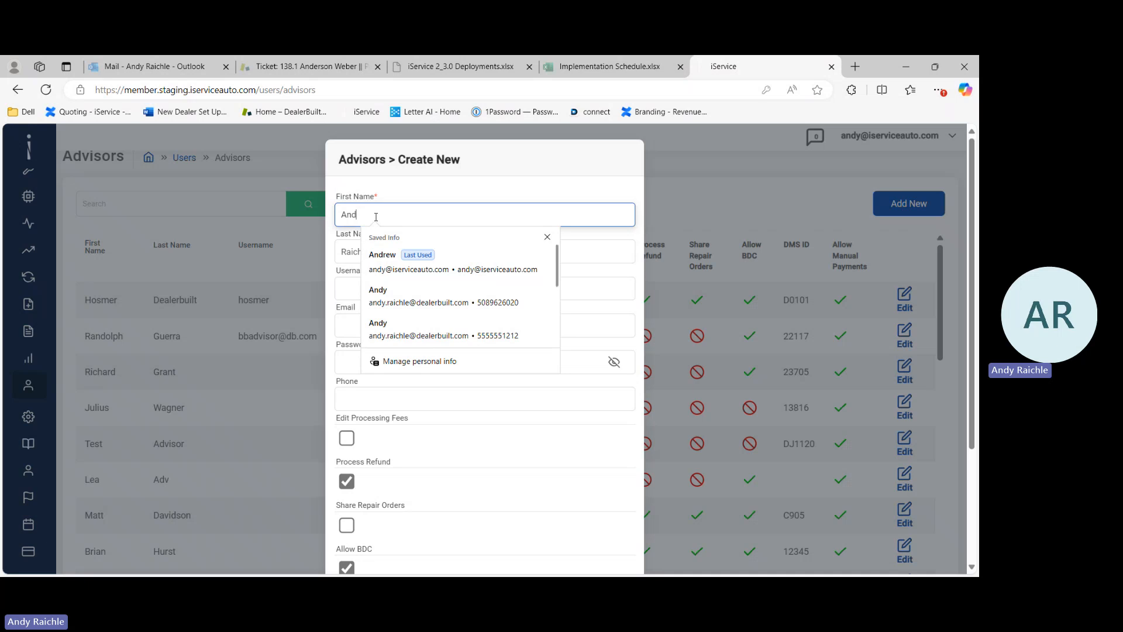
type("y")
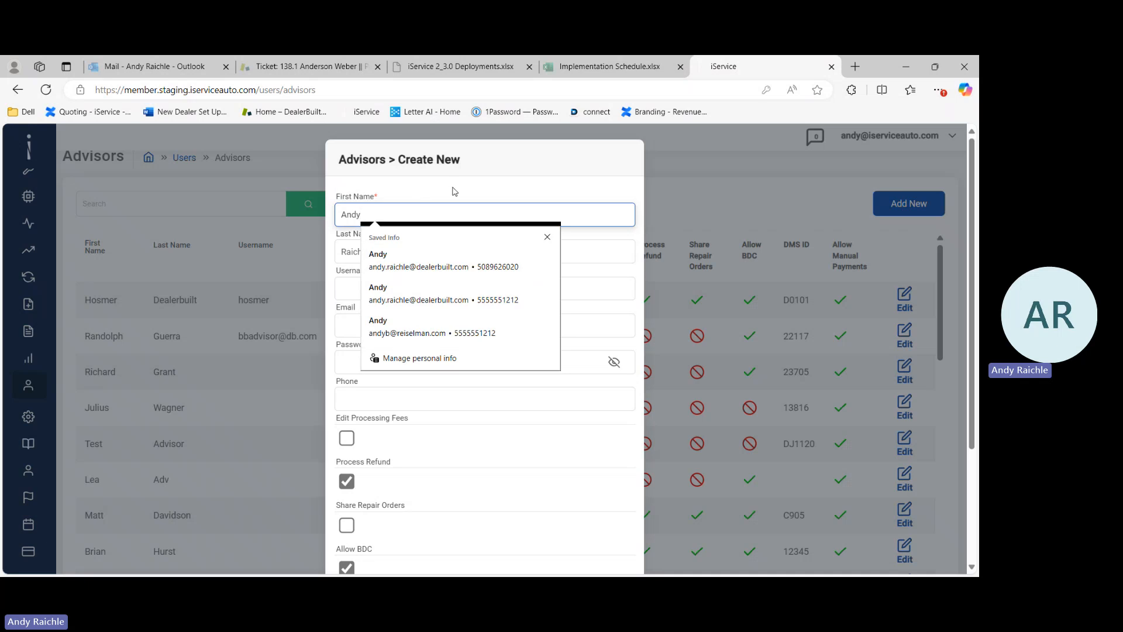
key("Tab")
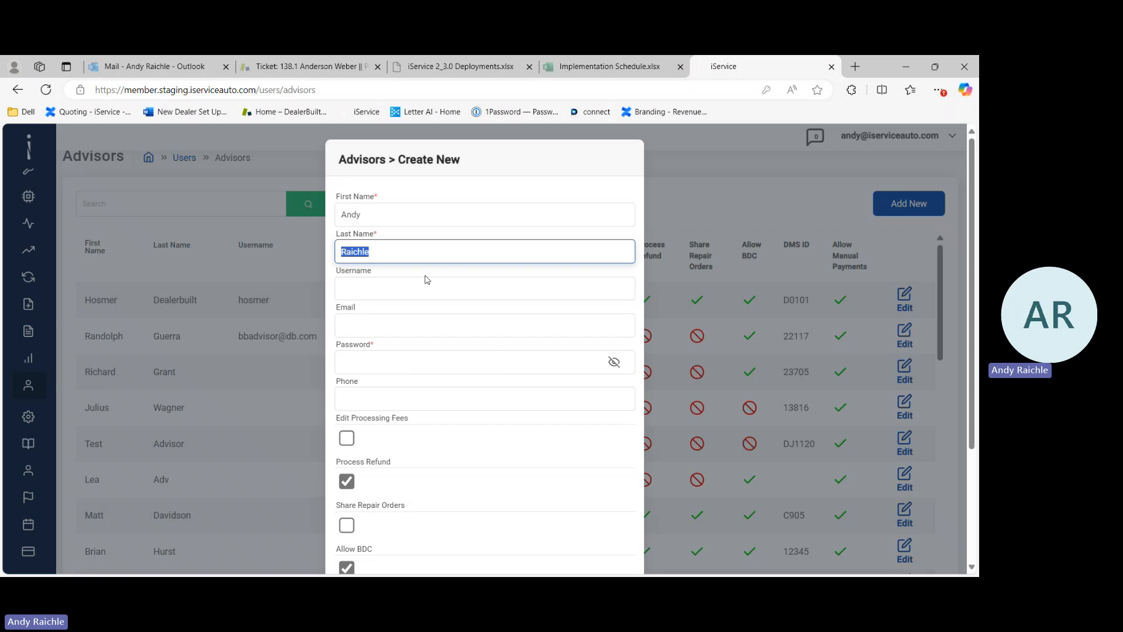
Step: Enter the advisor's e-mail address as the username
left_click(402, 289)
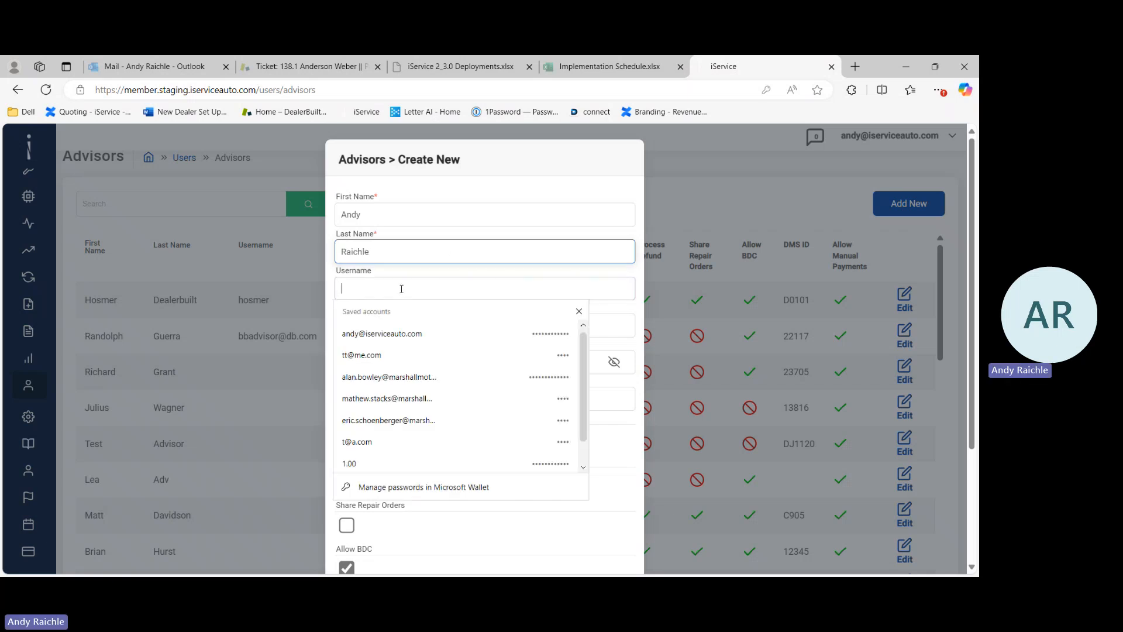
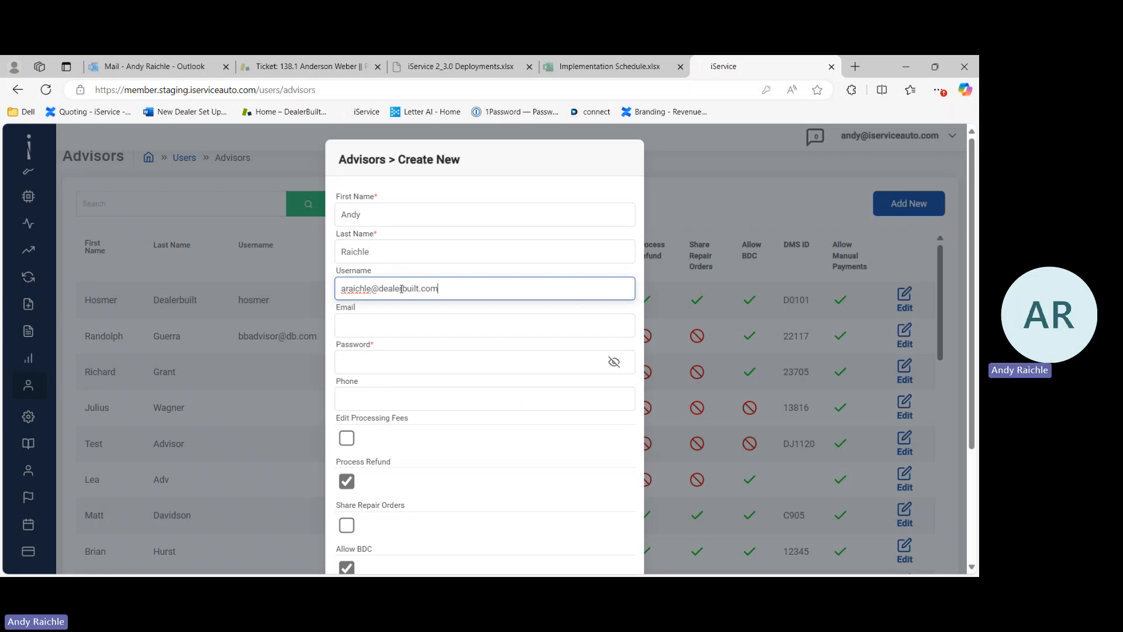
key("Tab")
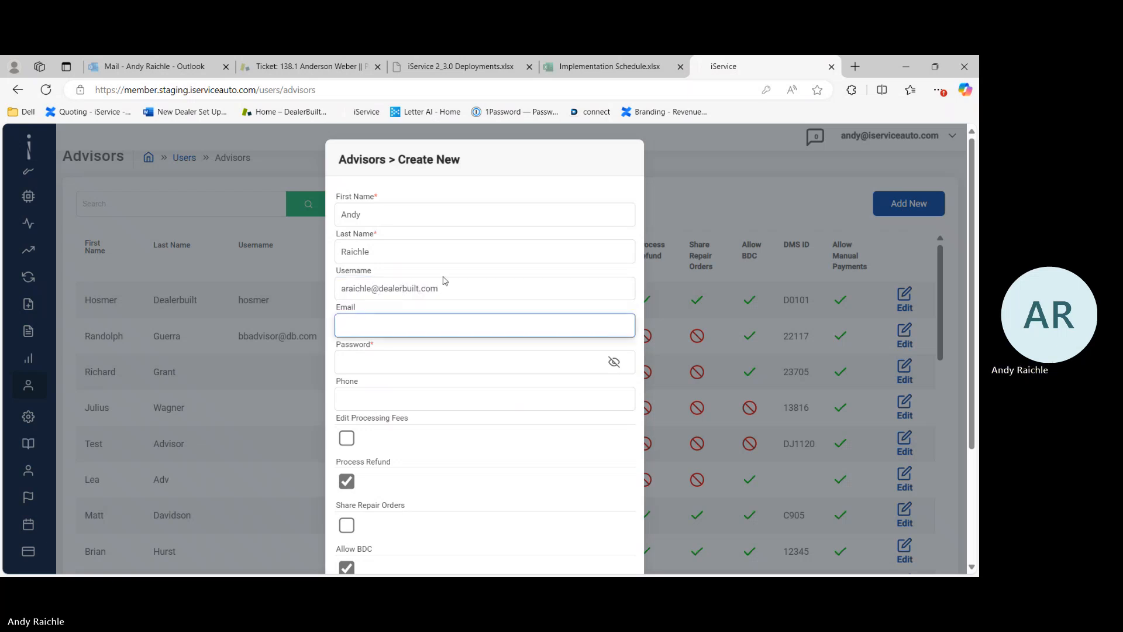
Step: Copy the username and paste it into the Email field
left_click_drag(456, 282, 305, 294)
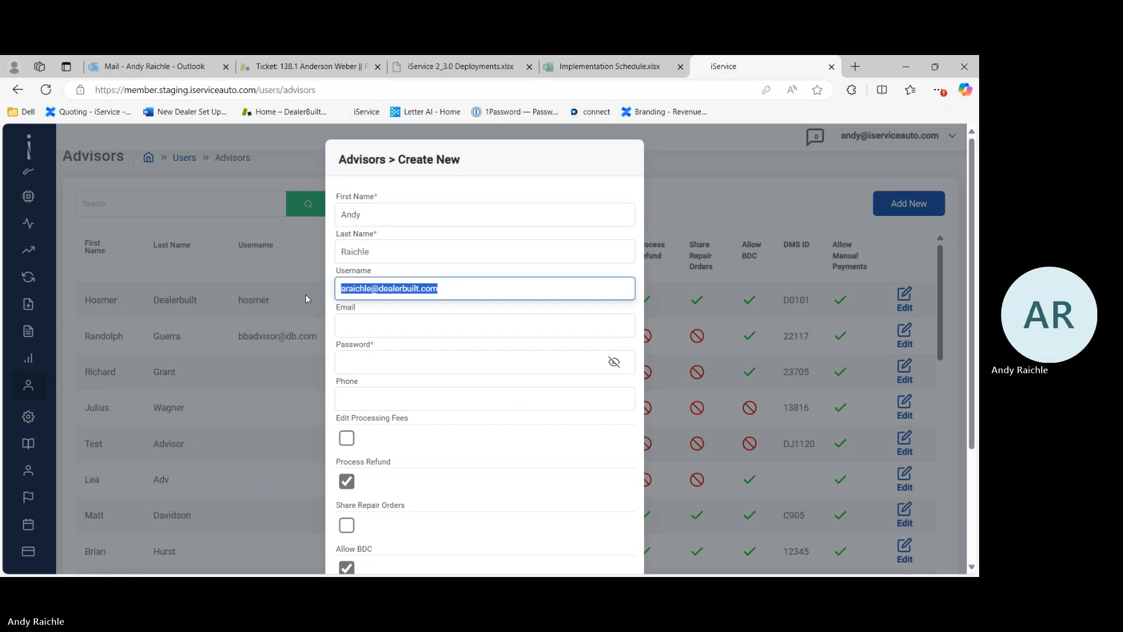
right_click(391, 292)
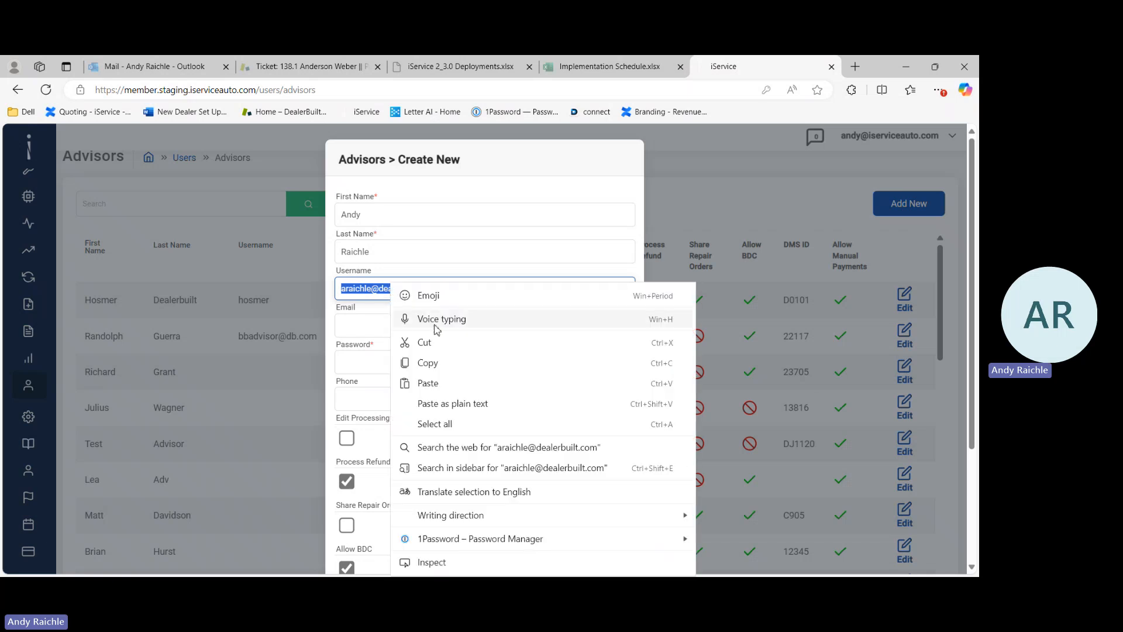
left_click(435, 364)
right_click(386, 323)
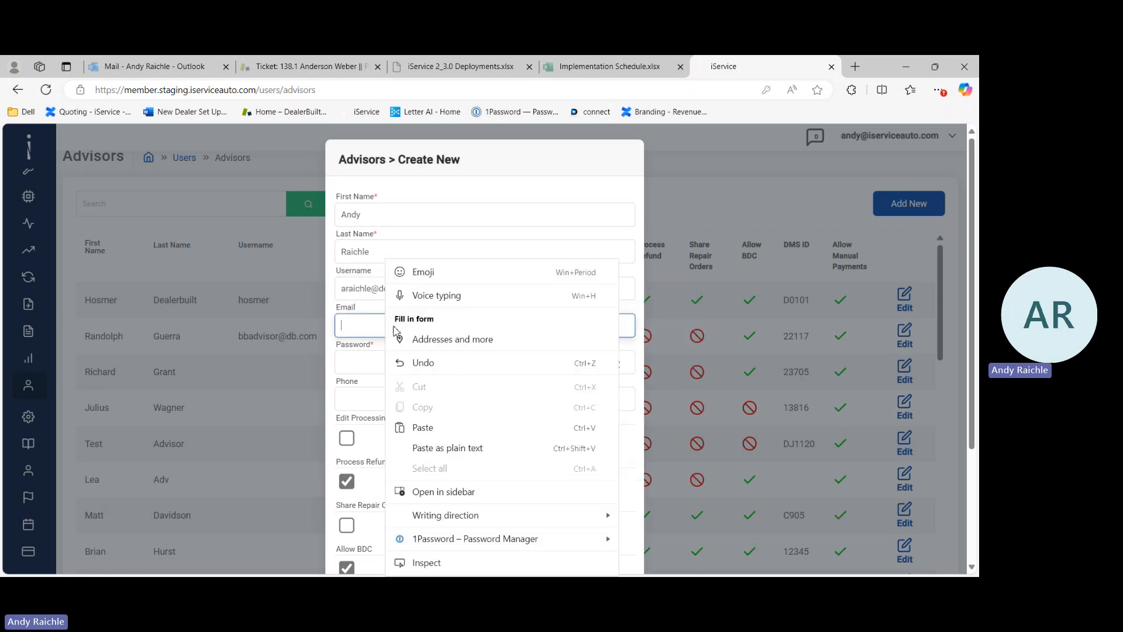
left_click(422, 431)
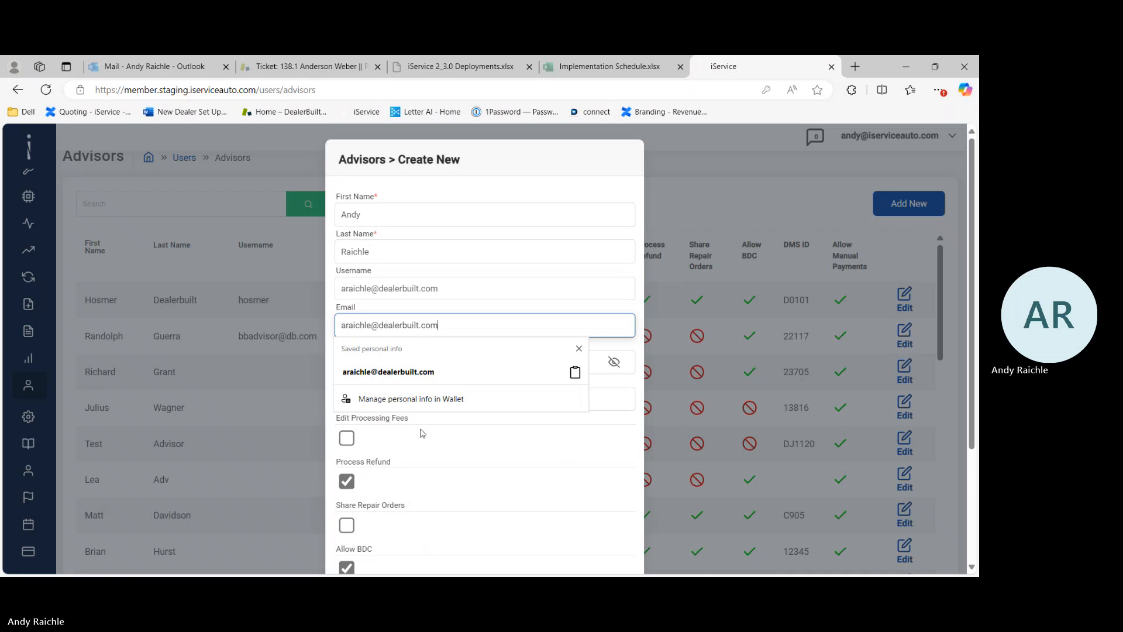
Step: Enter the advisor's account password in the Password field and reveal it to check it
key("Tab")
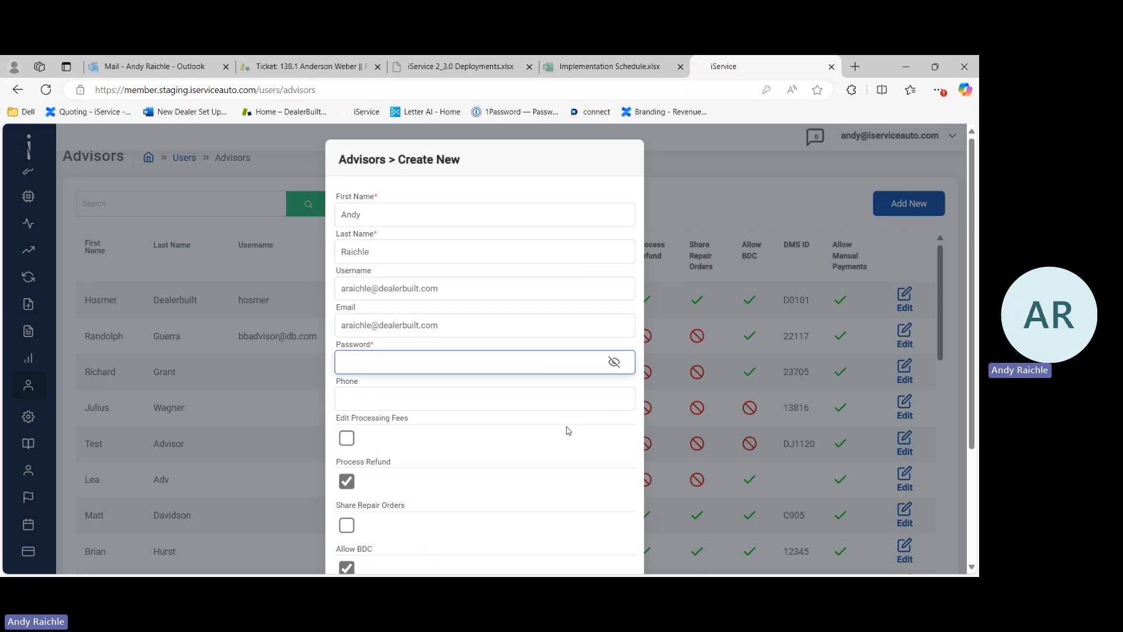
type("••••••••")
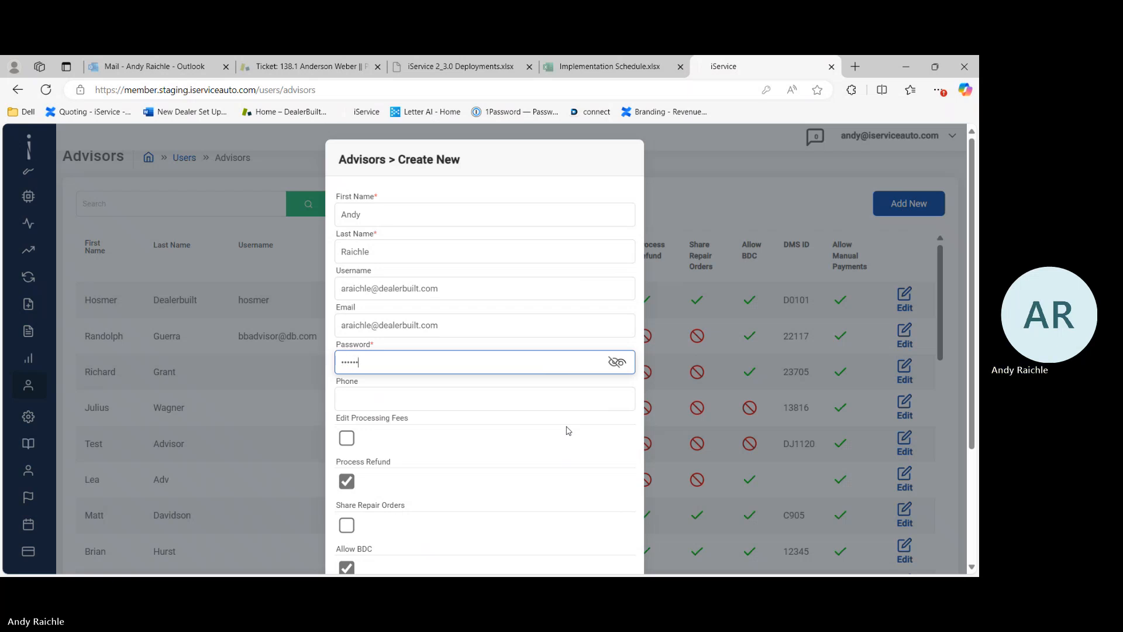
type("•••••••••")
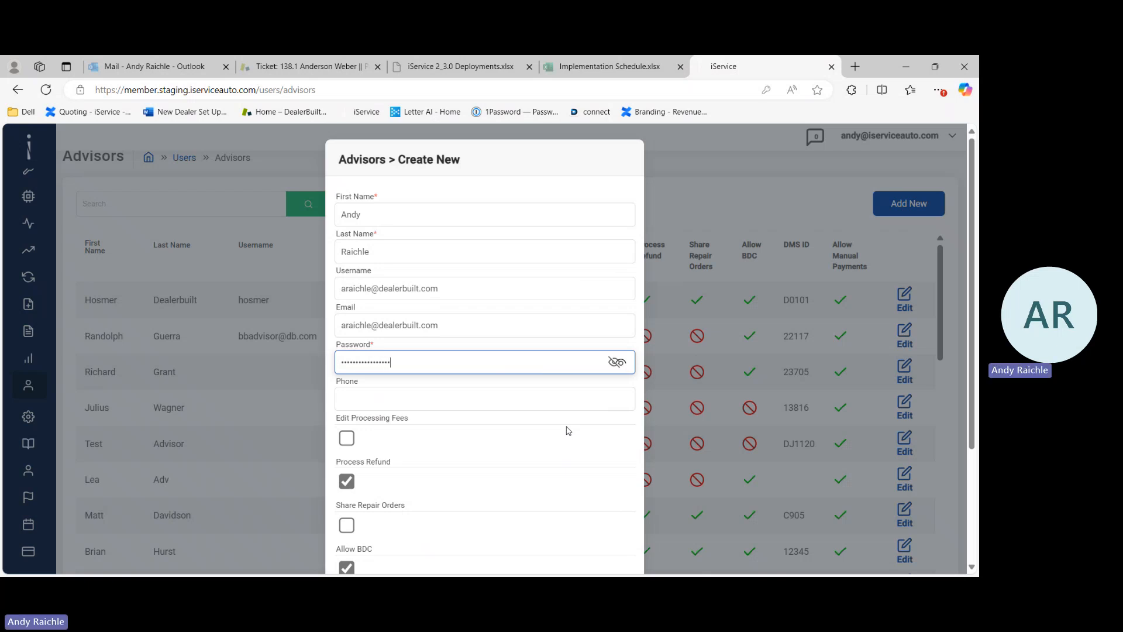
type("•")
left_click(617, 363)
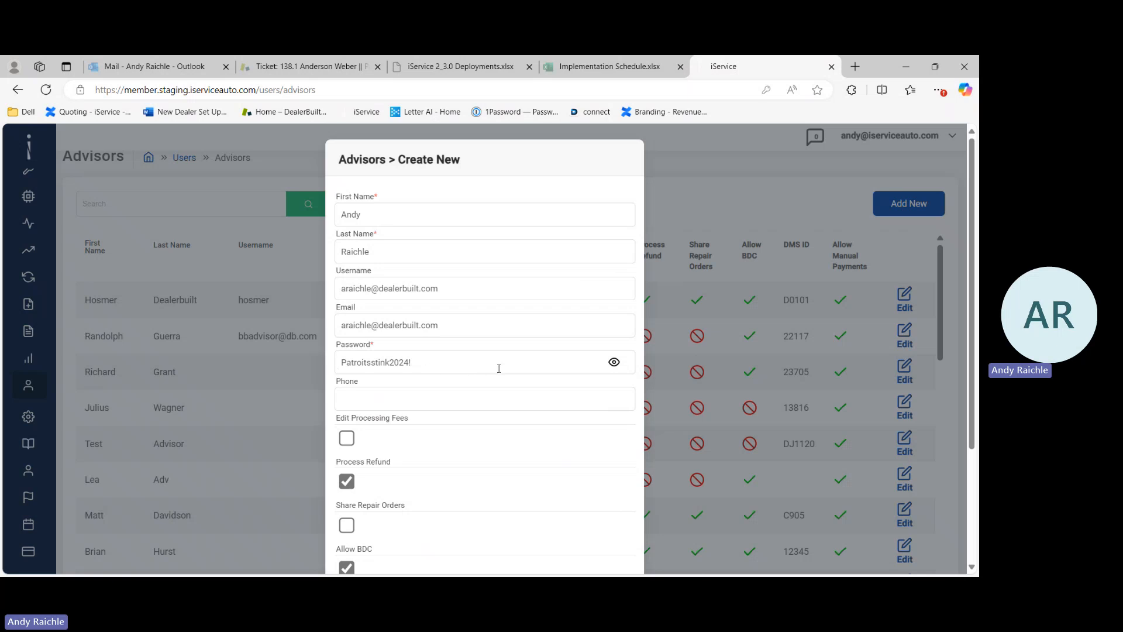
Step: Enter the advisor's phone number in the Phone field
left_click(420, 400)
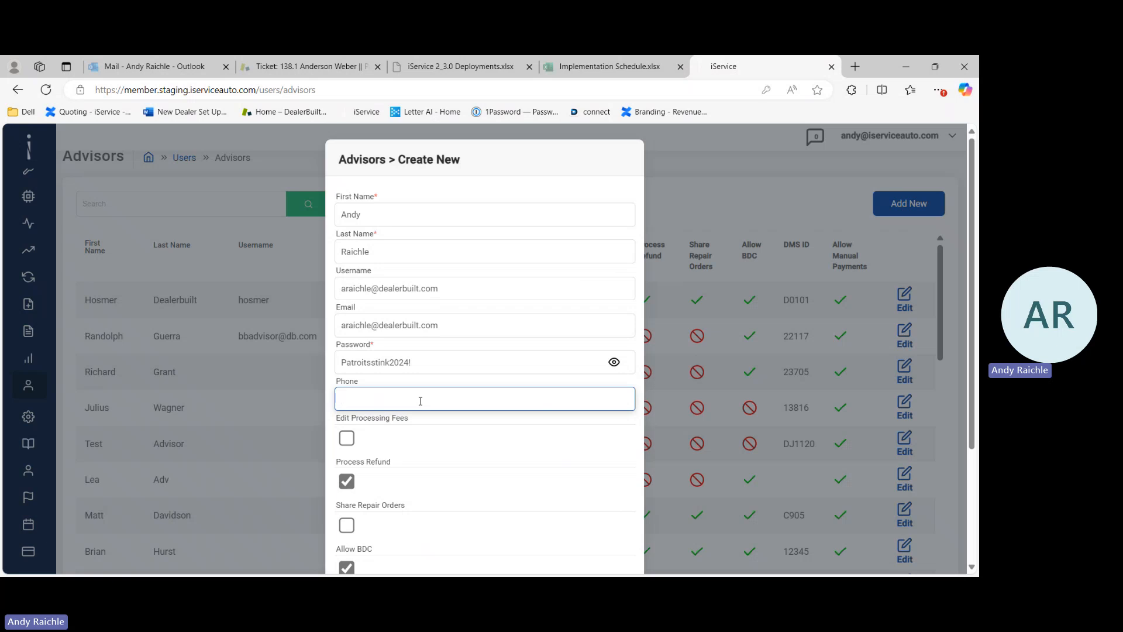
type("55555512102")
key("BackSpace")
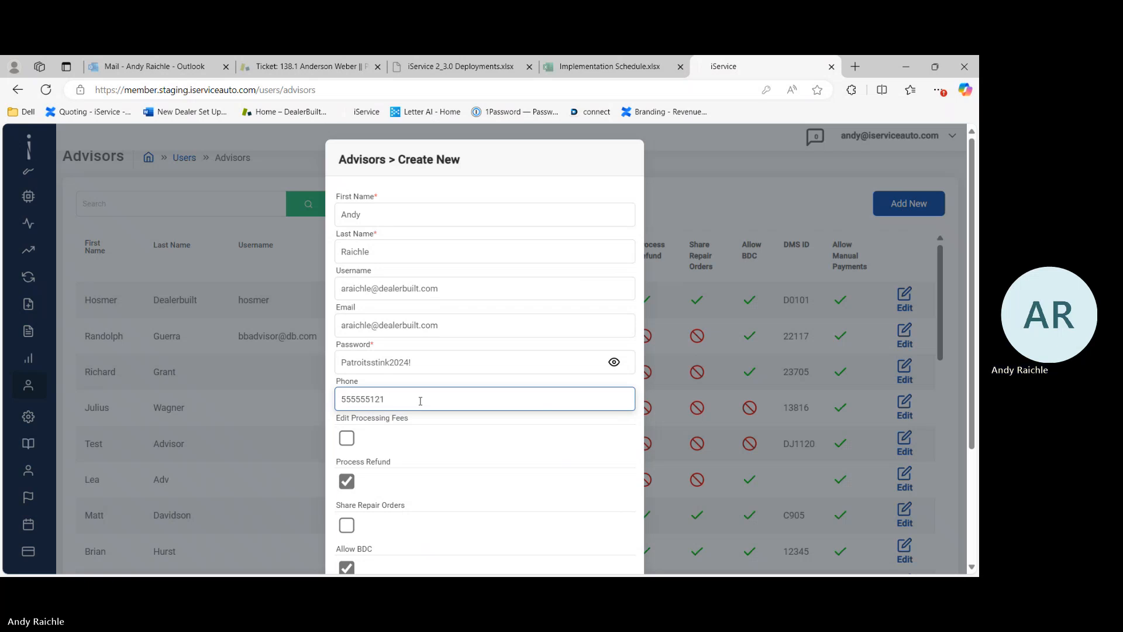
type("2")
key("Tab")
Step: Set the advisor's DMS ID to 0001, leaving the permission checkboxes as they are
scroll(420, 401, "down", 1)
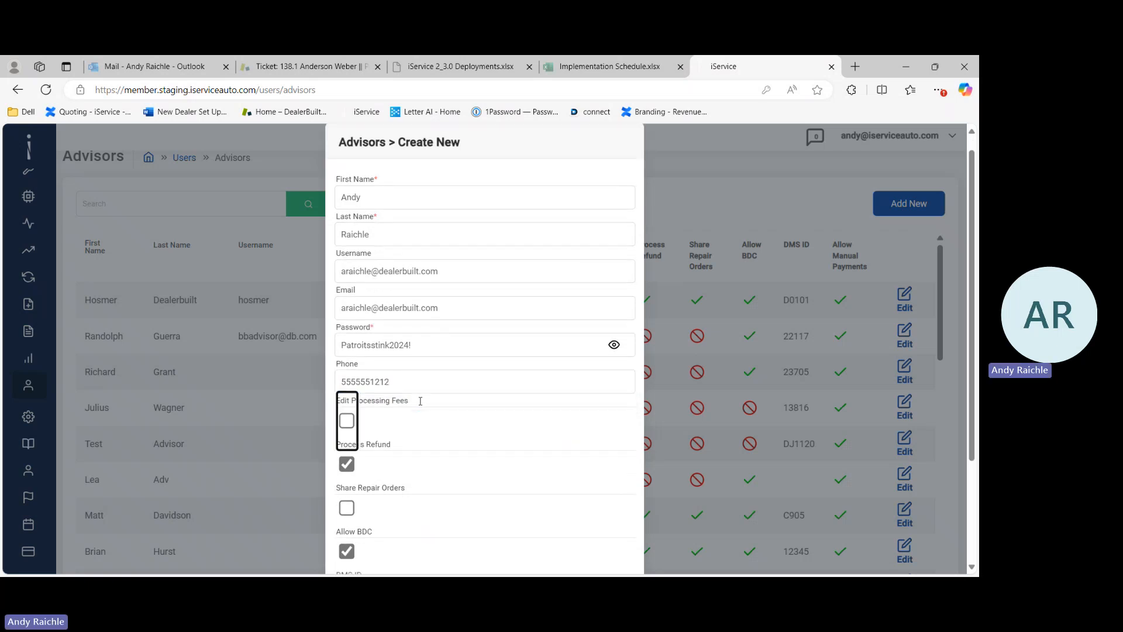
scroll(420, 401, "down", 3)
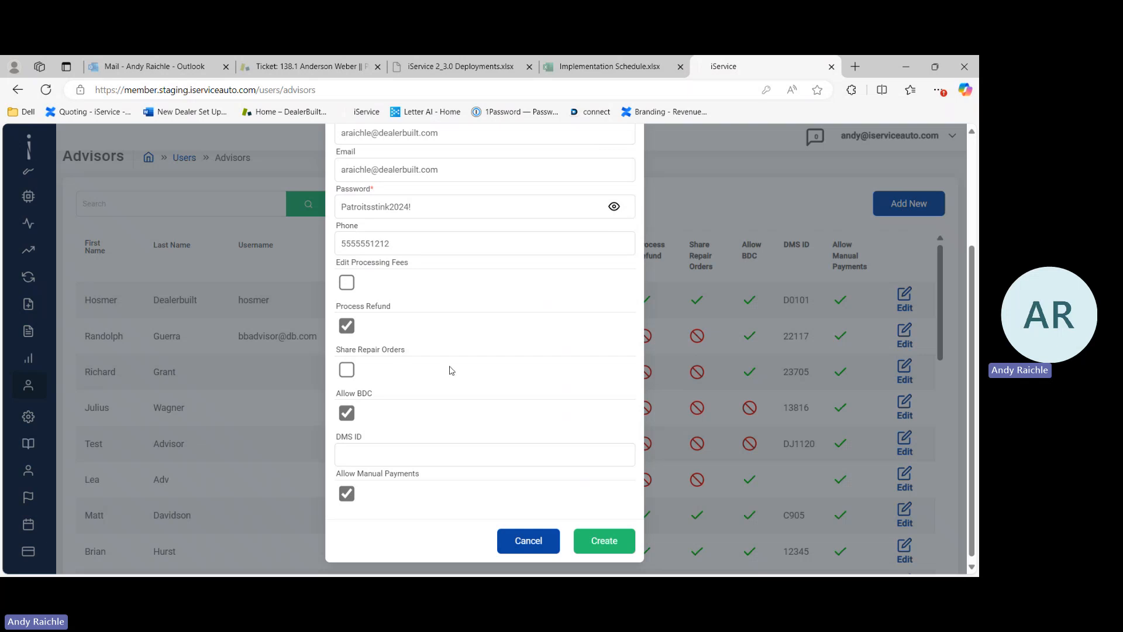
scroll(421, 386, "down", 1)
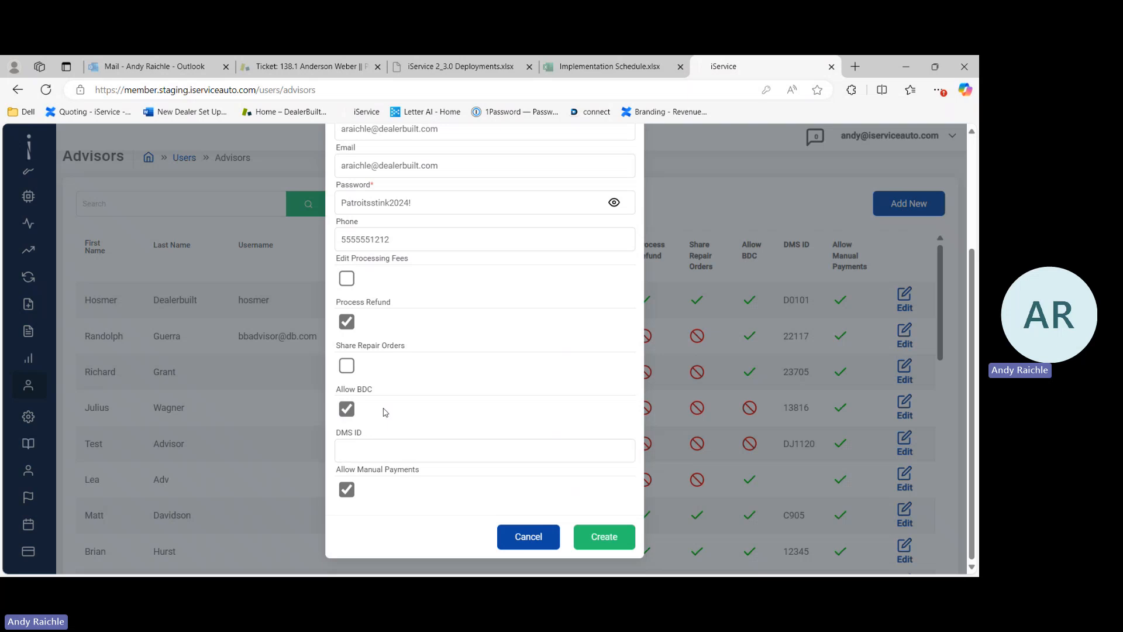
left_click(377, 450)
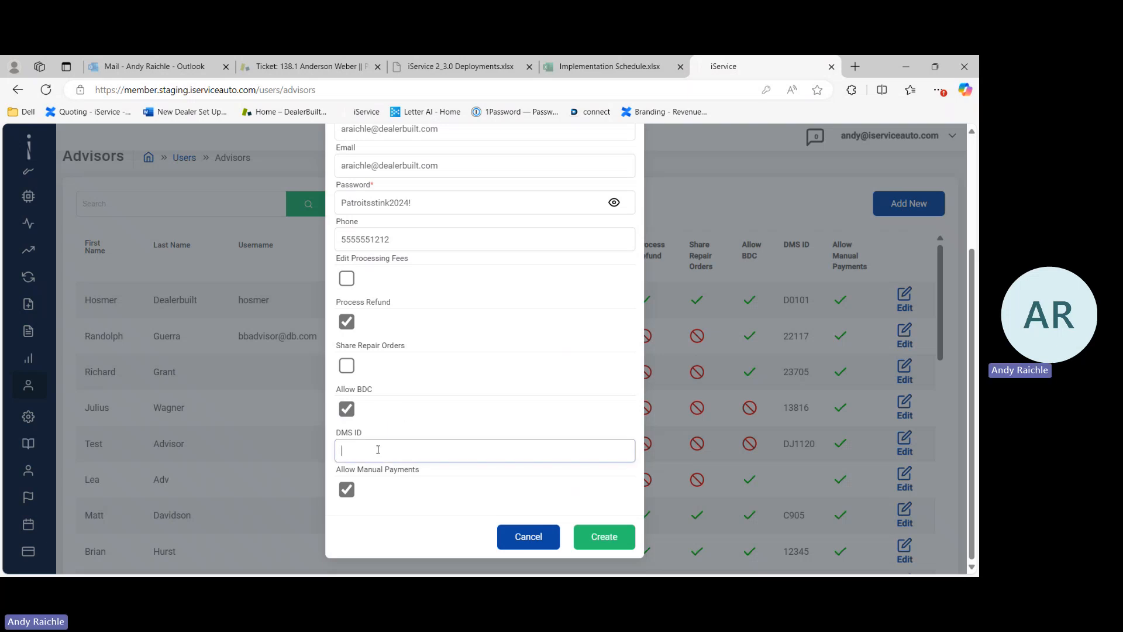
type("000")
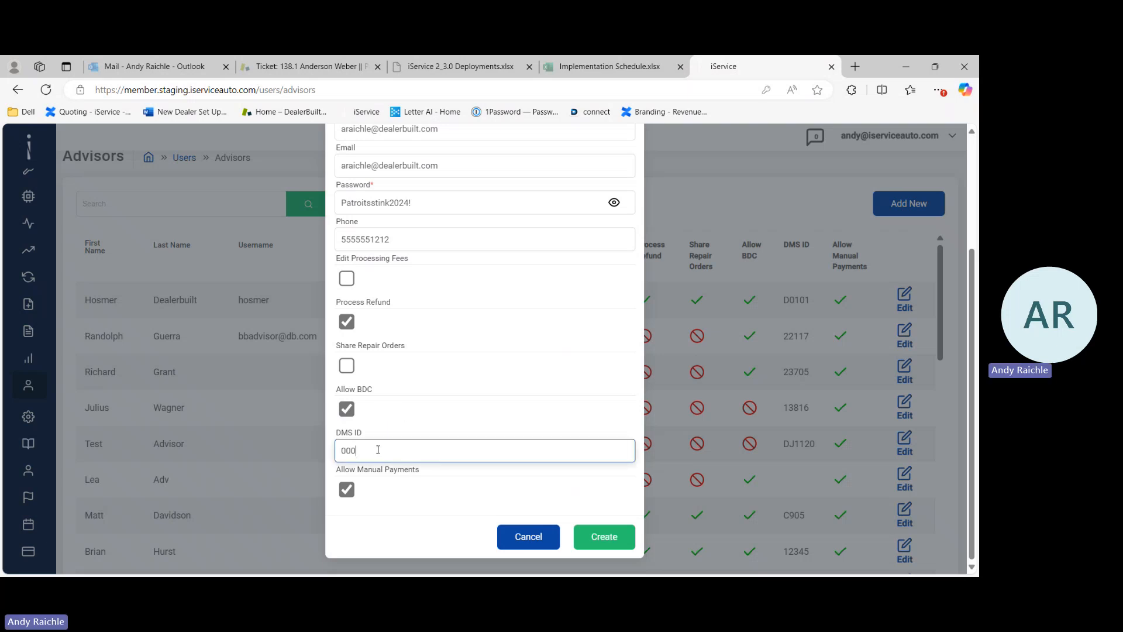
type("1")
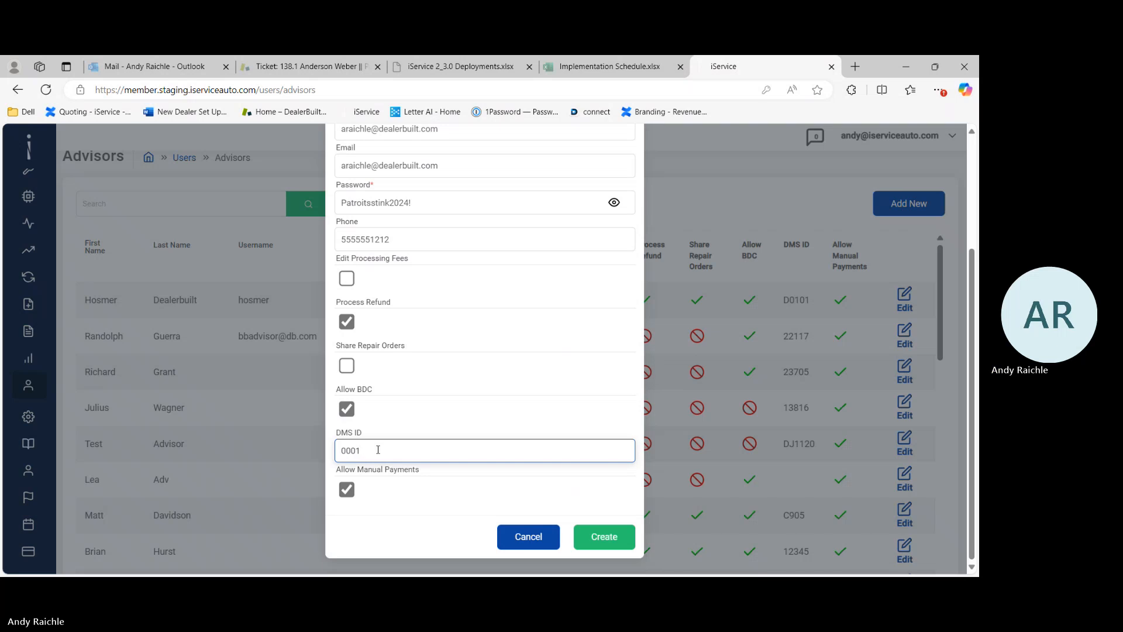
key("Tab")
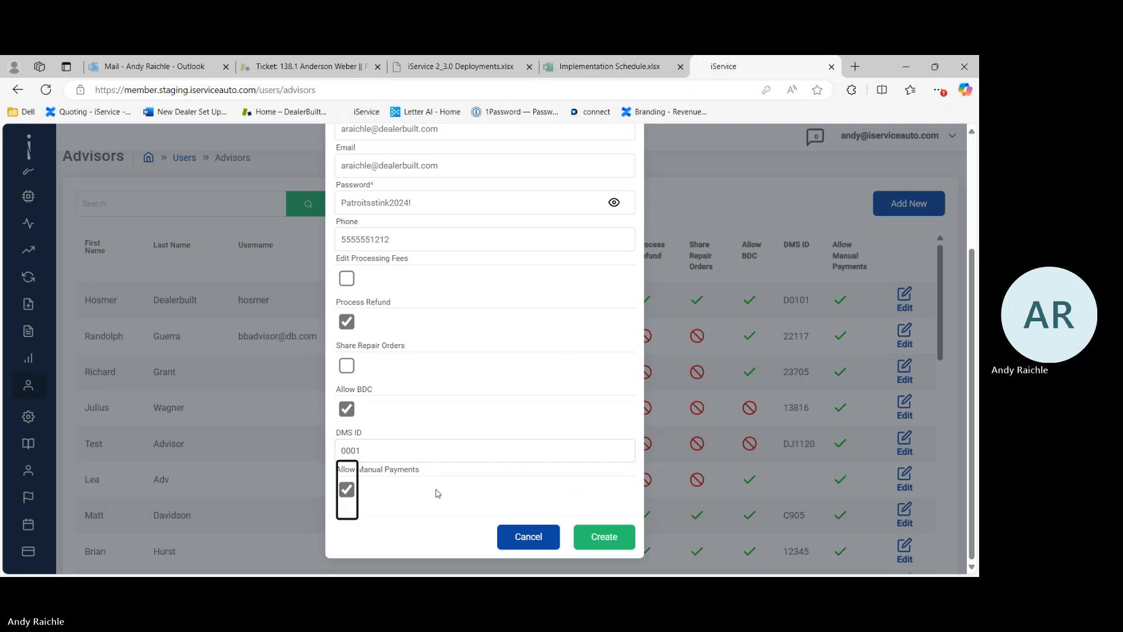
Step: Try to create the advisor account, declining the browser's offer to save the password and closing the notification
left_click(619, 547)
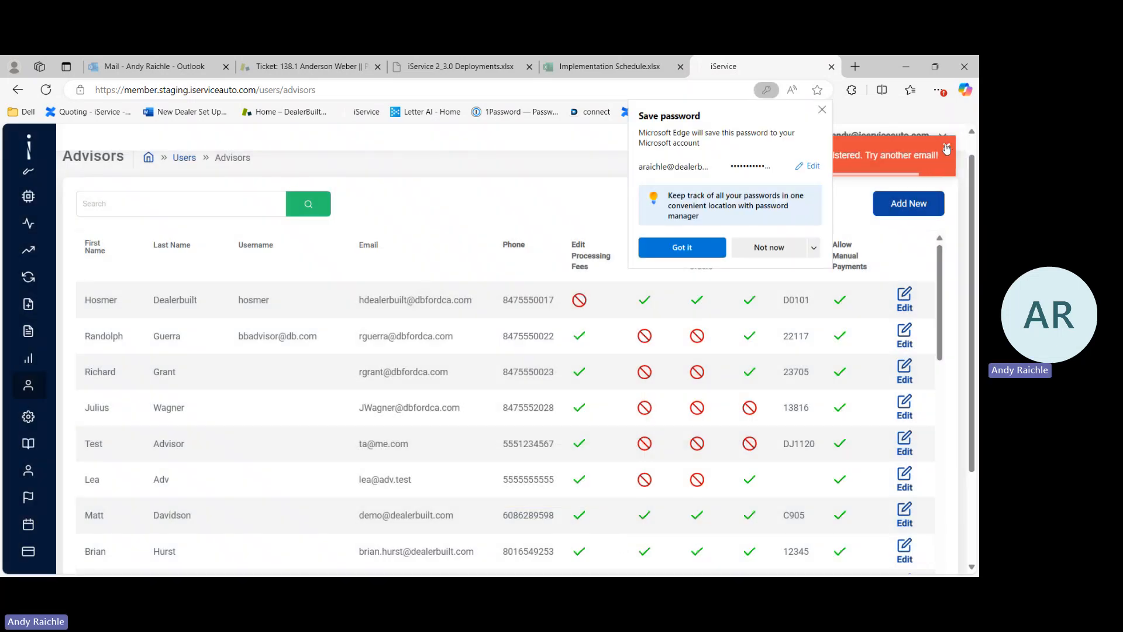
left_click(769, 249)
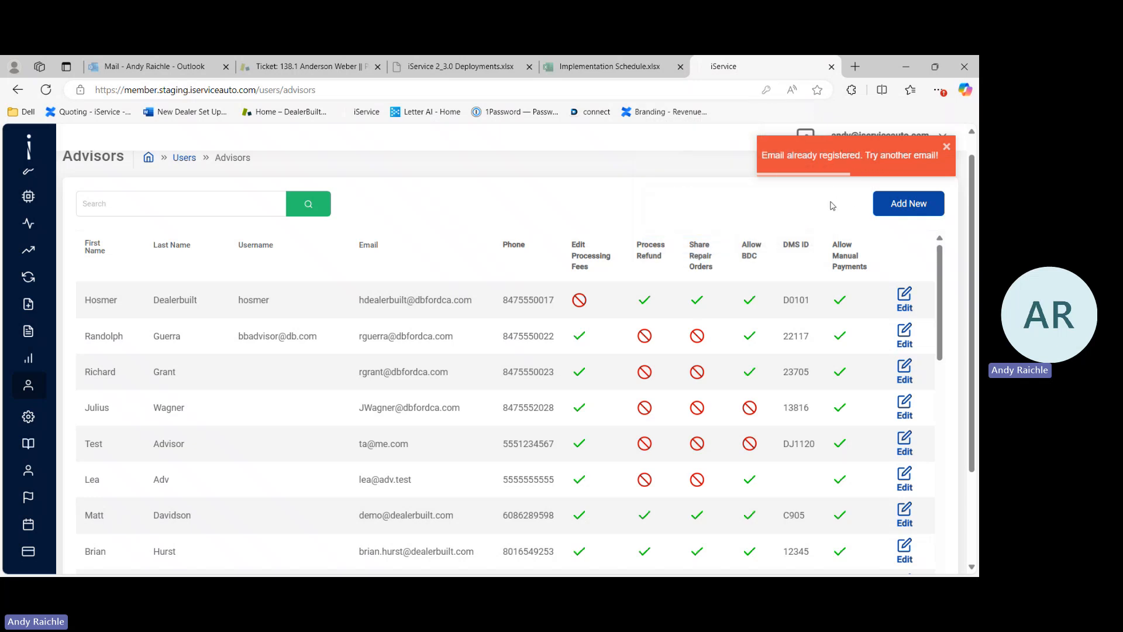
left_click(947, 151)
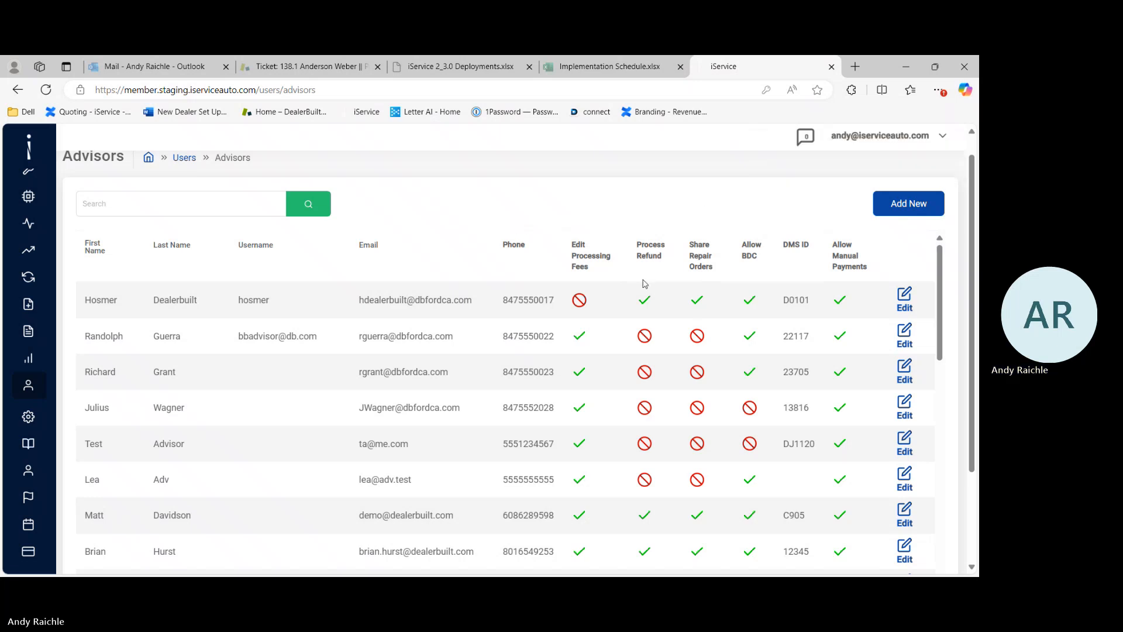
Step: Scroll through the Advisors list to look for the new account
scroll(659, 293, "down", 1)
scroll(661, 292, "up", 1)
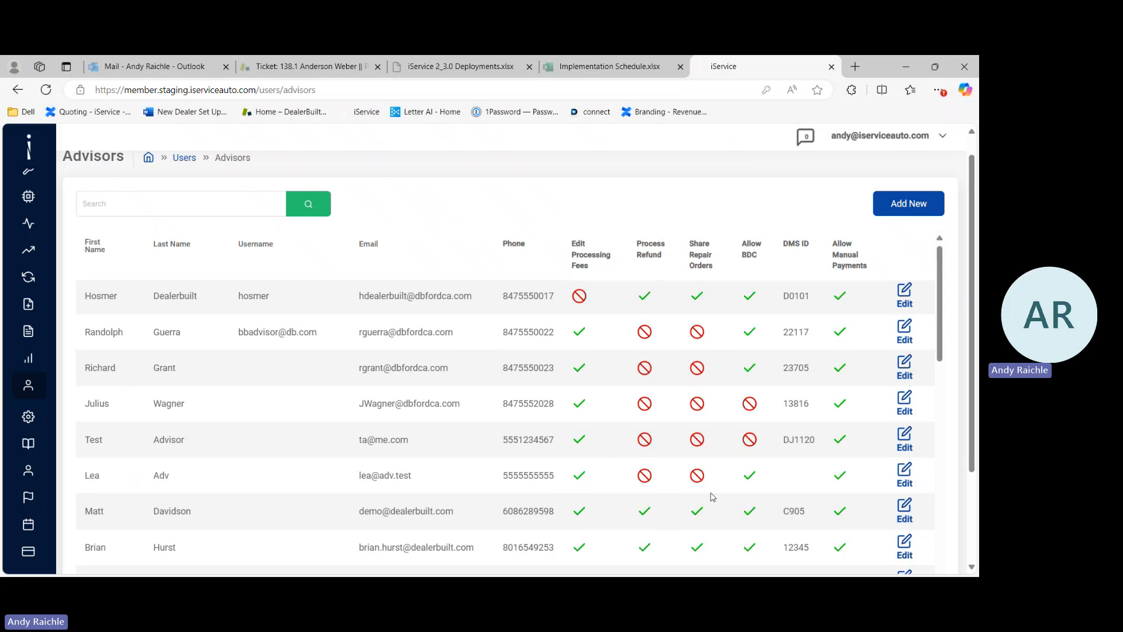
scroll(704, 524, "down", 1)
scroll(704, 525, "down", 3)
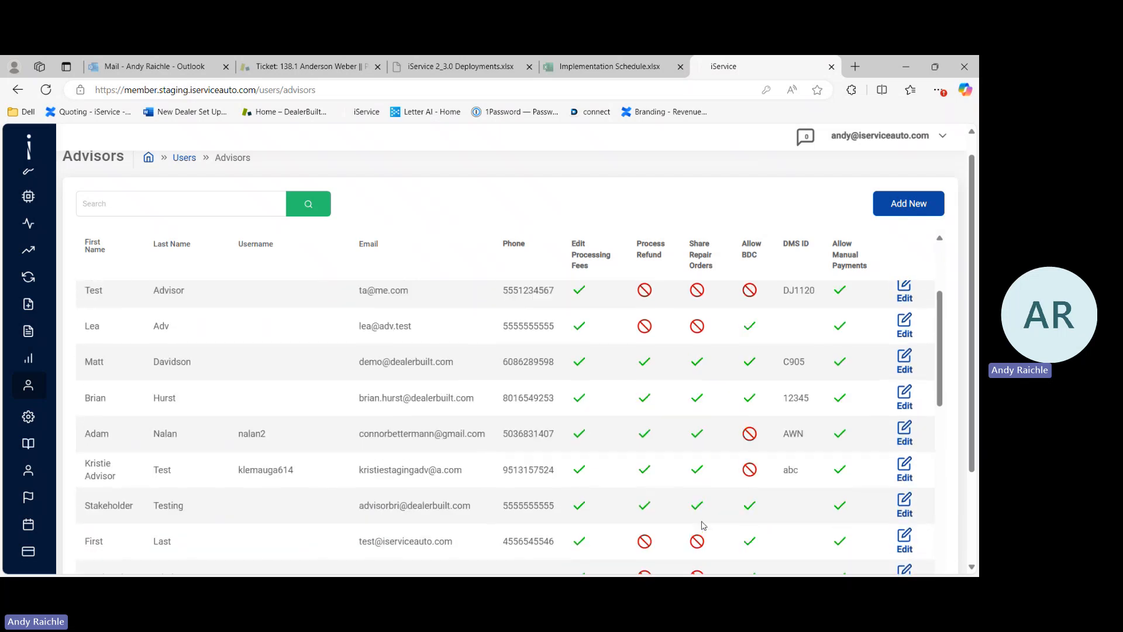
scroll(704, 415, "up", 4)
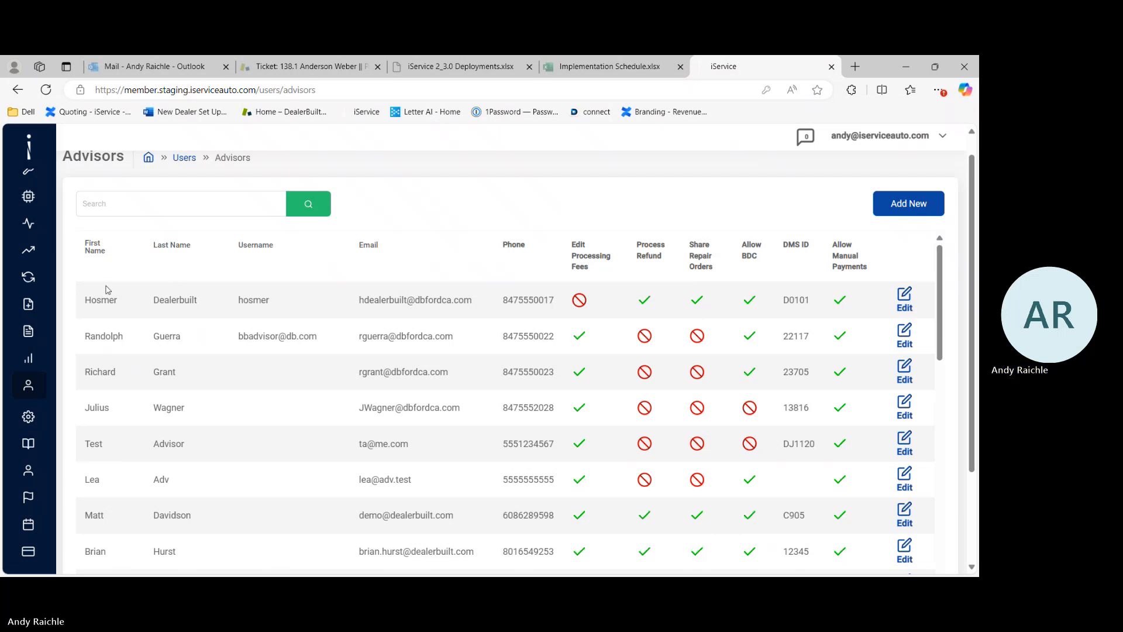
Step: Browse the Managers and Parts Agents user lists
mouse_move(53, 422)
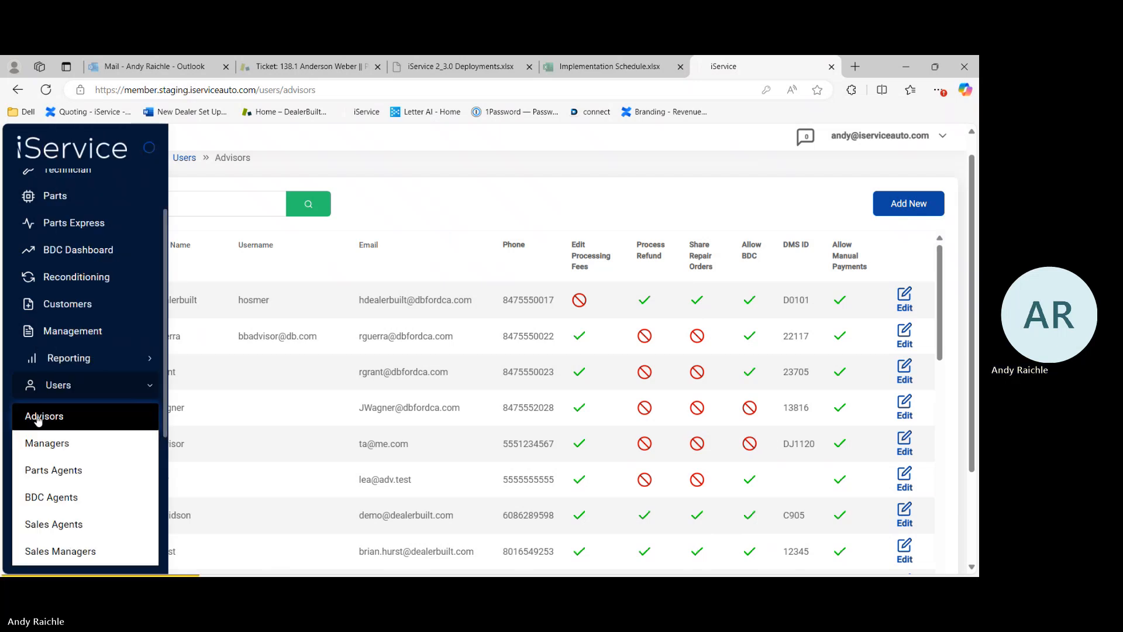
left_click(66, 447)
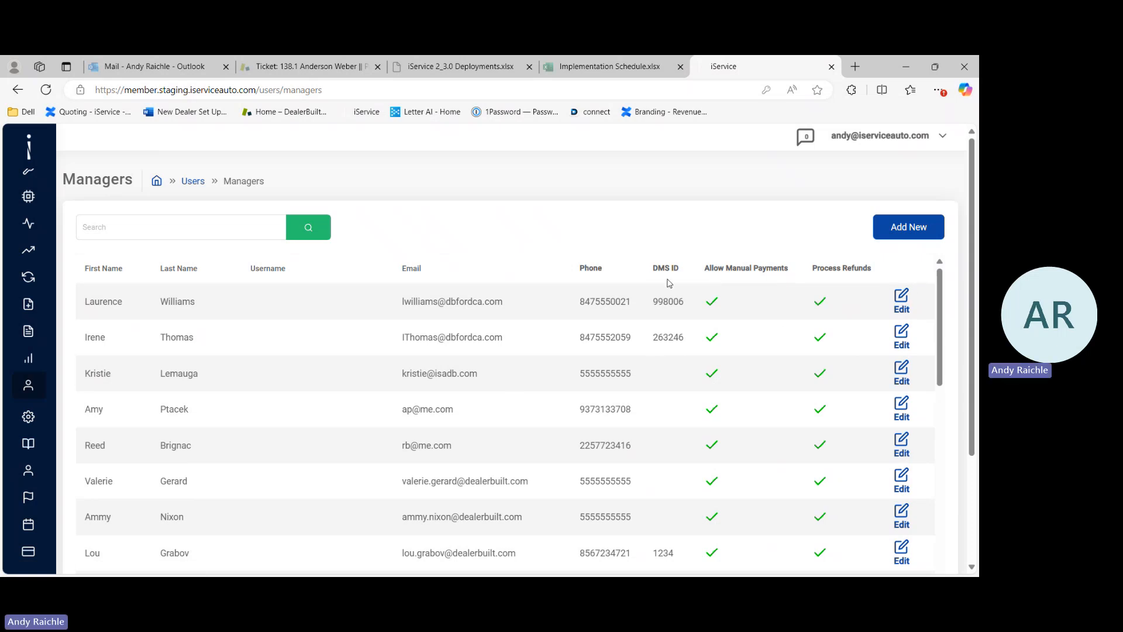
scroll(587, 357, "down", 1)
scroll(588, 358, "up", 1)
mouse_move(29, 387)
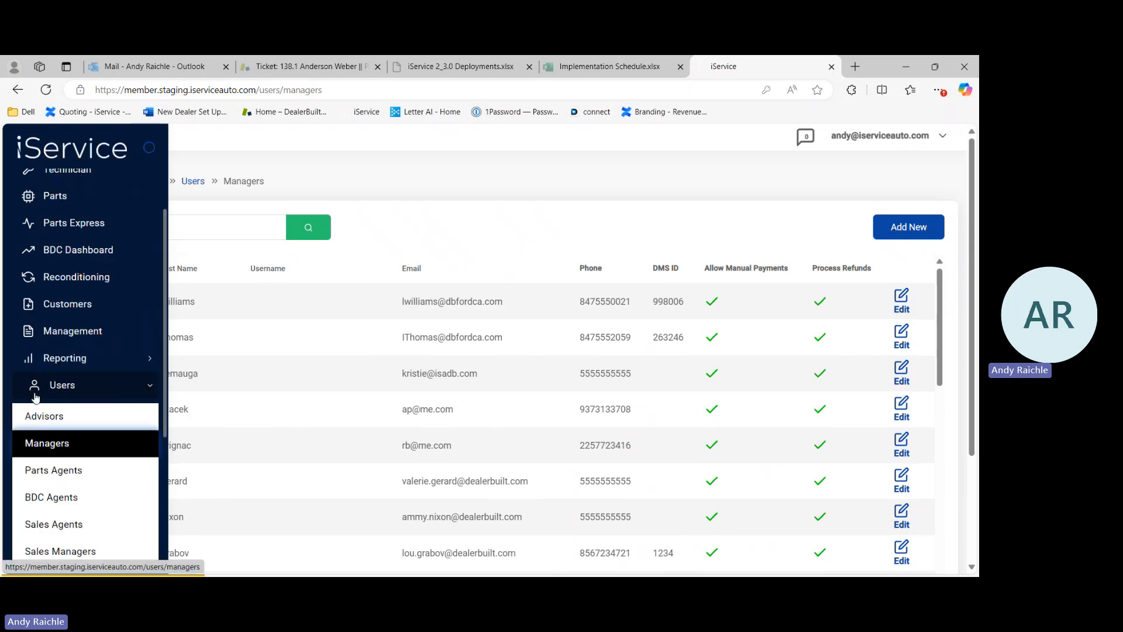
left_click(80, 475)
scroll(405, 429, "down", 1)
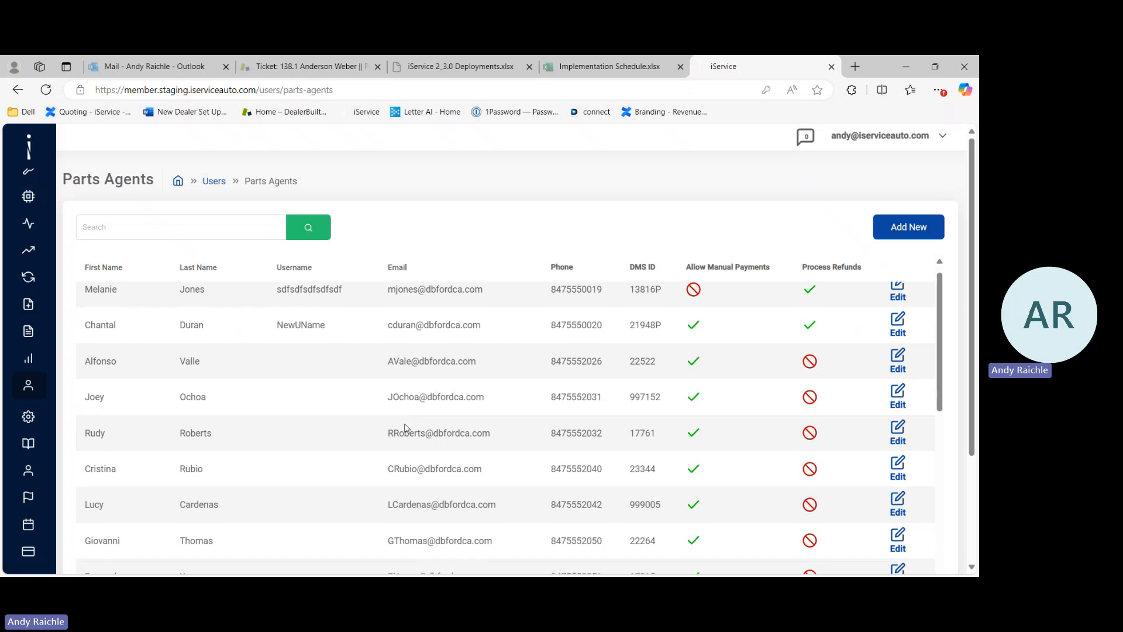
scroll(406, 428, "up", 1)
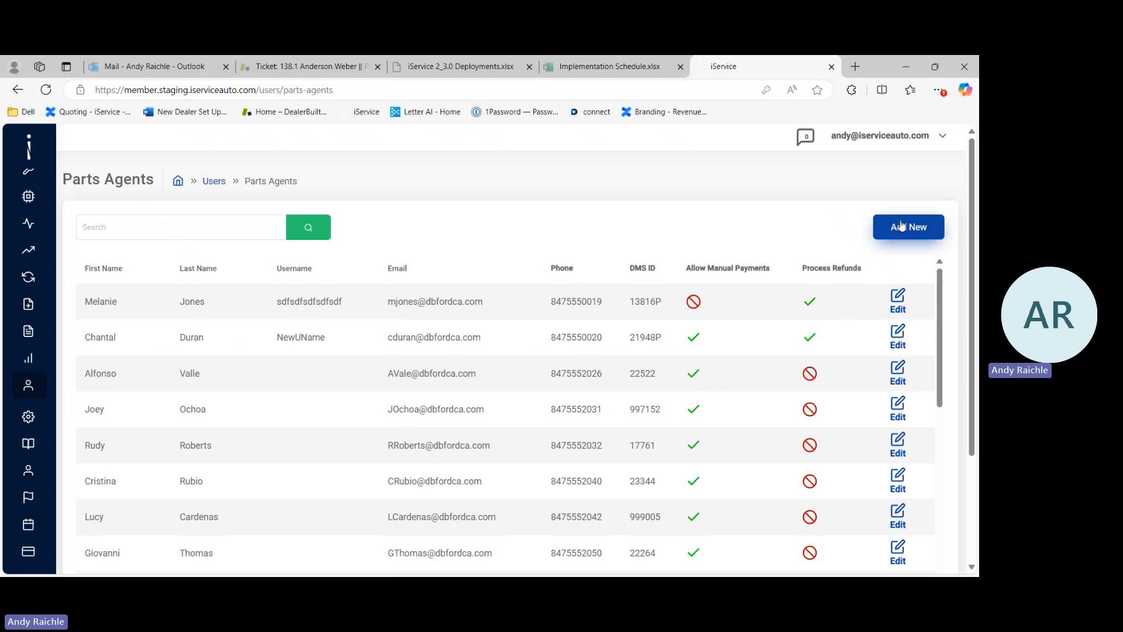
Step: Browse the Sales Managers and Technicians user lists
mouse_move(58, 478)
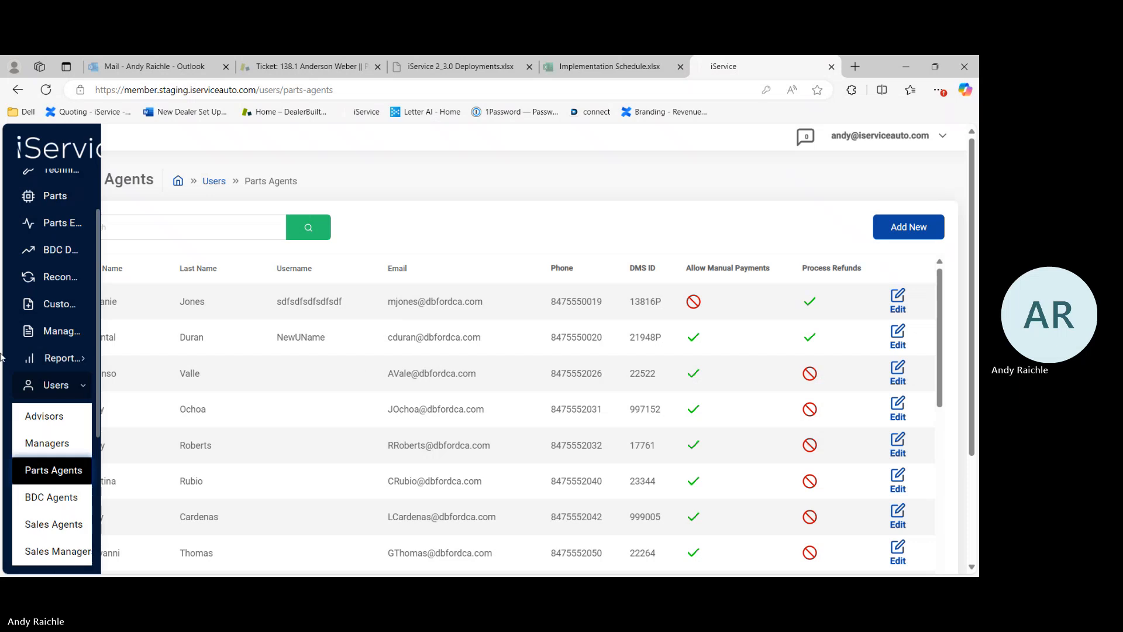
scroll(60, 481, "down", 1)
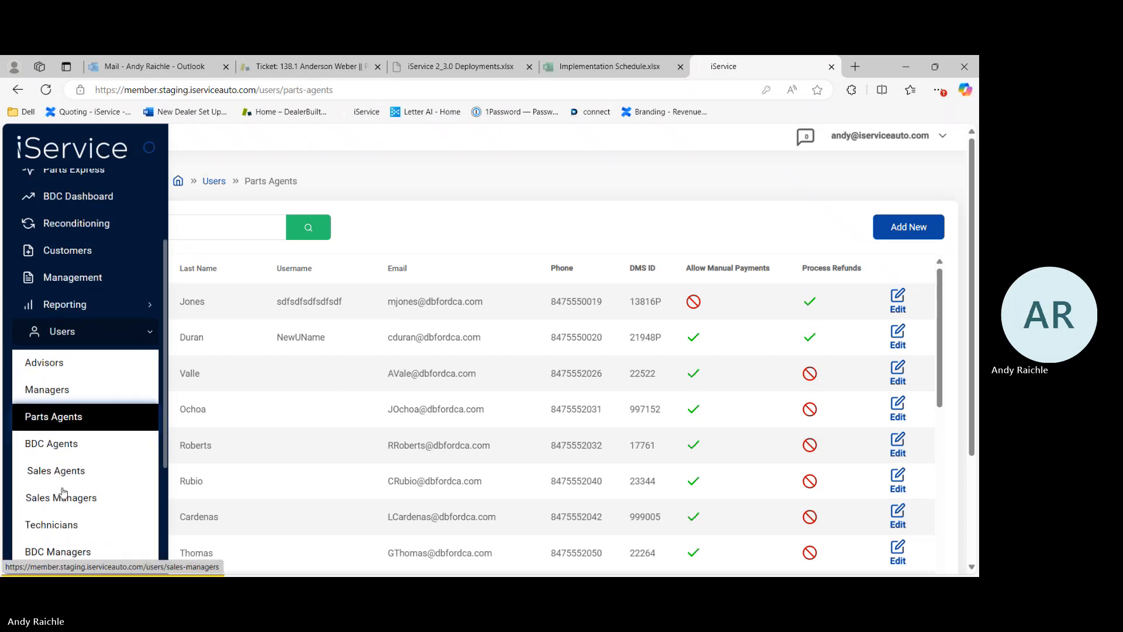
left_click(68, 500)
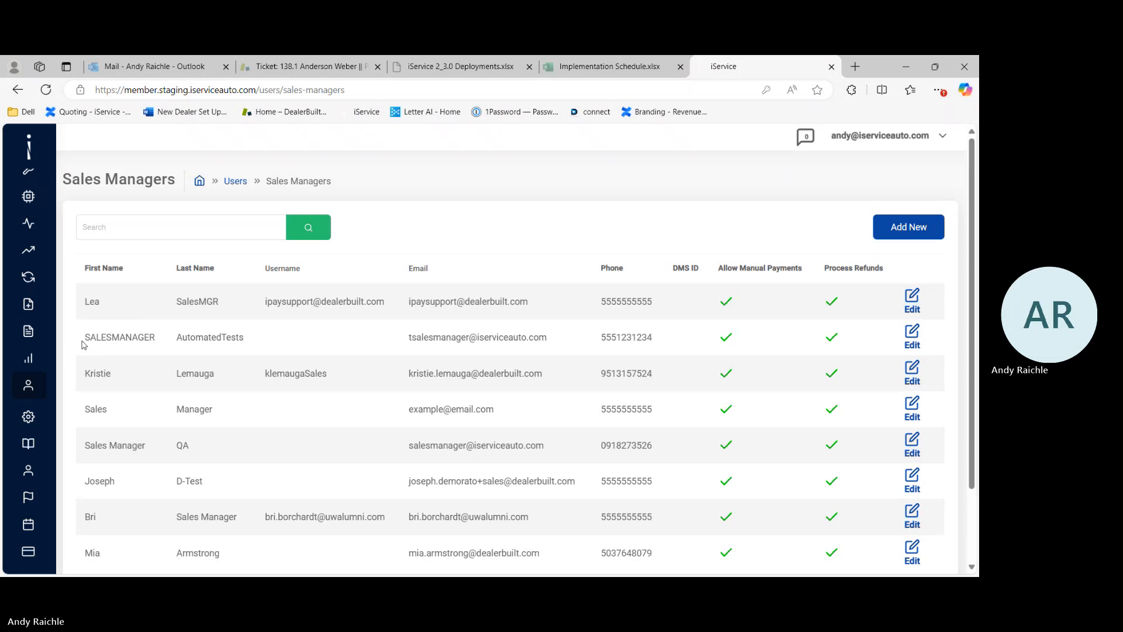
mouse_move(49, 430)
scroll(52, 433, "down", 2)
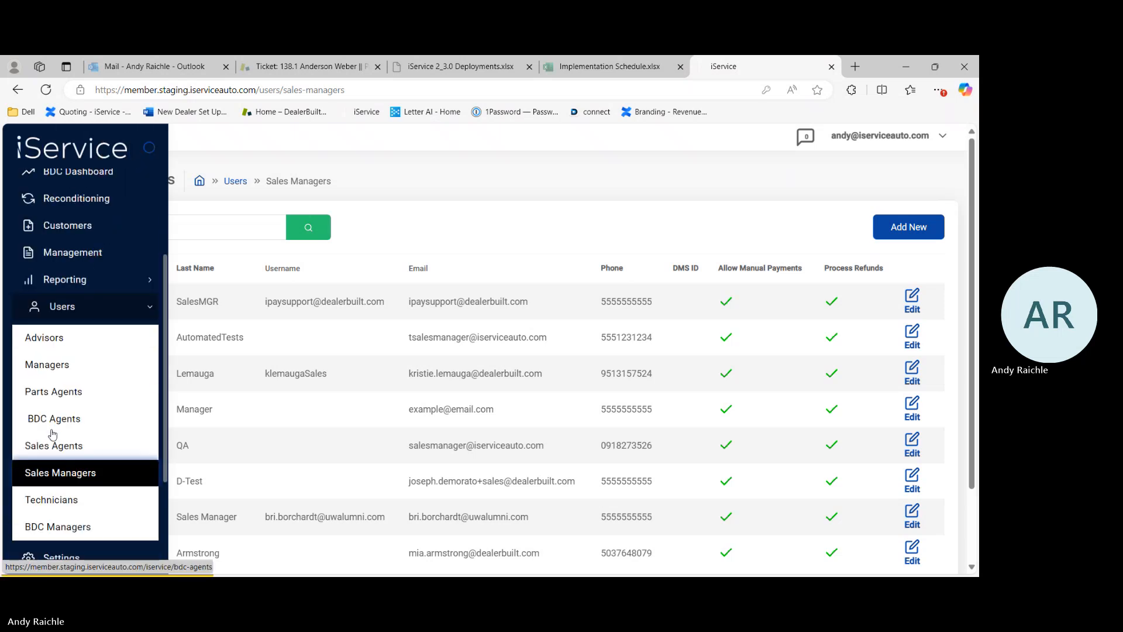
left_click(64, 469)
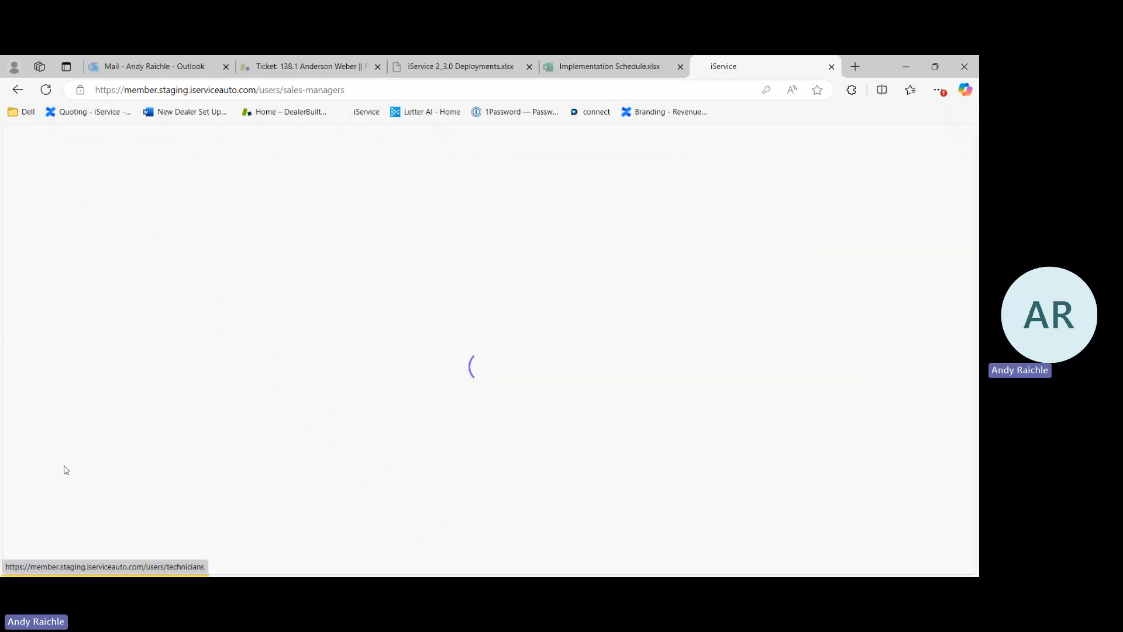
scroll(287, 418, "down", 1)
scroll(287, 419, "up", 1)
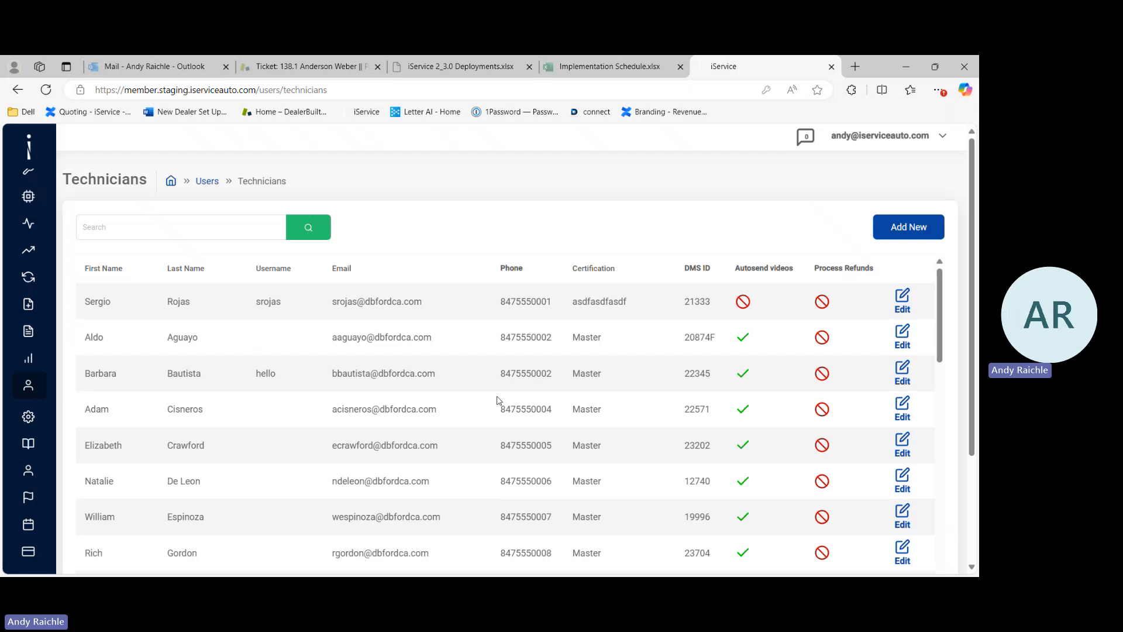
scroll(497, 401, "down", 1)
scroll(497, 401, "up", 1)
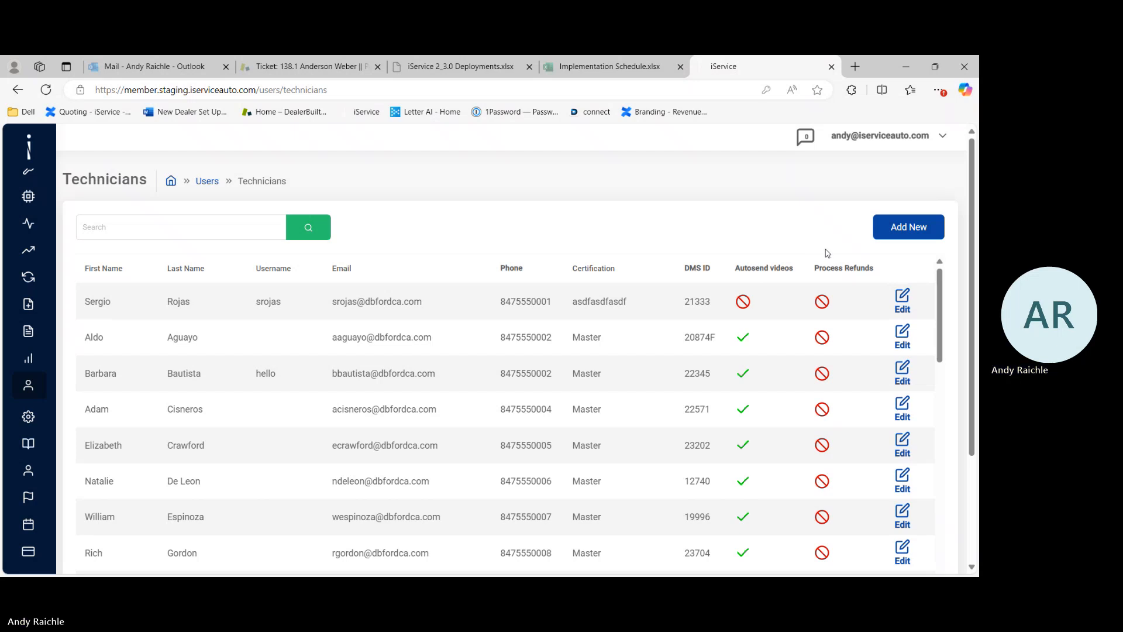
Step: Open the General settings page and scroll through the dealership details
mouse_move(28, 308)
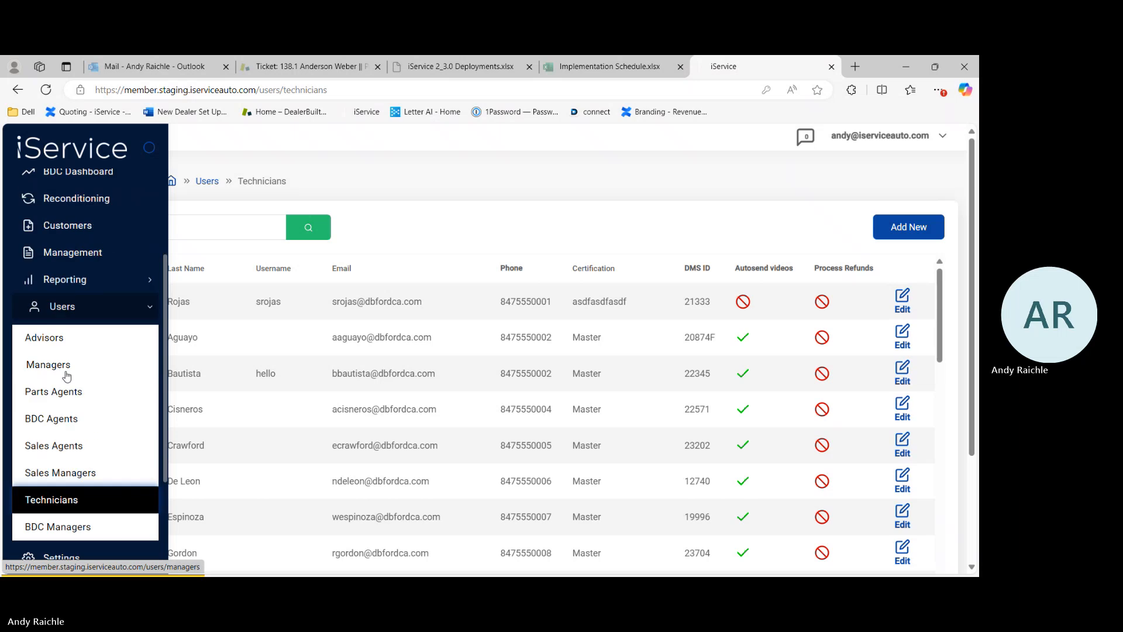
left_click(60, 300)
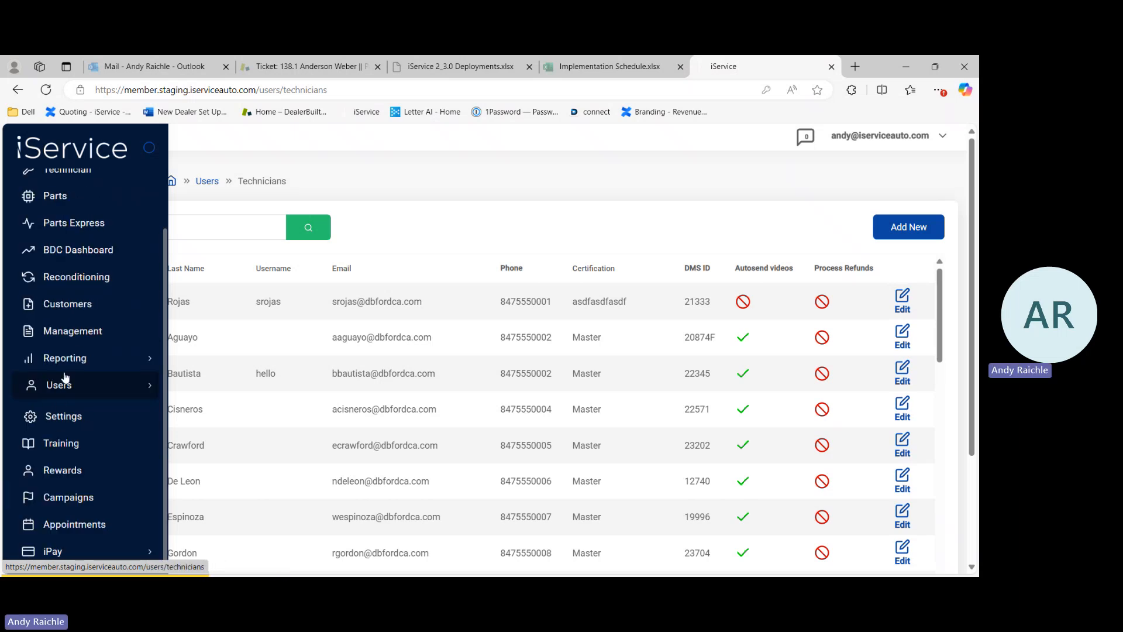
left_click(64, 416)
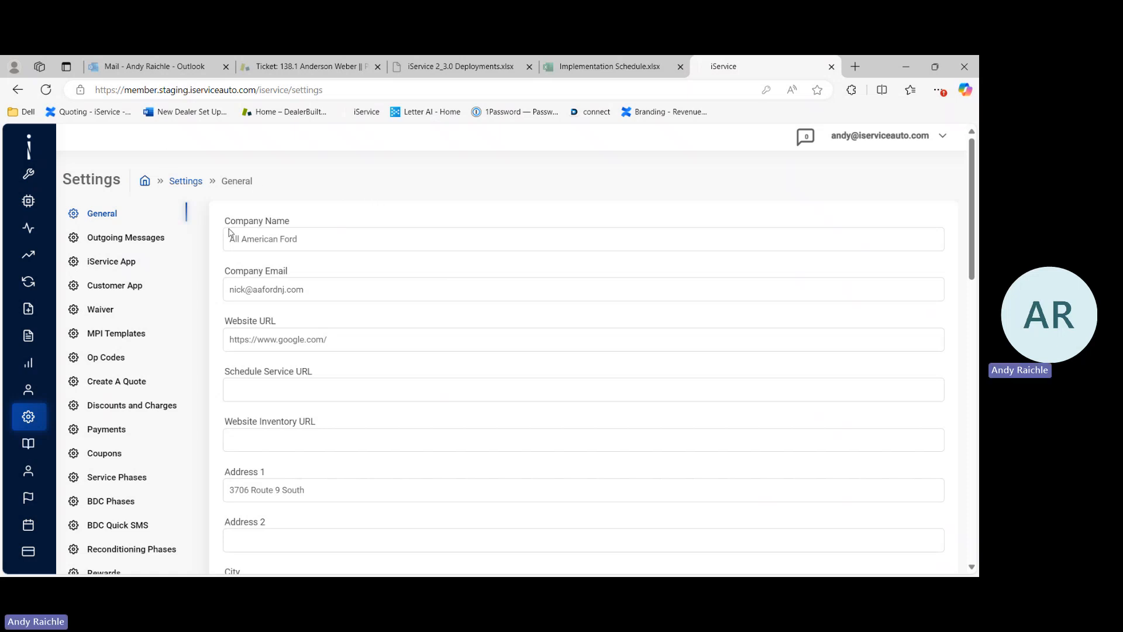
scroll(254, 265, "down", 6)
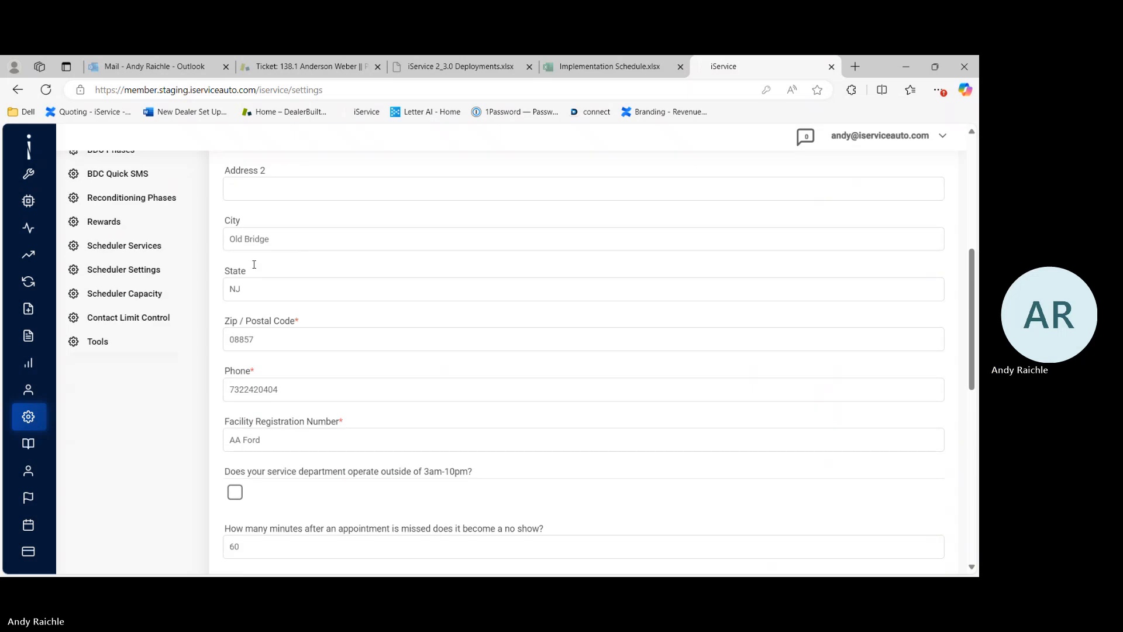
Step: Scroll through the remaining General settings fields and return to the top of the page
scroll(254, 265, "down", 3)
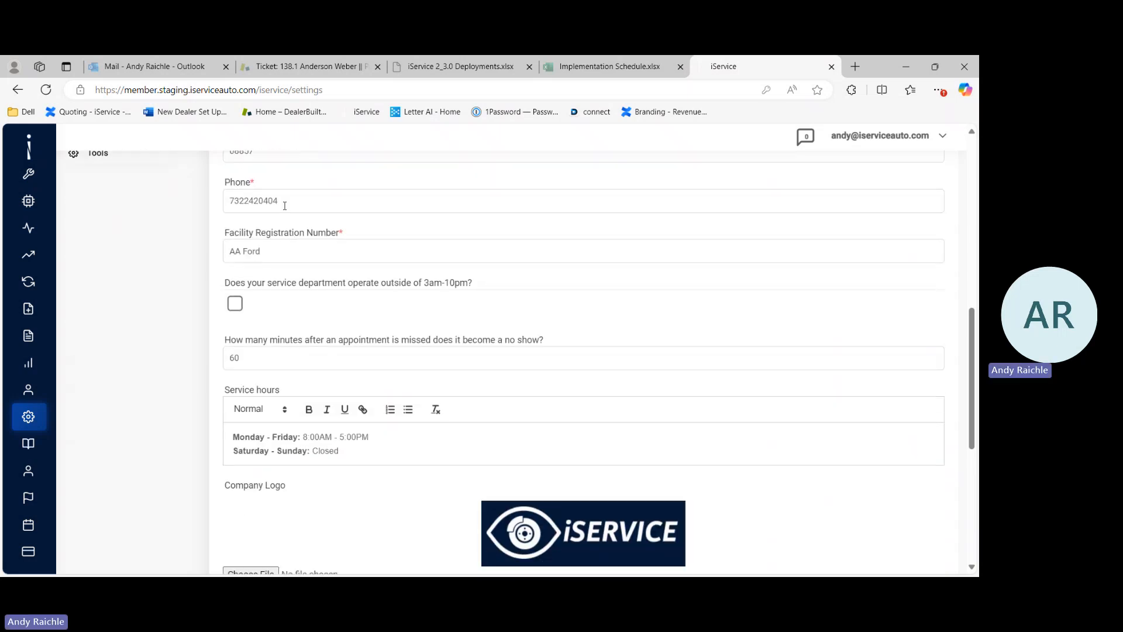
scroll(284, 207, "up", 4)
scroll(285, 205, "up", 4)
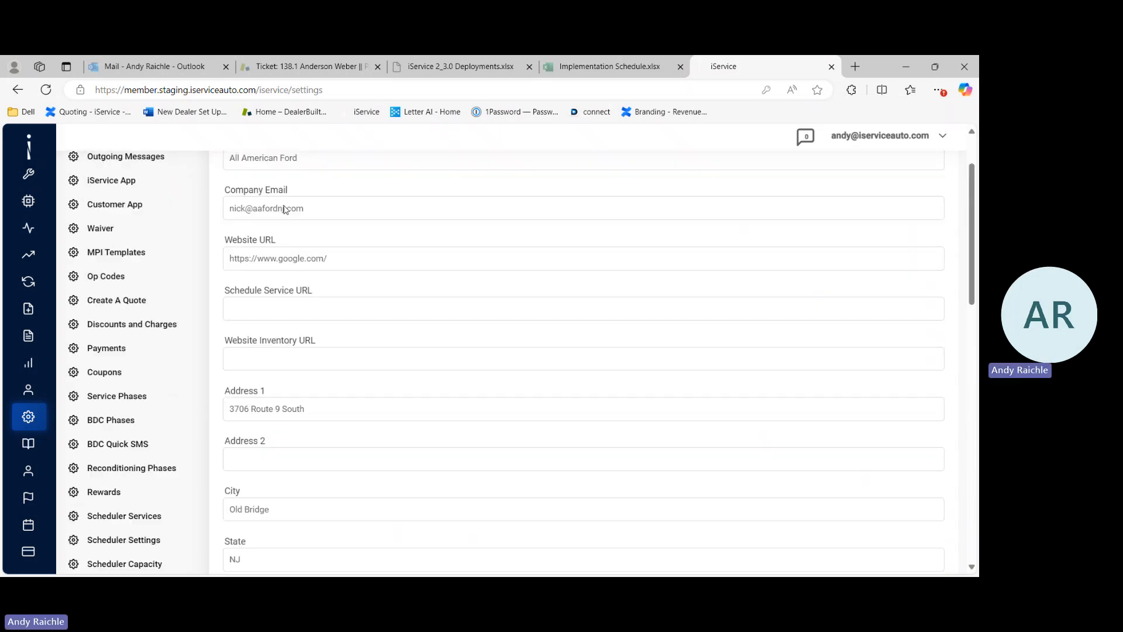
scroll(285, 208, "up", 2)
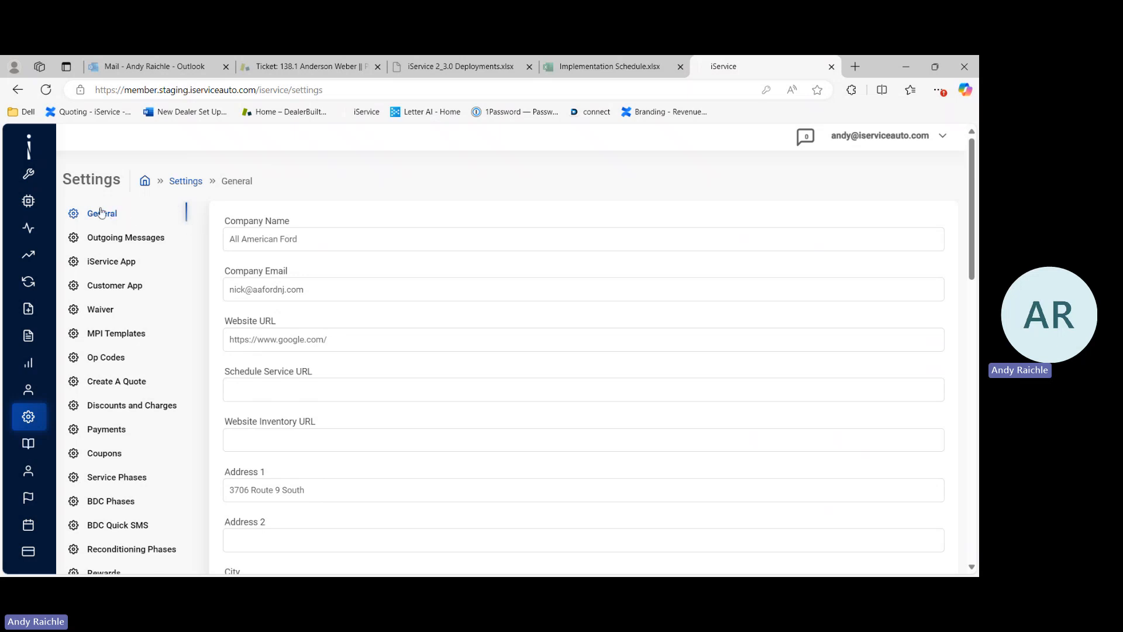
Step: Open the Outgoing Messages settings and scroll through the customer message texts
left_click(113, 241)
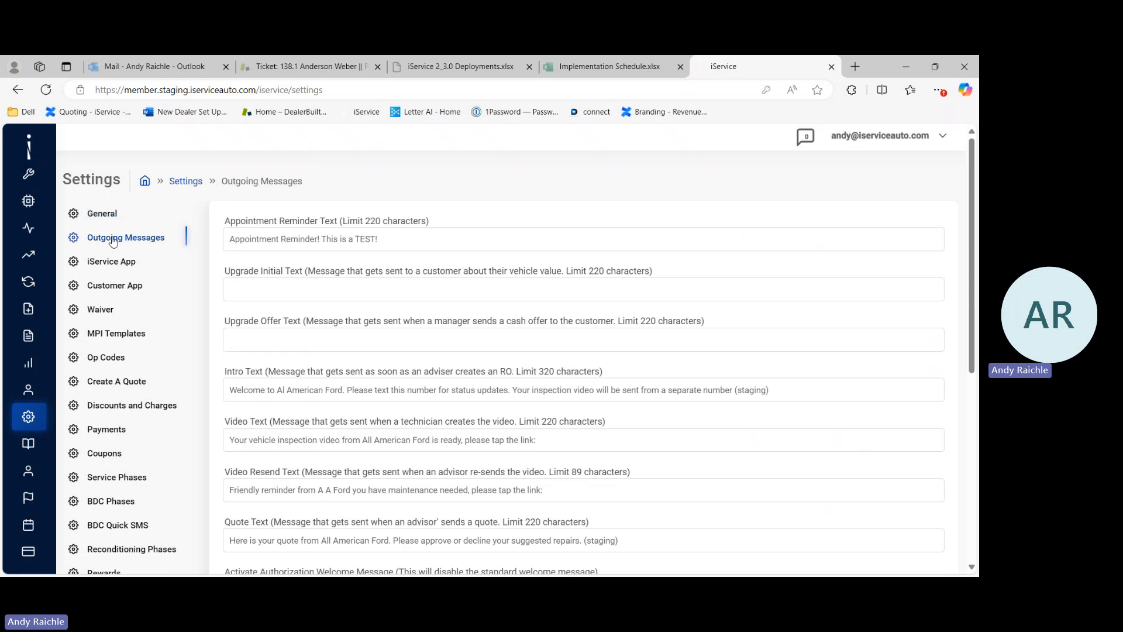
scroll(264, 417, "down", 1)
scroll(265, 417, "down", 3)
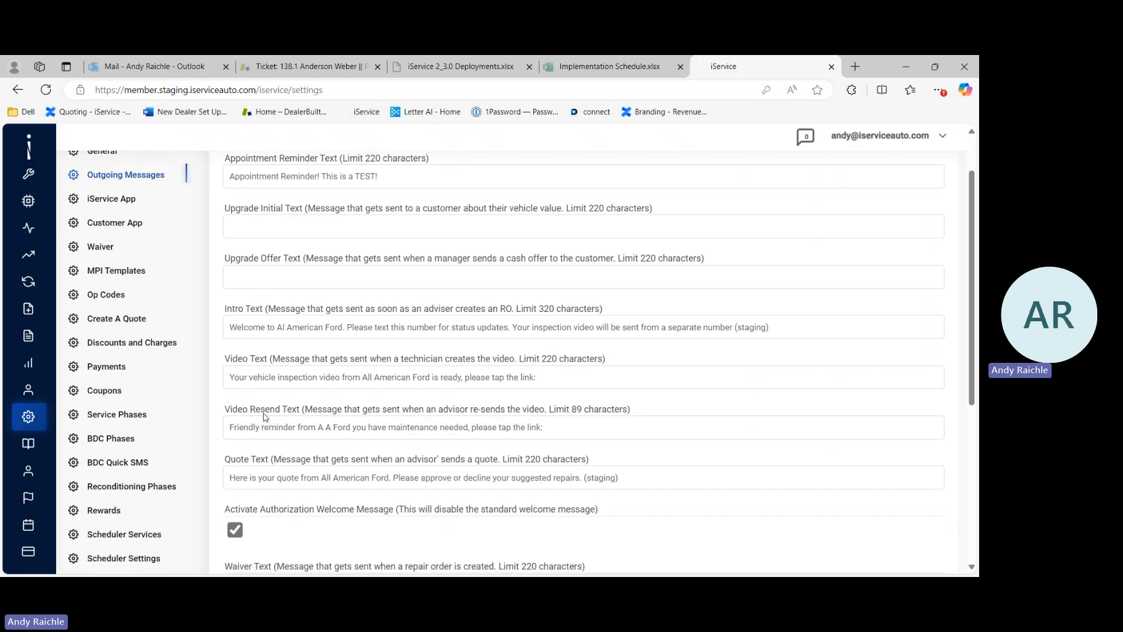
scroll(264, 417, "up", 1)
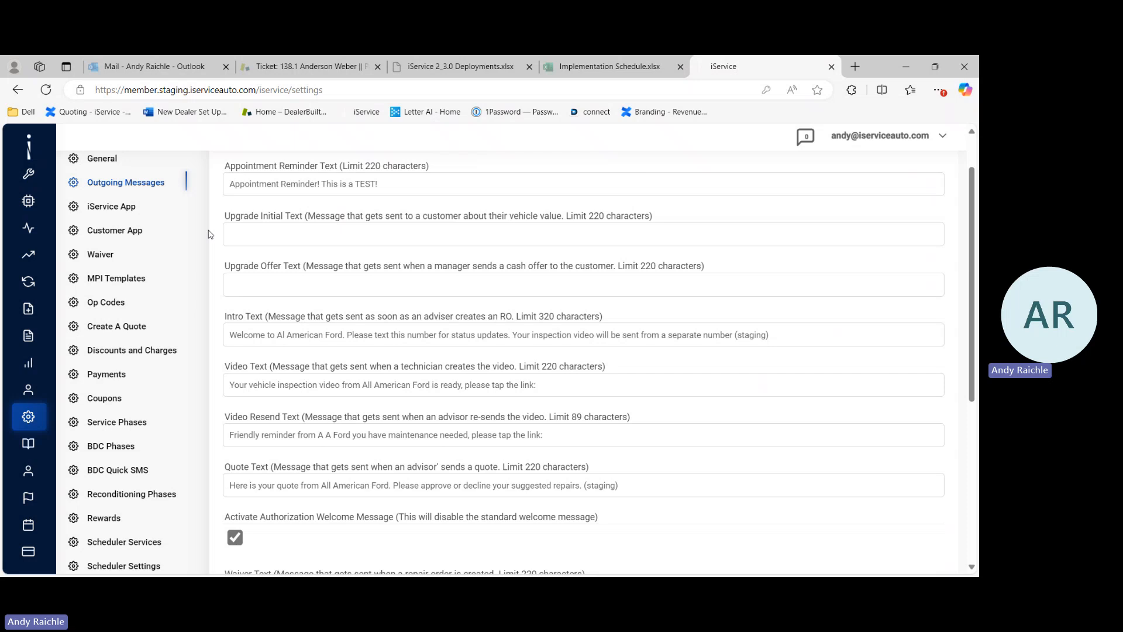
scroll(210, 234, "down", 1)
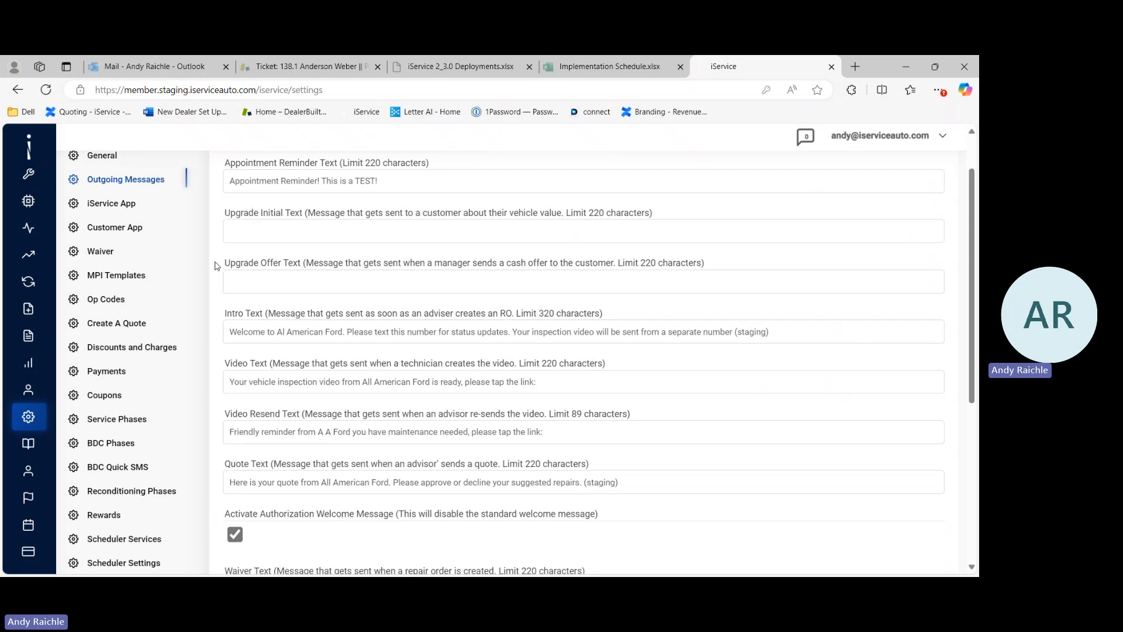
scroll(216, 266, "down", 1)
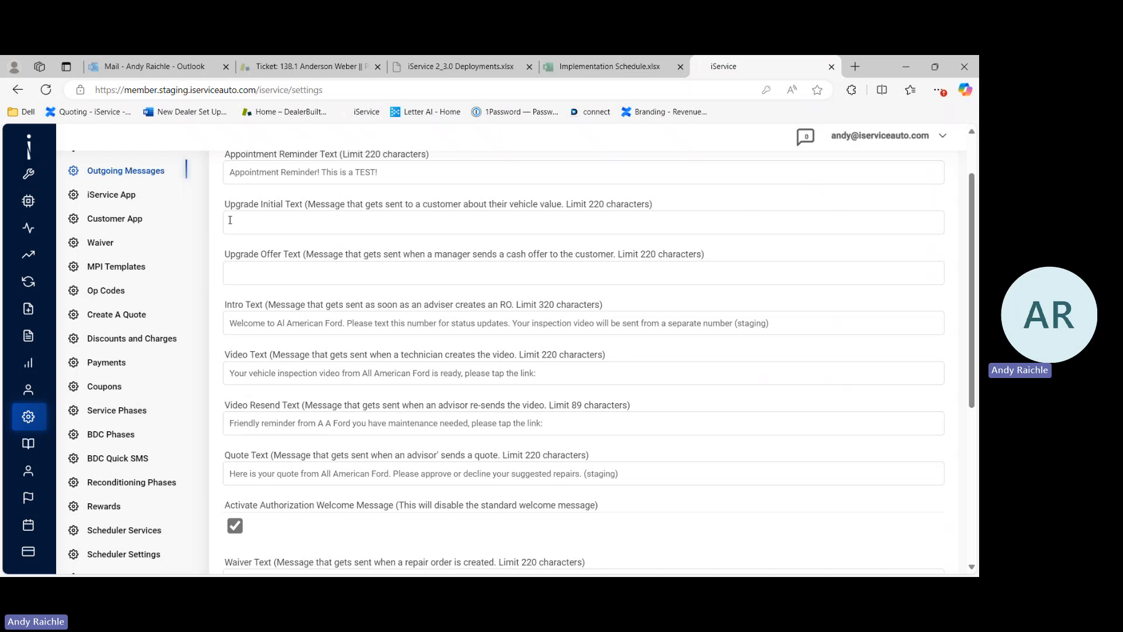
scroll(215, 286, "down", 1)
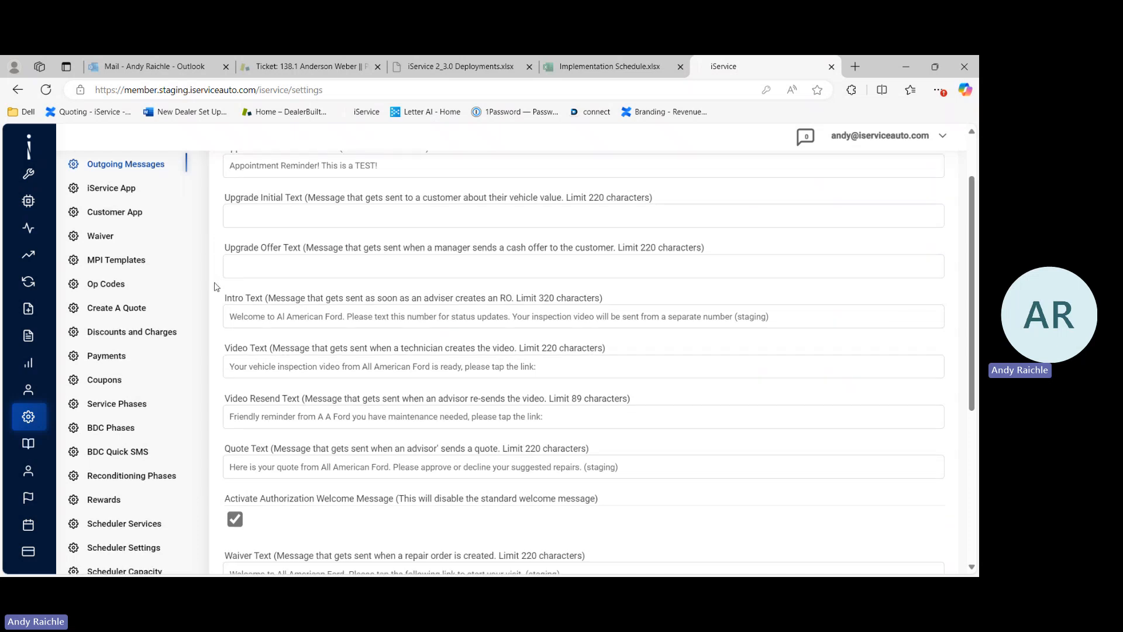
scroll(214, 287, "down", 4)
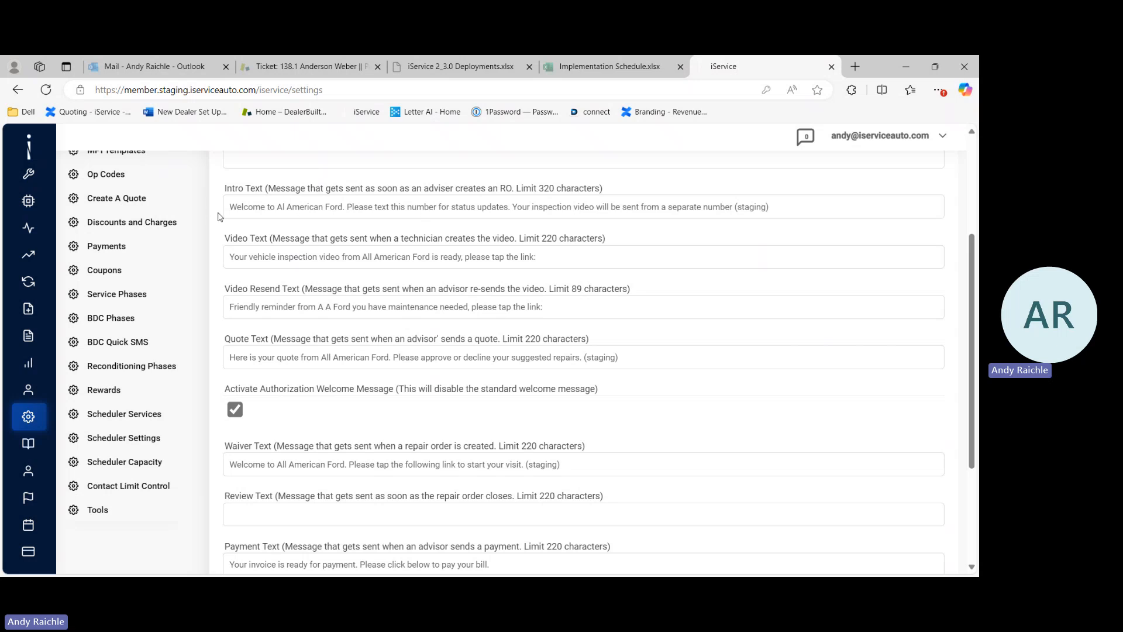
scroll(218, 216, "down", 1)
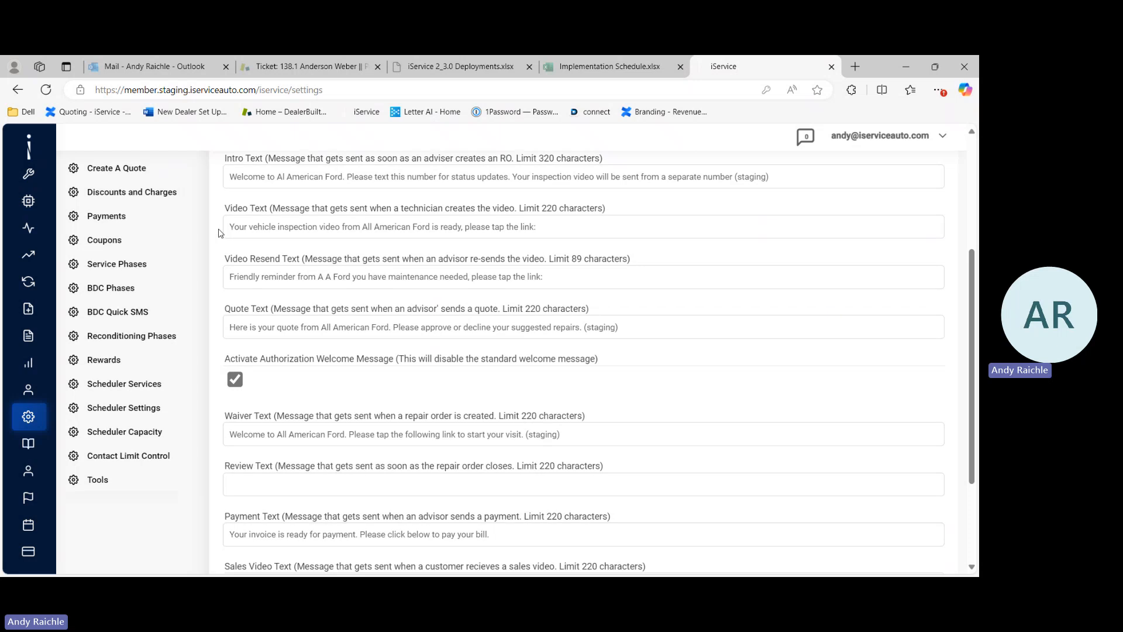
scroll(219, 233, "down", 1)
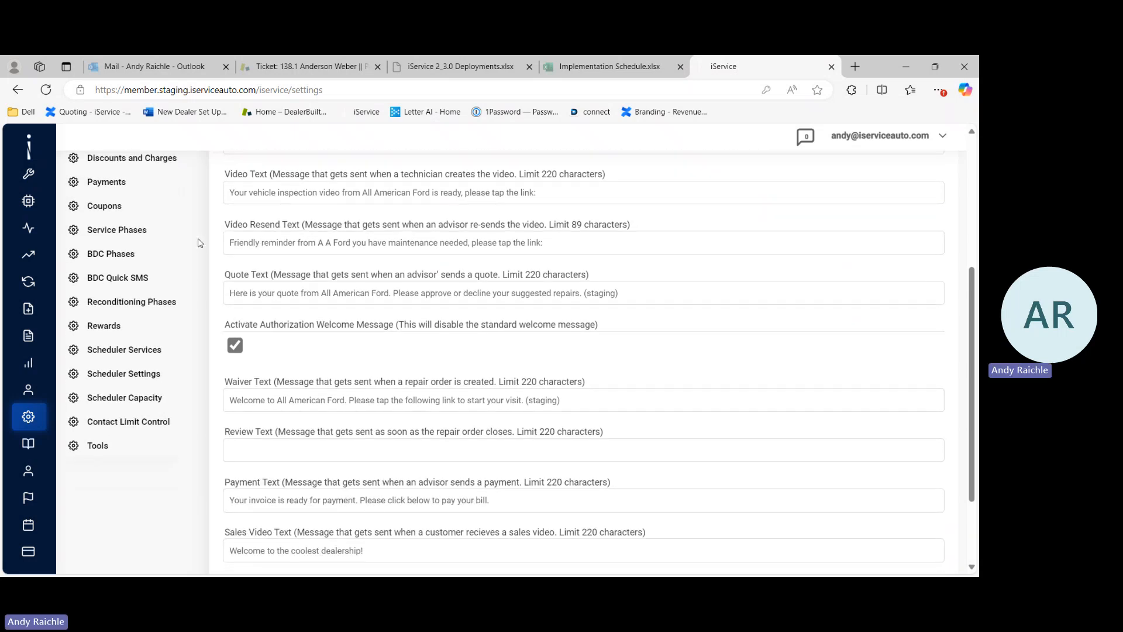
scroll(210, 247, "down", 2)
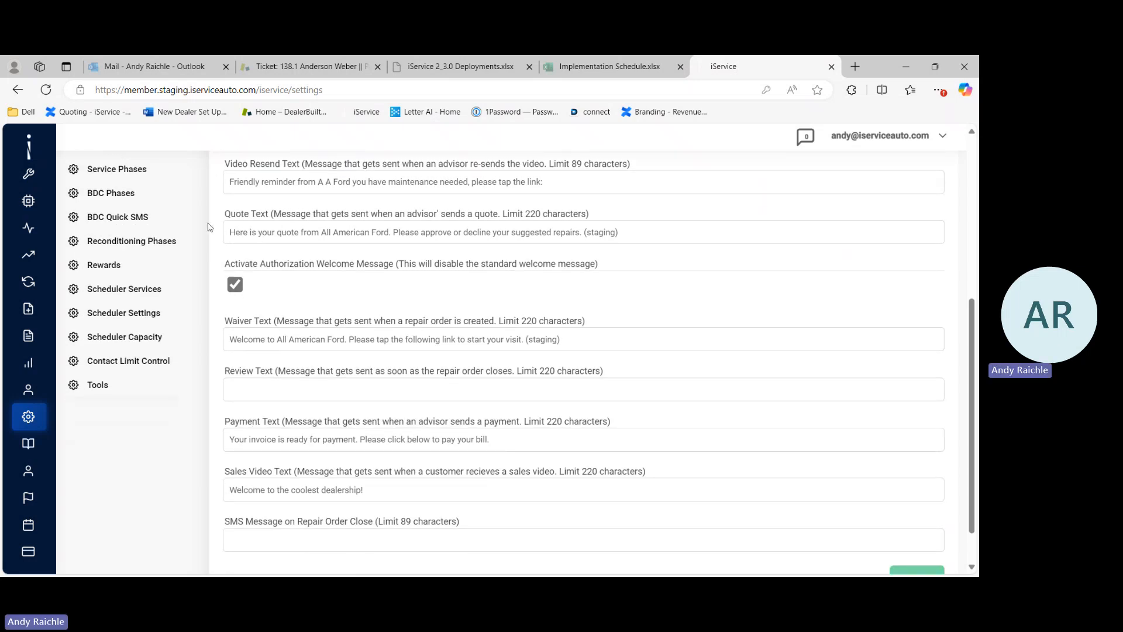
scroll(216, 238, "down", 1)
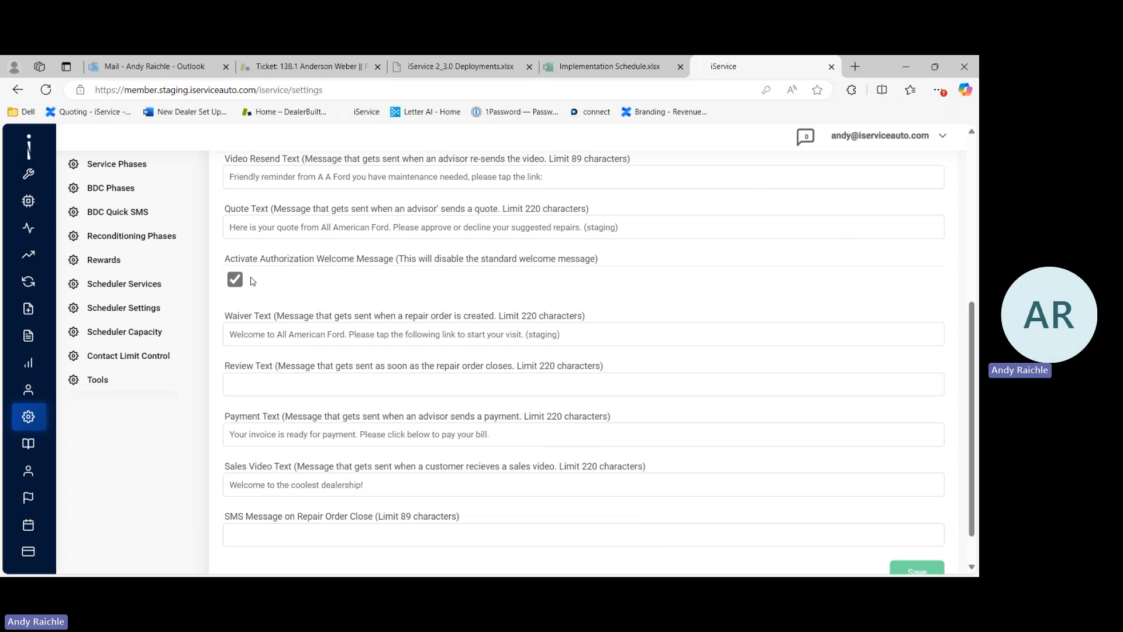
scroll(253, 282, "up", 3)
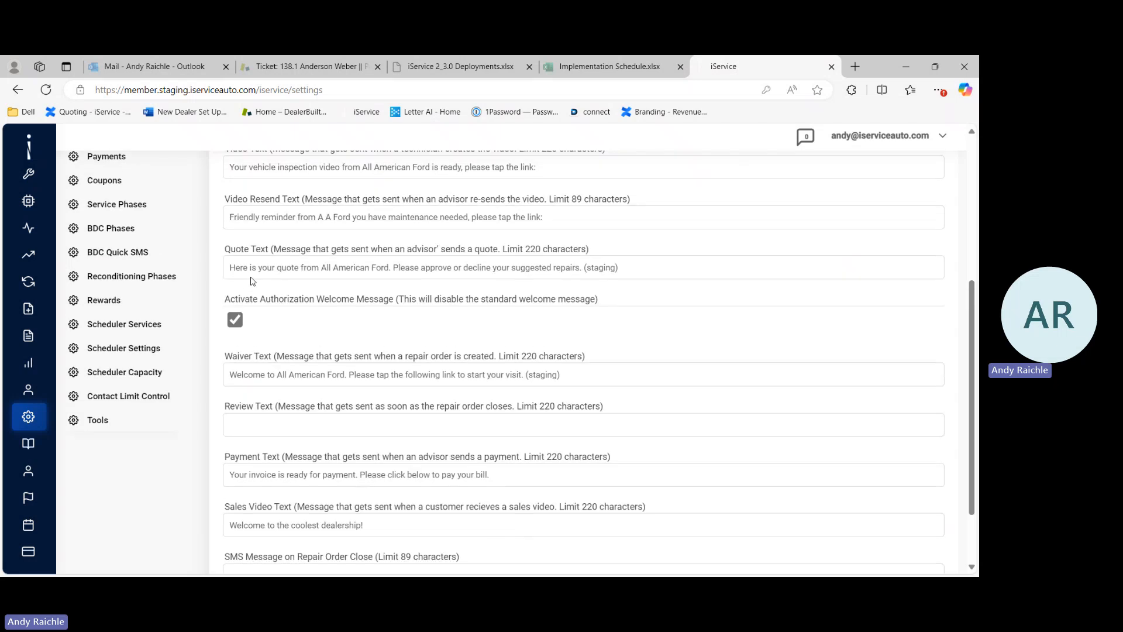
scroll(253, 282, "up", 2)
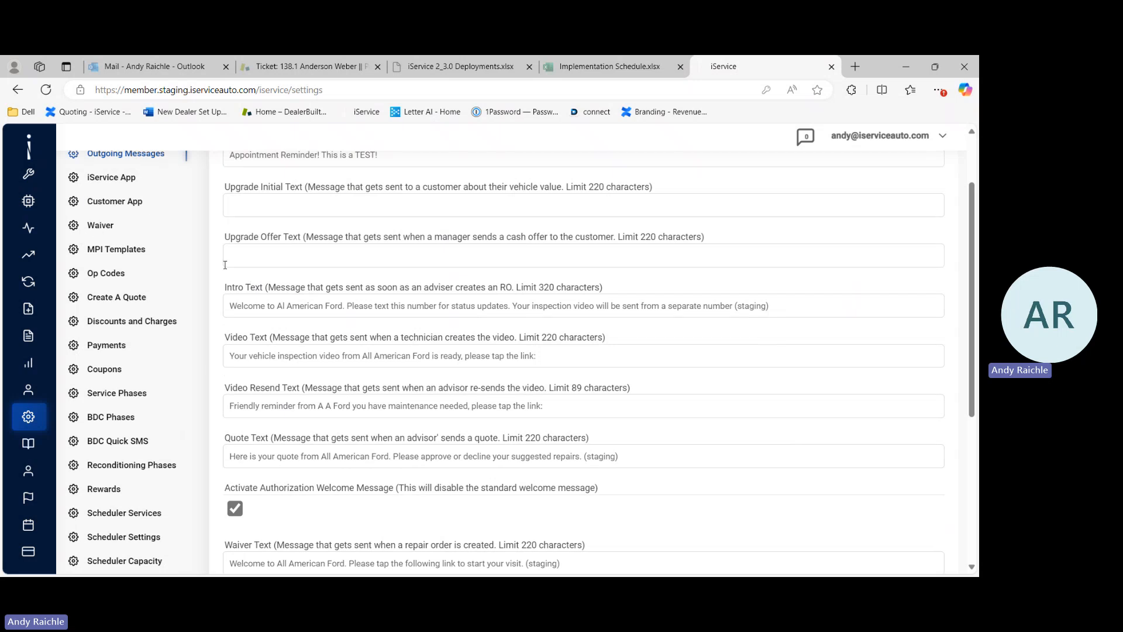
scroll(285, 334, "down", 3)
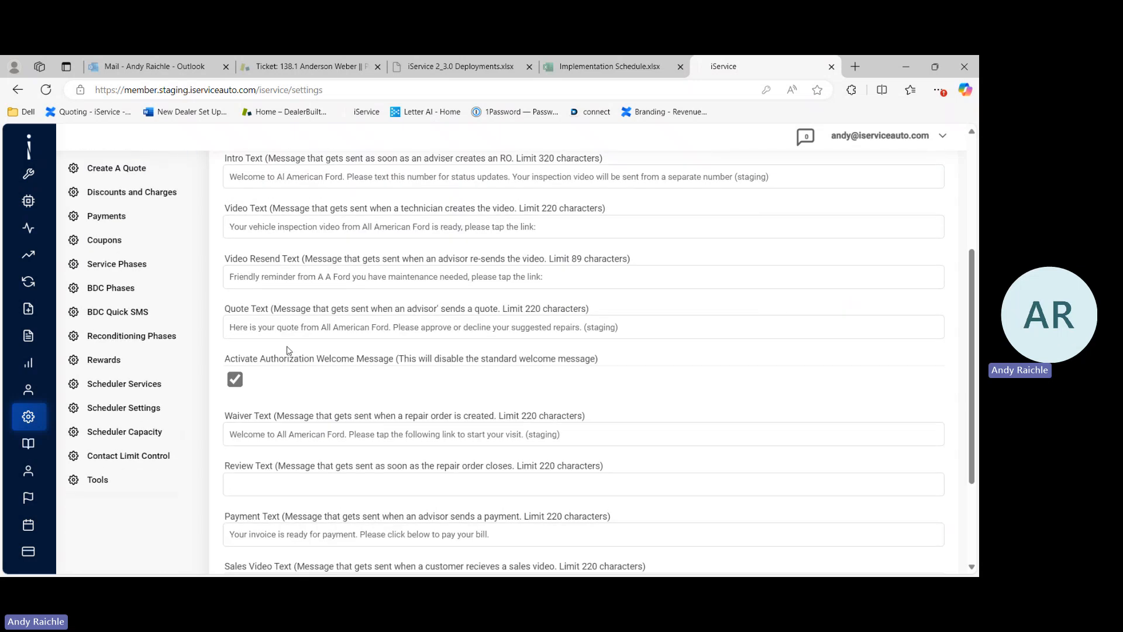
scroll(312, 379, "down", 1)
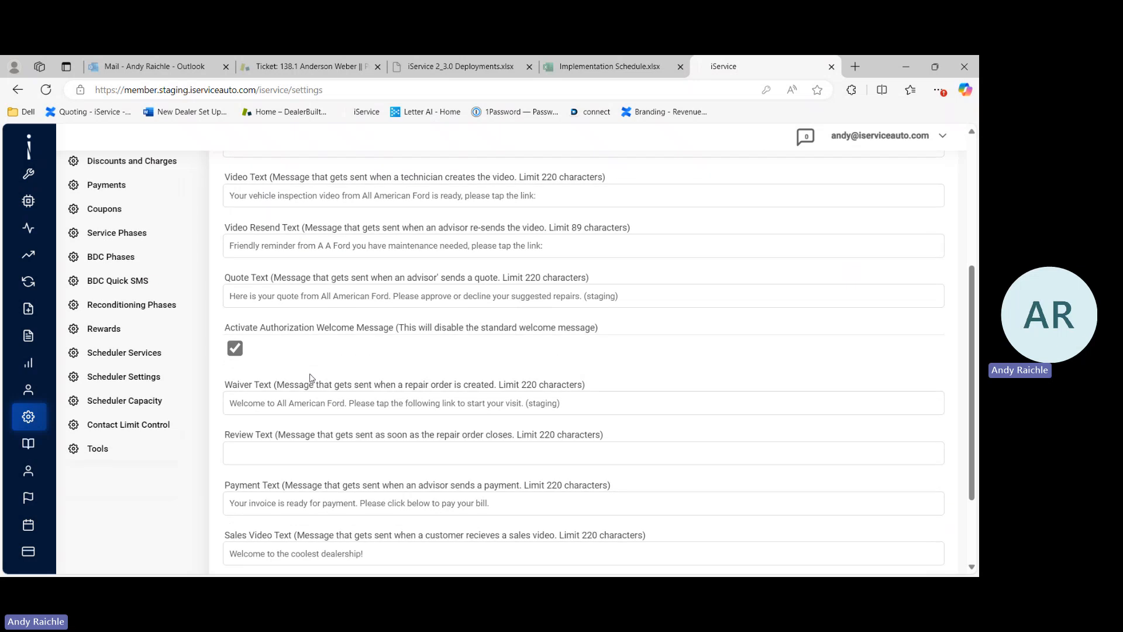
scroll(354, 350, "down", 1)
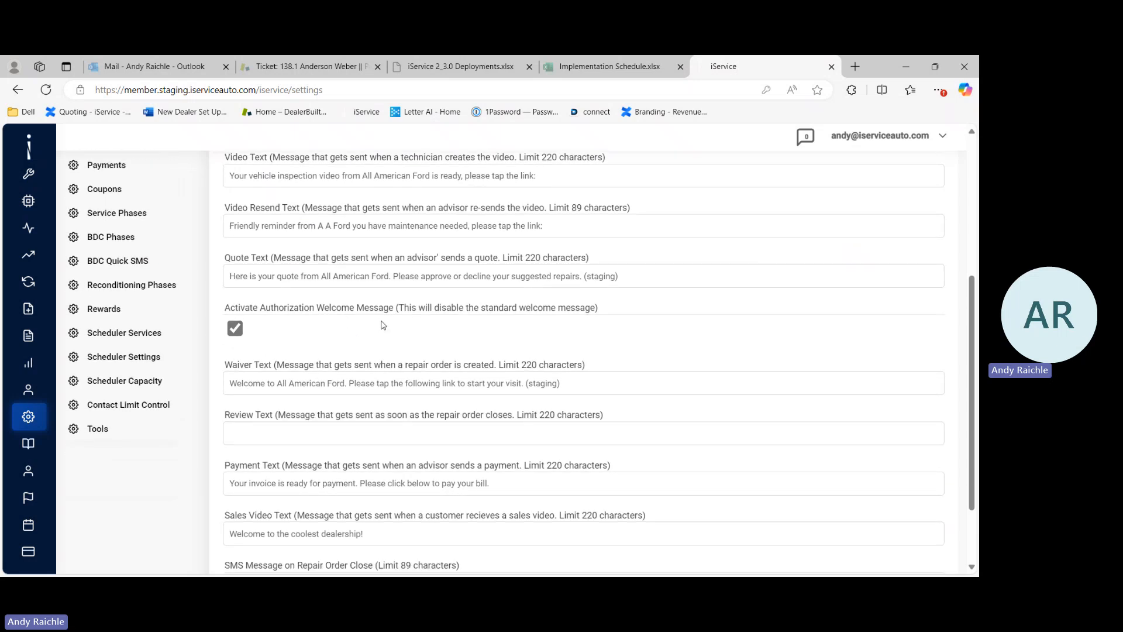
scroll(381, 326, "down", 1)
scroll(382, 324, "down", 3)
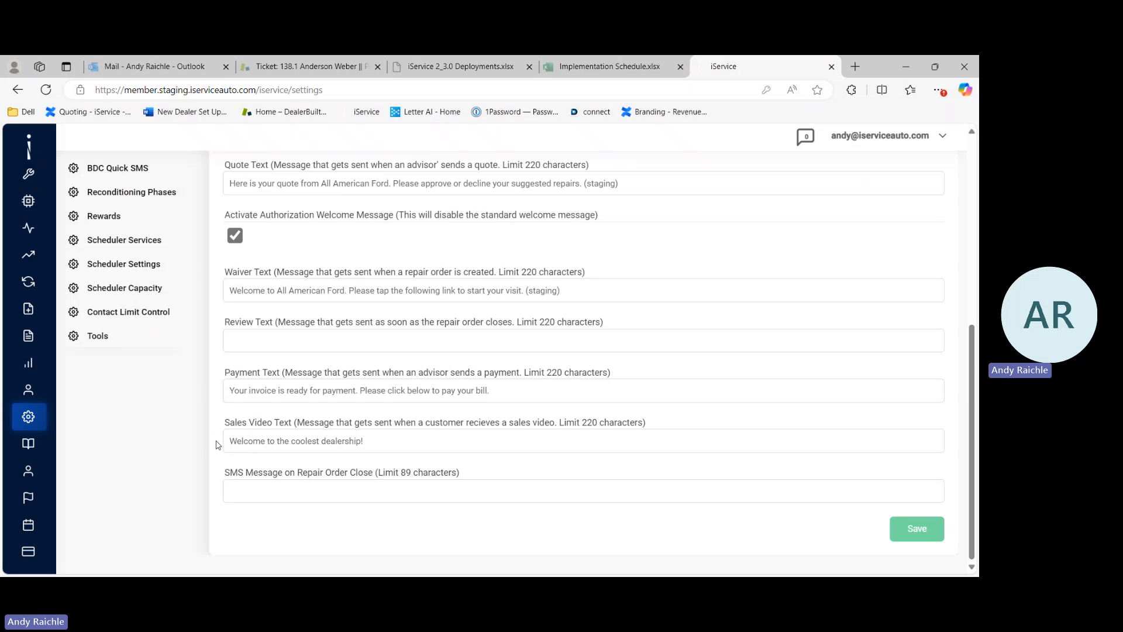
scroll(197, 411, "up", 2)
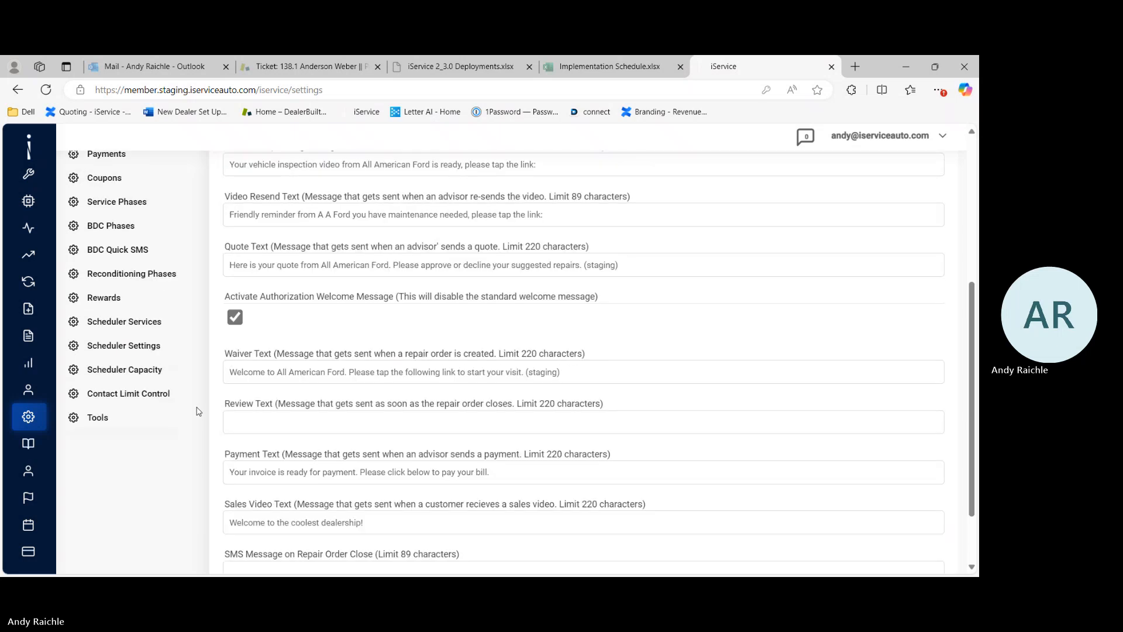
scroll(196, 412, "up", 4)
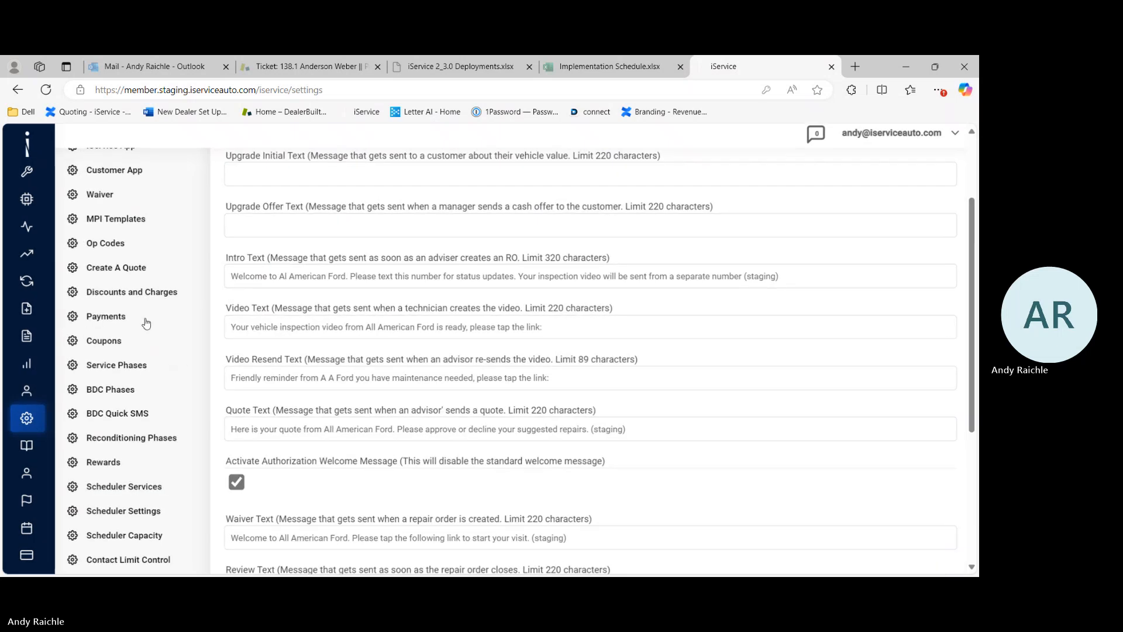
scroll(147, 323, "up", 2)
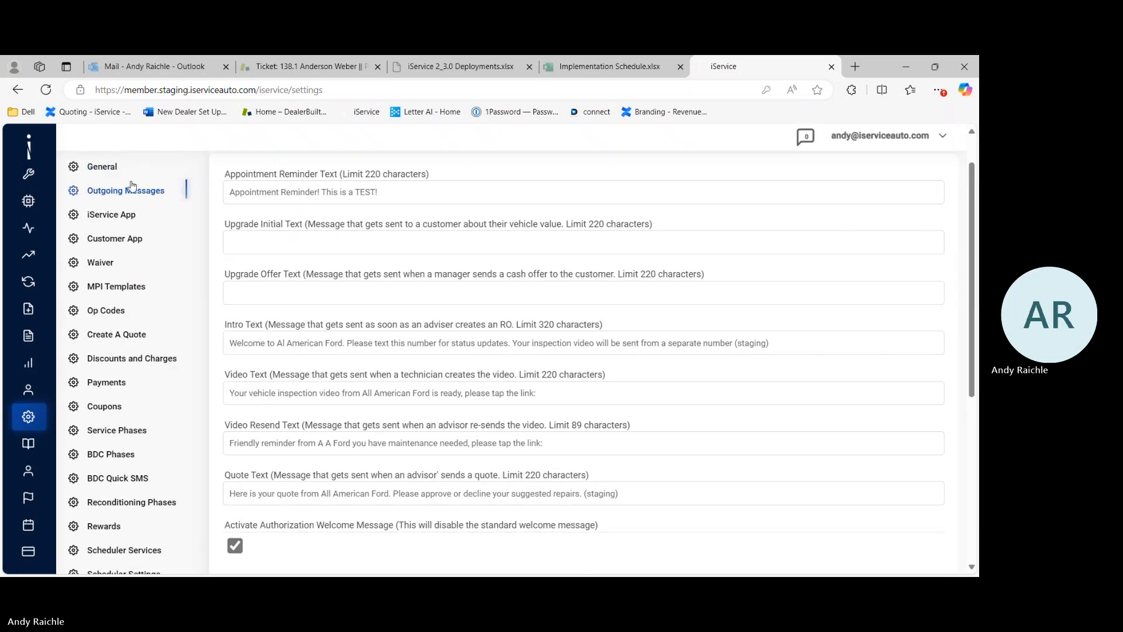
Step: Open the Waiver settings to review the estimate waiver text, then open the iService App settings
left_click(103, 265)
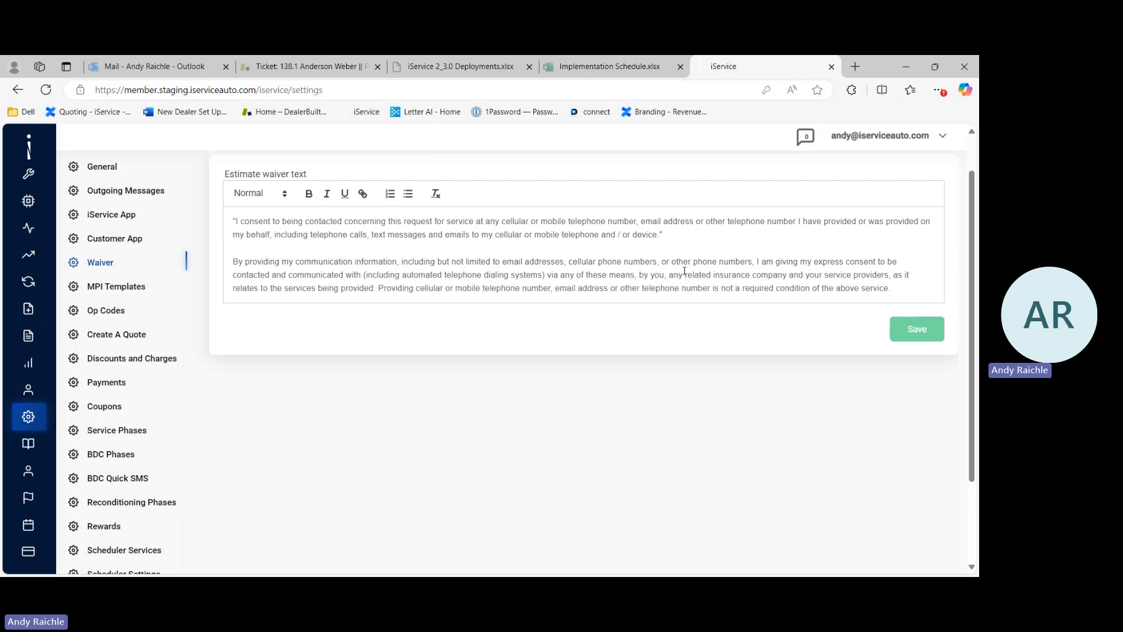
scroll(696, 285, "up", 1)
scroll(696, 286, "down", 1)
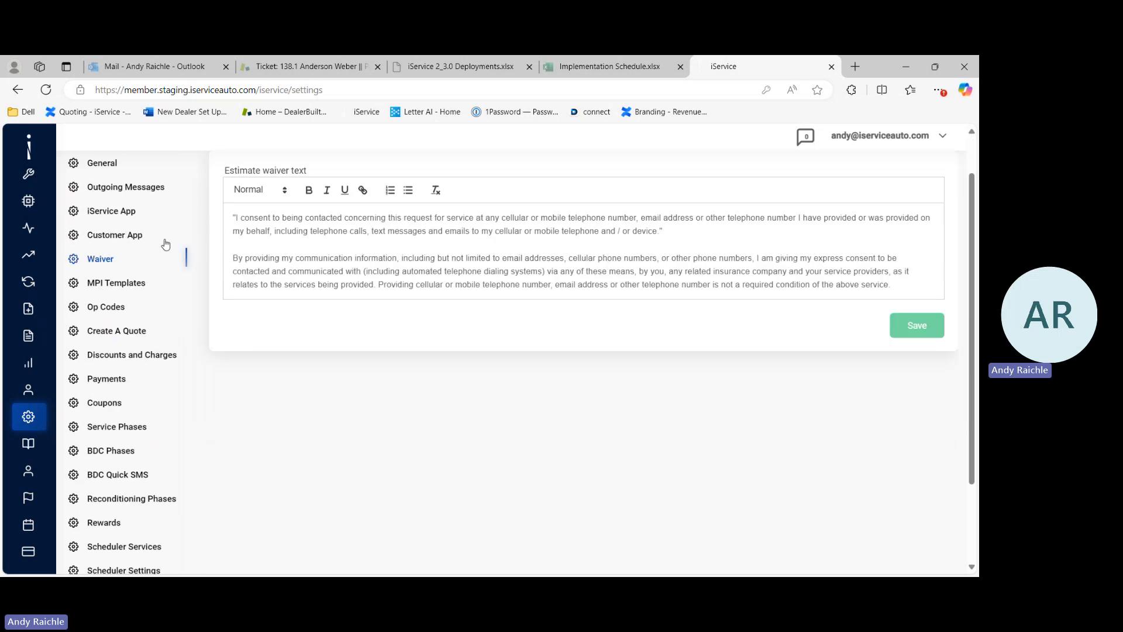
scroll(186, 284, "up", 1)
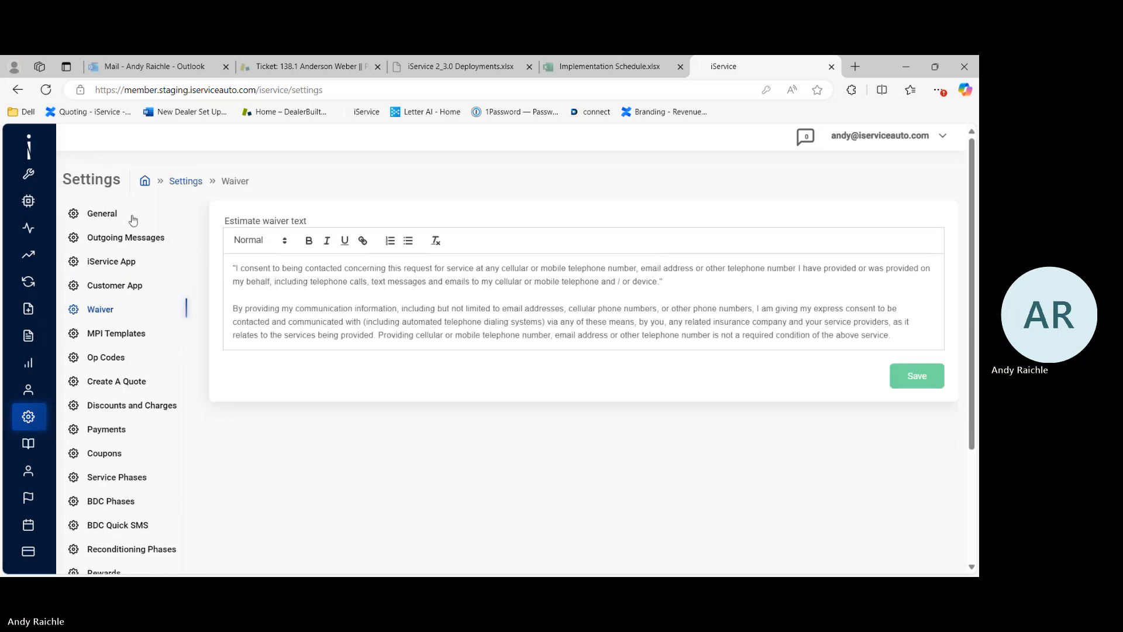
left_click(109, 265)
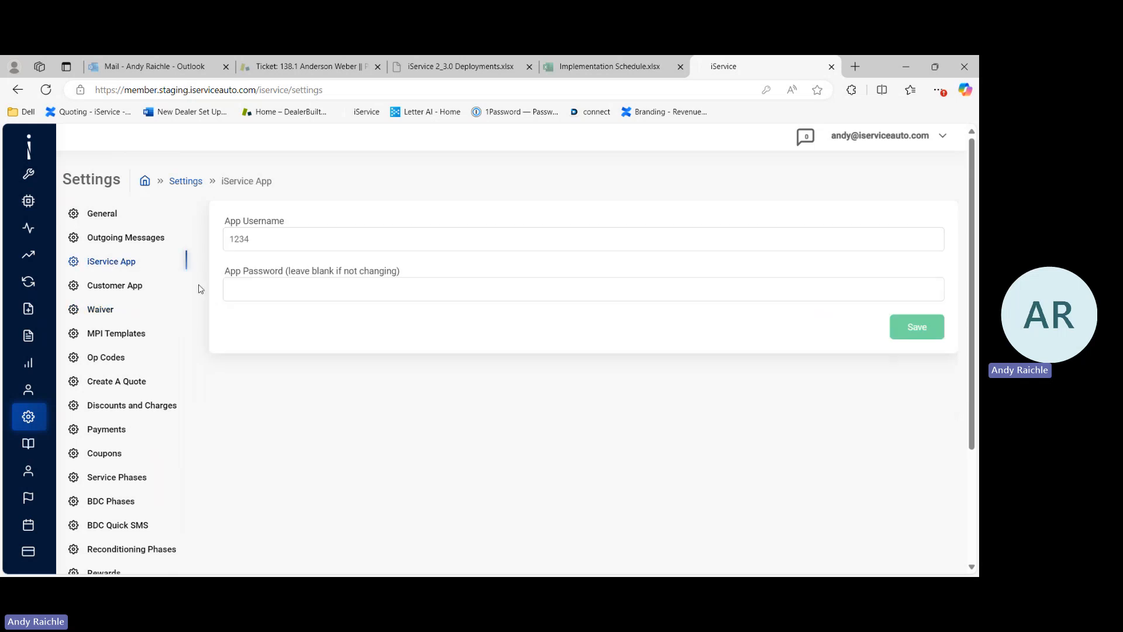
scroll(191, 311, "down", 2)
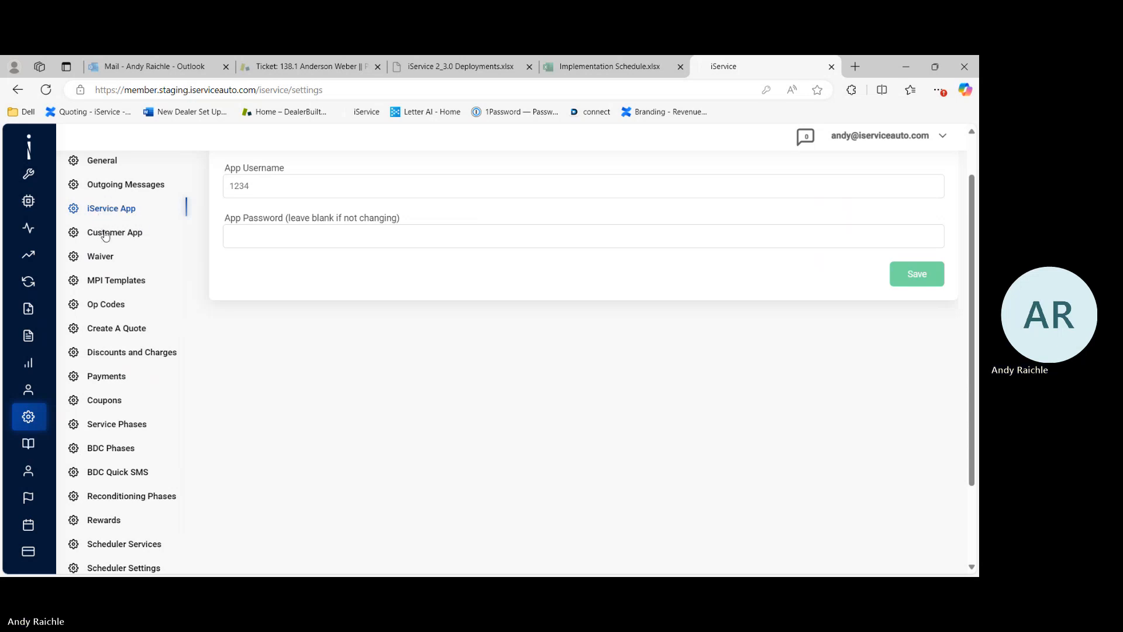
Step: Open the Customer App settings and scroll through its card, video and URL options
left_click(105, 234)
scroll(228, 340, "up", 1)
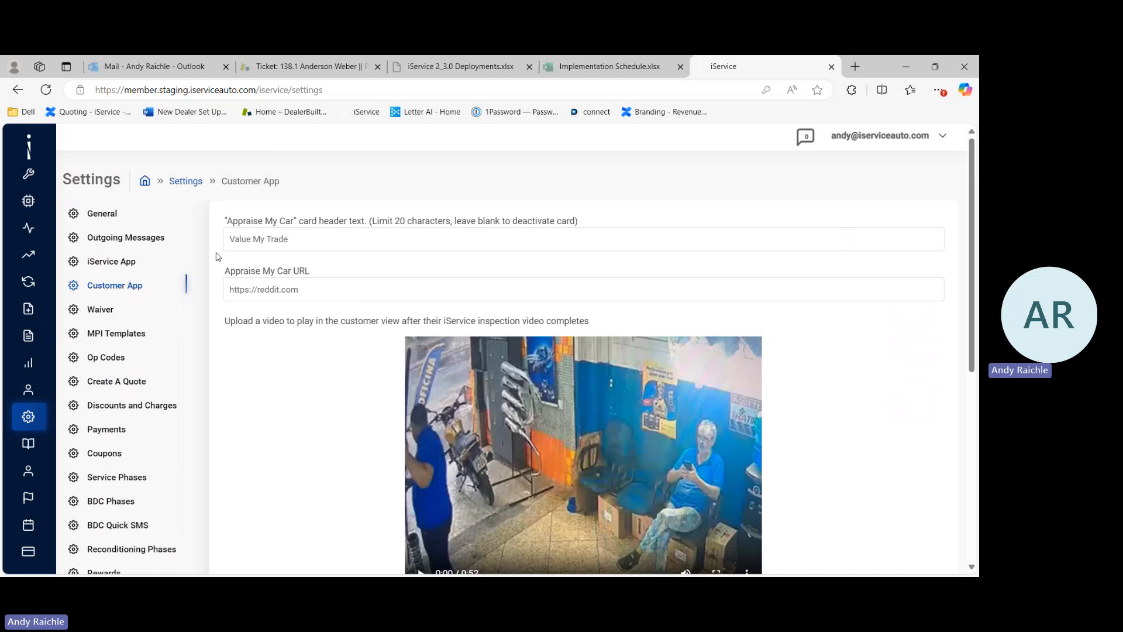
scroll(218, 257, "down", 1)
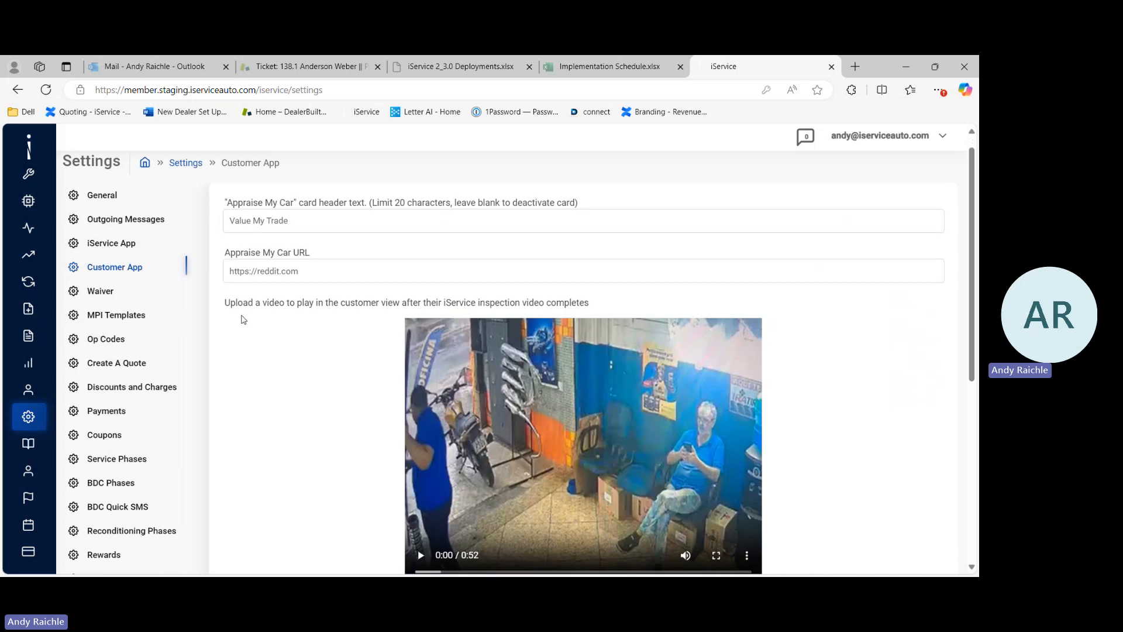
scroll(243, 320, "down", 1)
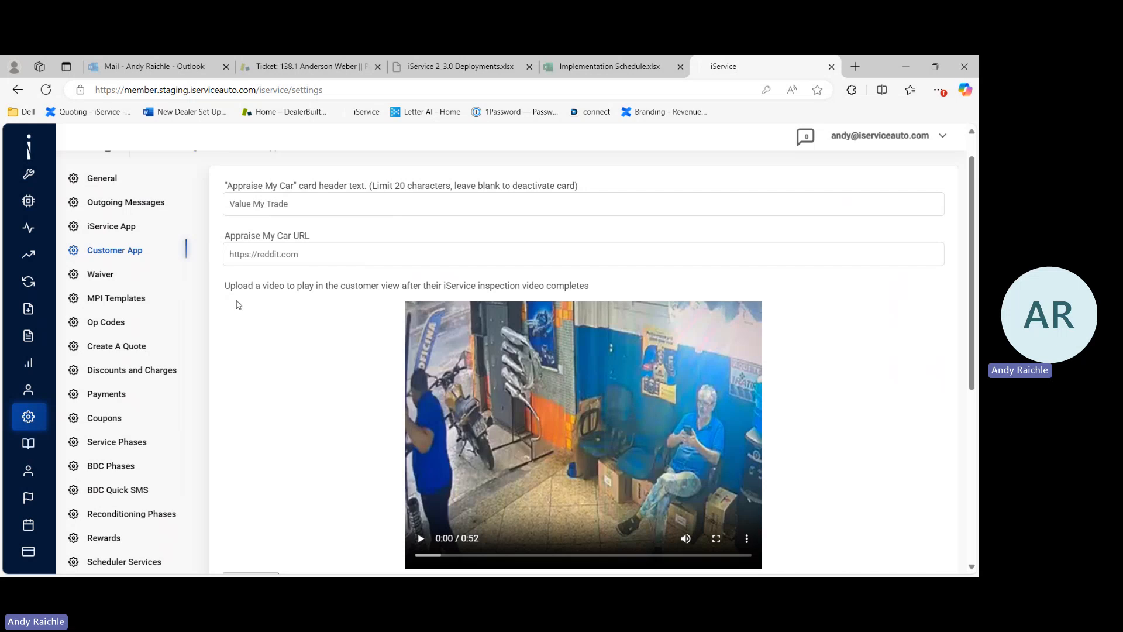
scroll(243, 337, "down", 4)
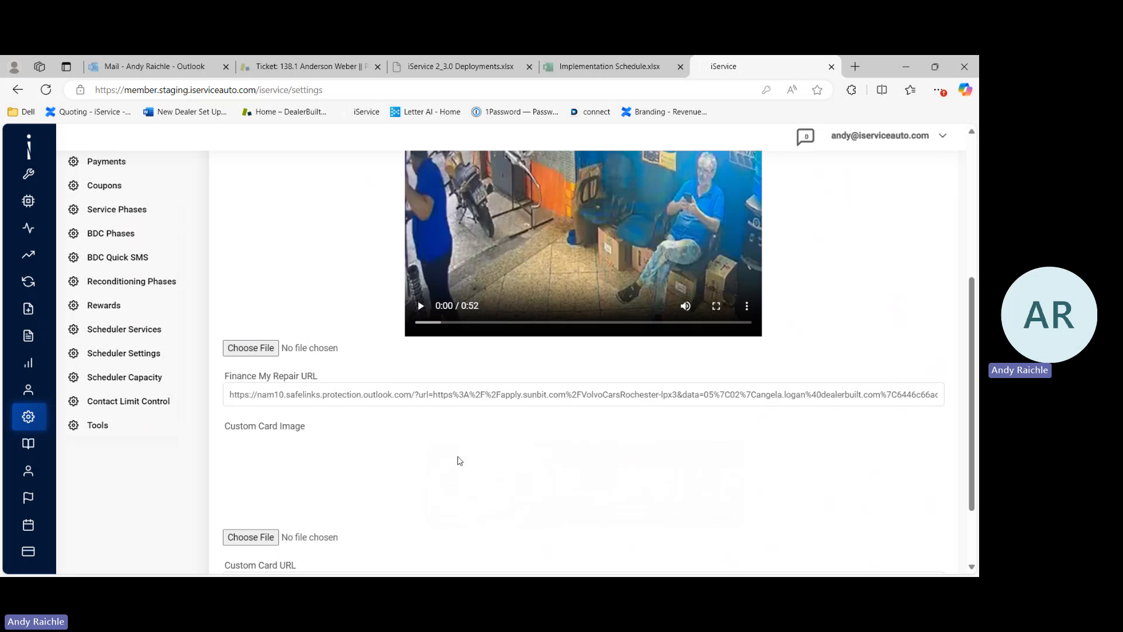
scroll(459, 461, "down", 1)
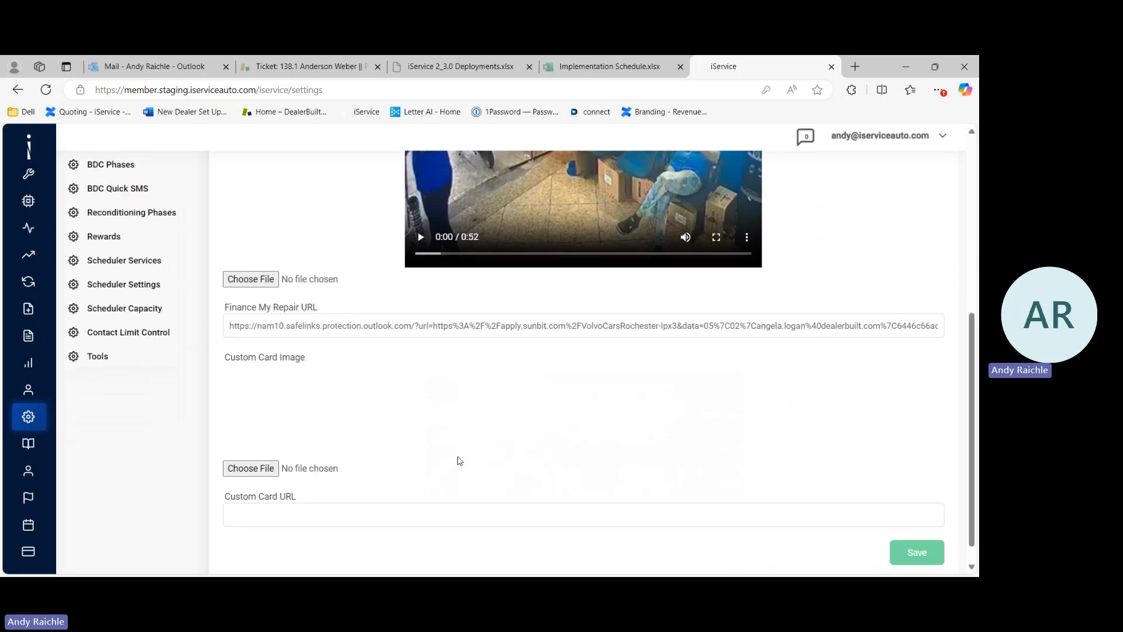
scroll(459, 461, "down", 1)
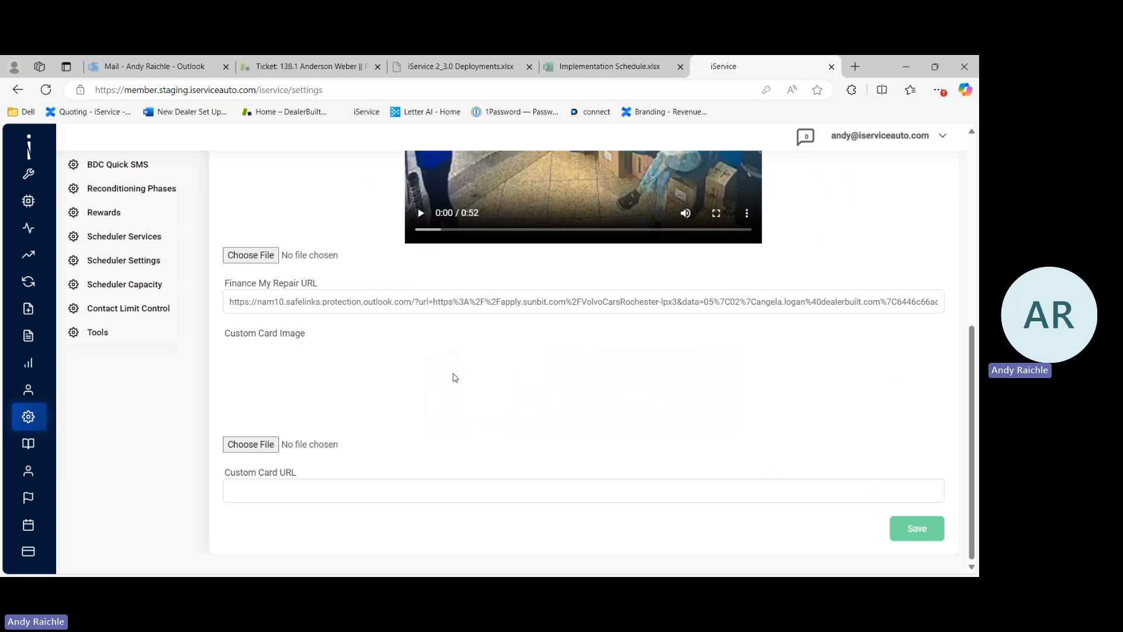
scroll(117, 274, "up", 3)
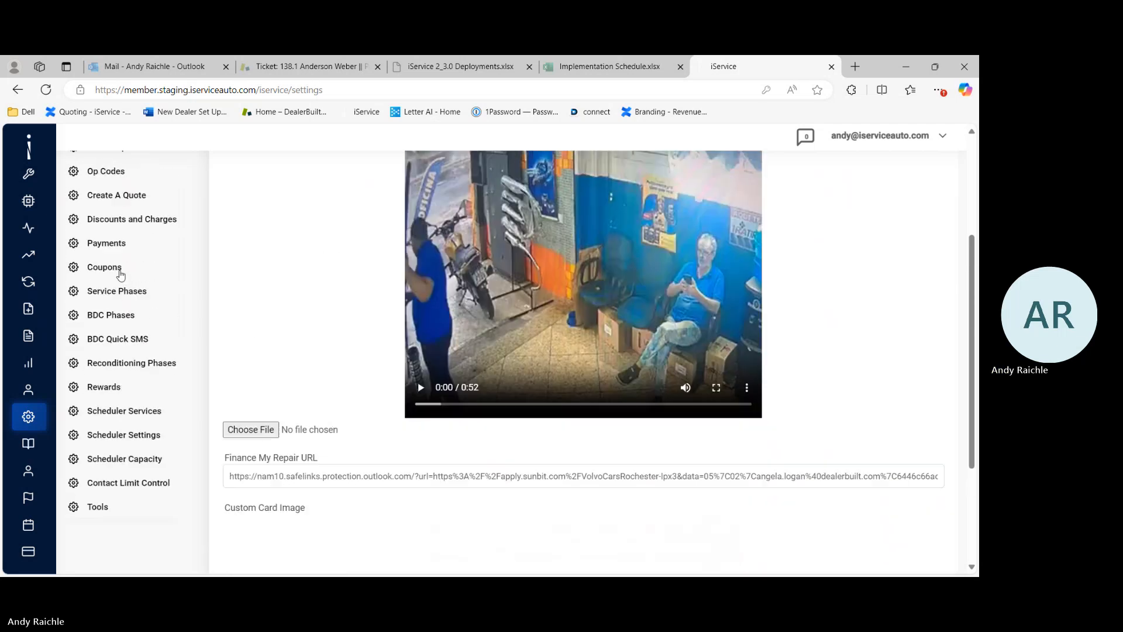
Step: Open the Multi Point Inspection template from MPI Templates and advance to its inspection groups
scroll(120, 274, "up", 3)
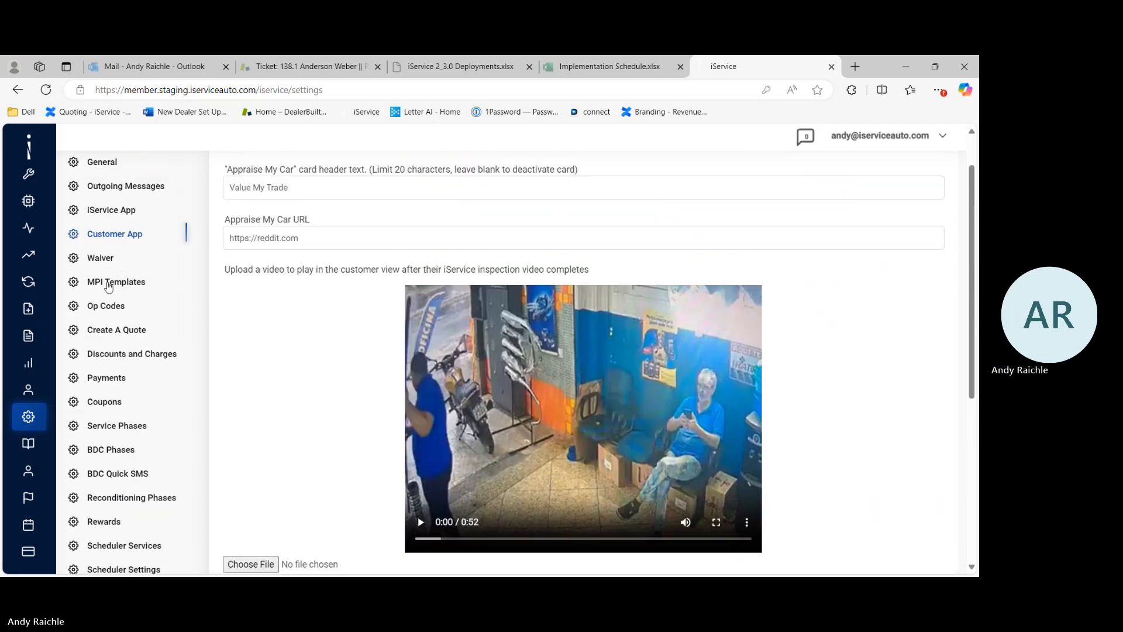
left_click(108, 283)
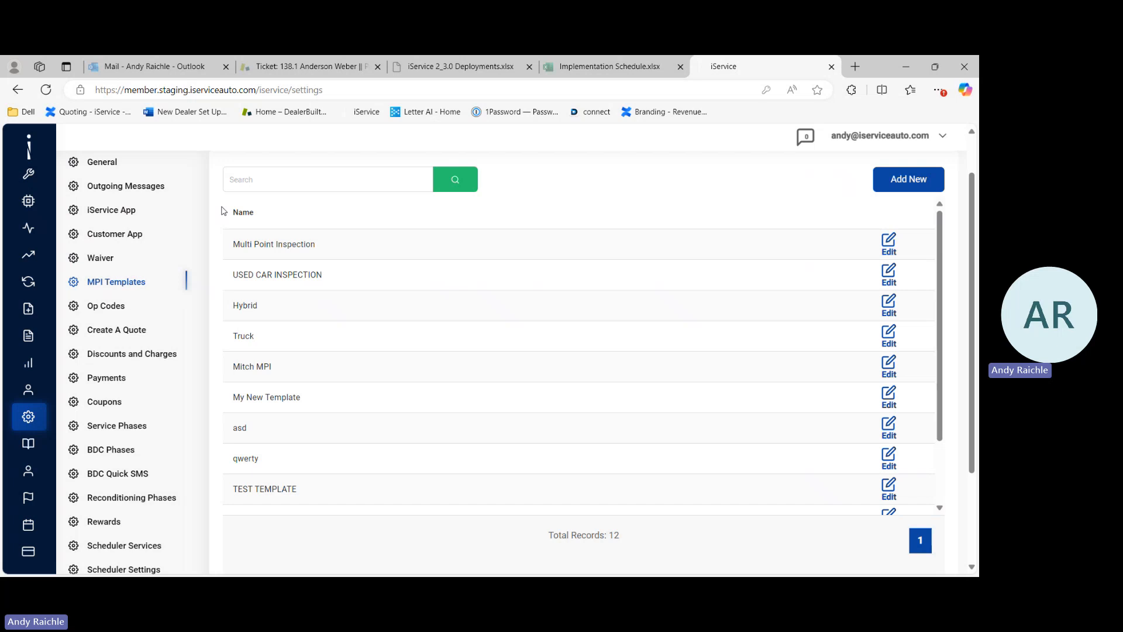
left_click(303, 244)
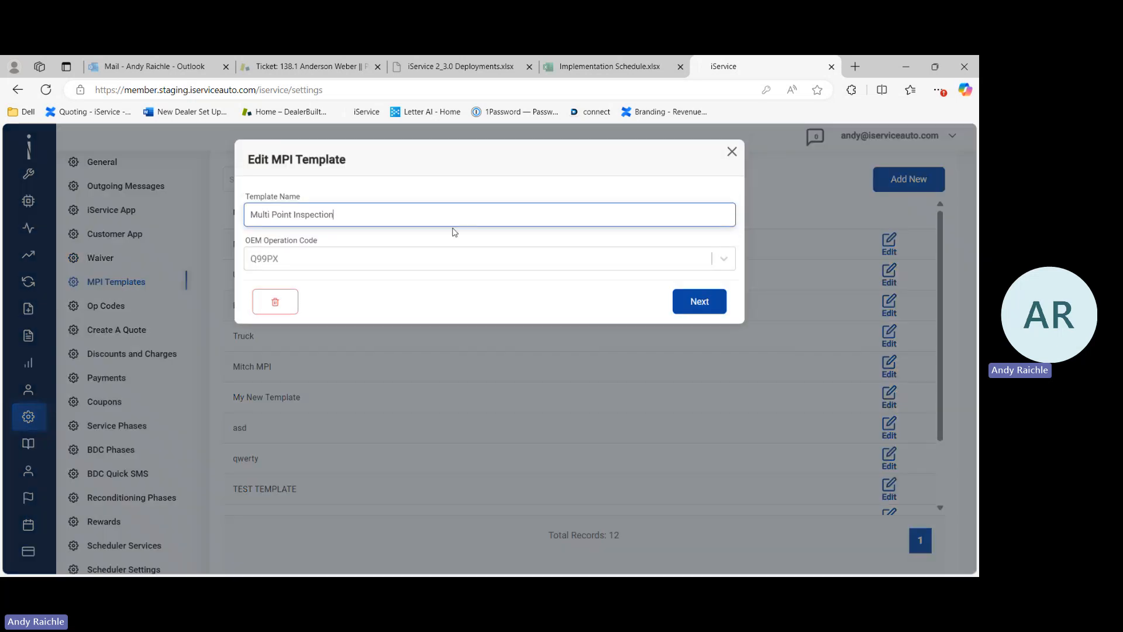
left_click(701, 302)
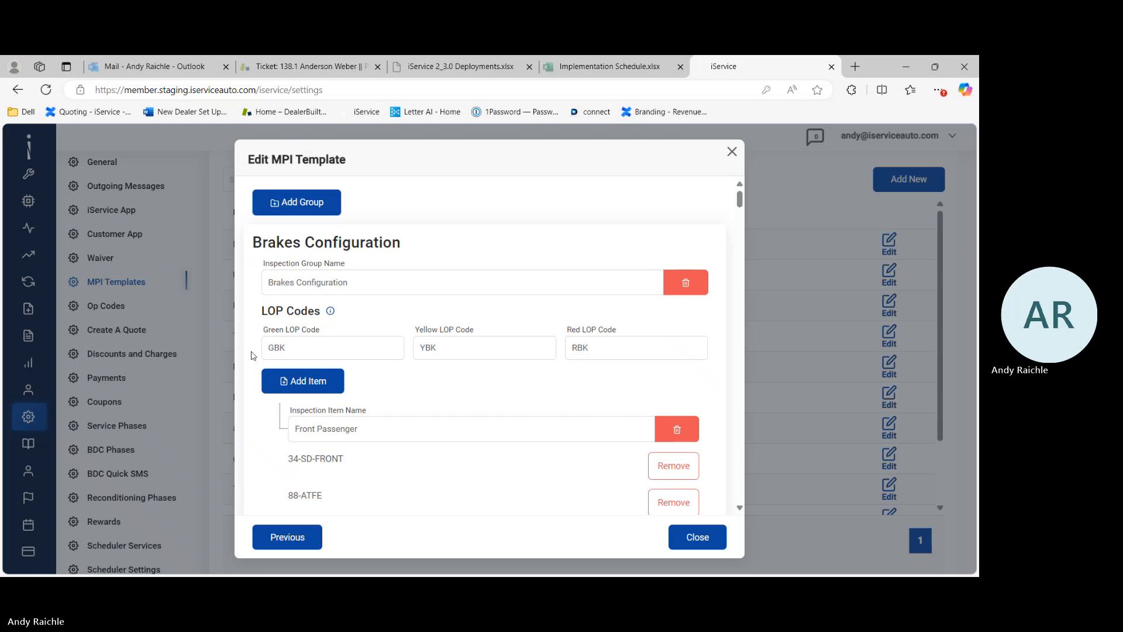
Step: Scroll through the Brakes Configuration group's LOP codes and inspection items, then close the template editor
scroll(253, 355, "down", 3)
scroll(253, 355, "down", 1)
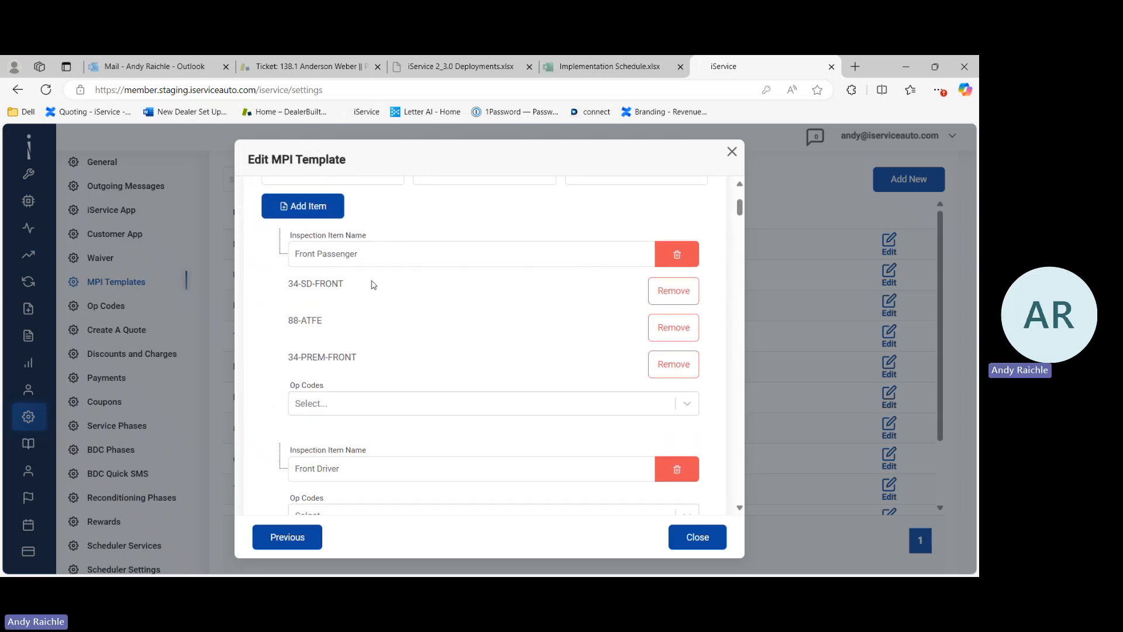
scroll(373, 285, "up", 1)
scroll(372, 286, "up", 1)
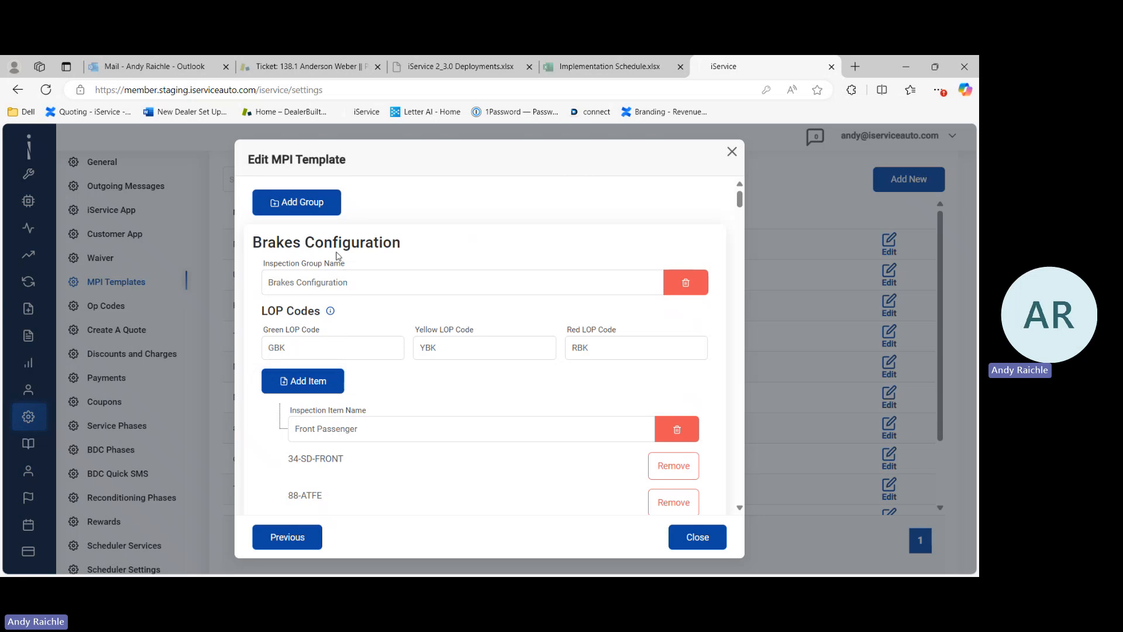
scroll(373, 287, "down", 1)
scroll(372, 287, "down", 1)
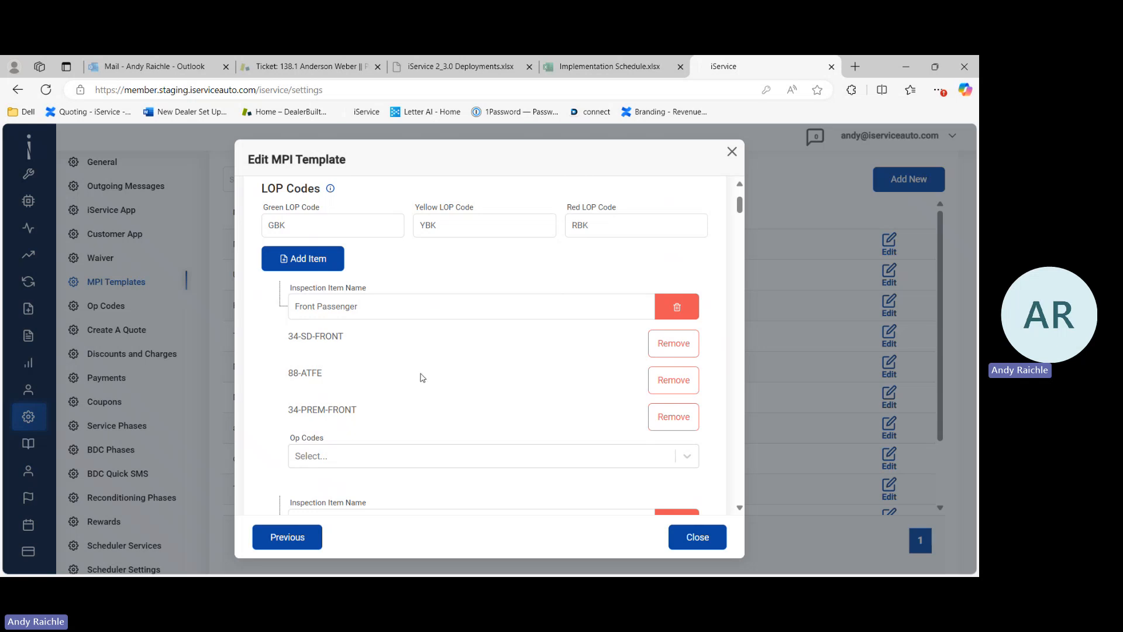
scroll(459, 368, "up", 1)
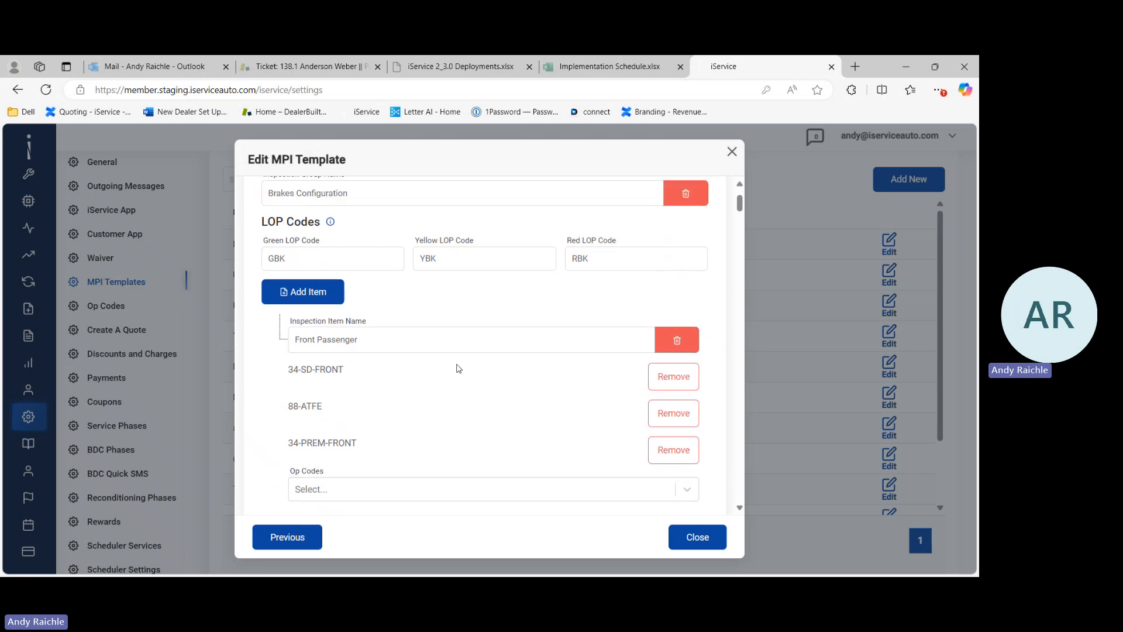
scroll(459, 368, "up", 1)
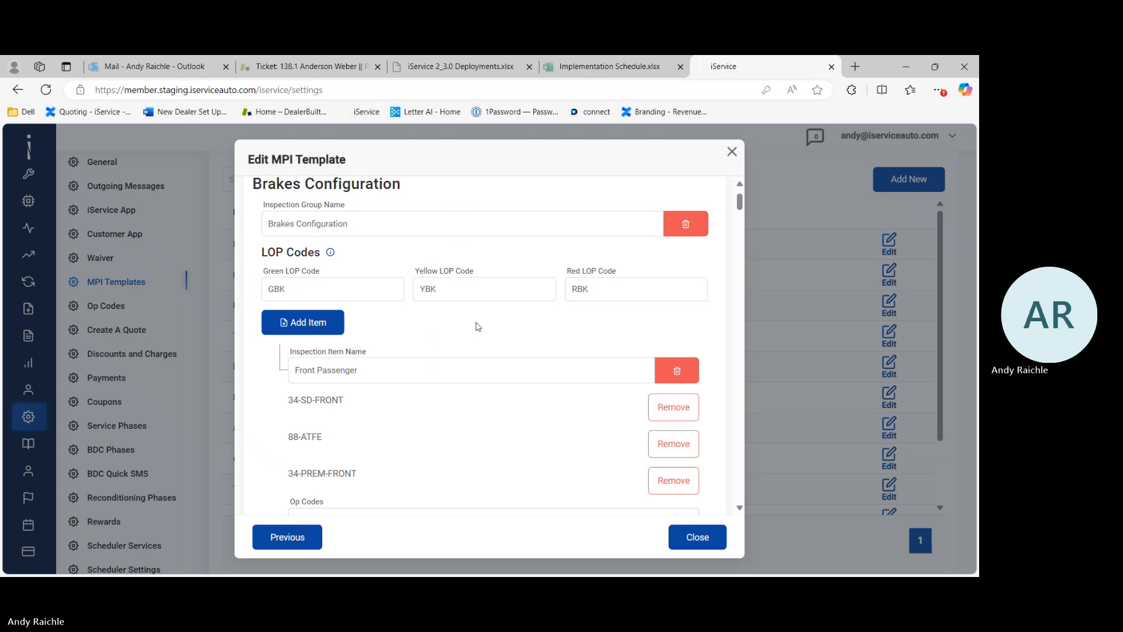
left_click(732, 153)
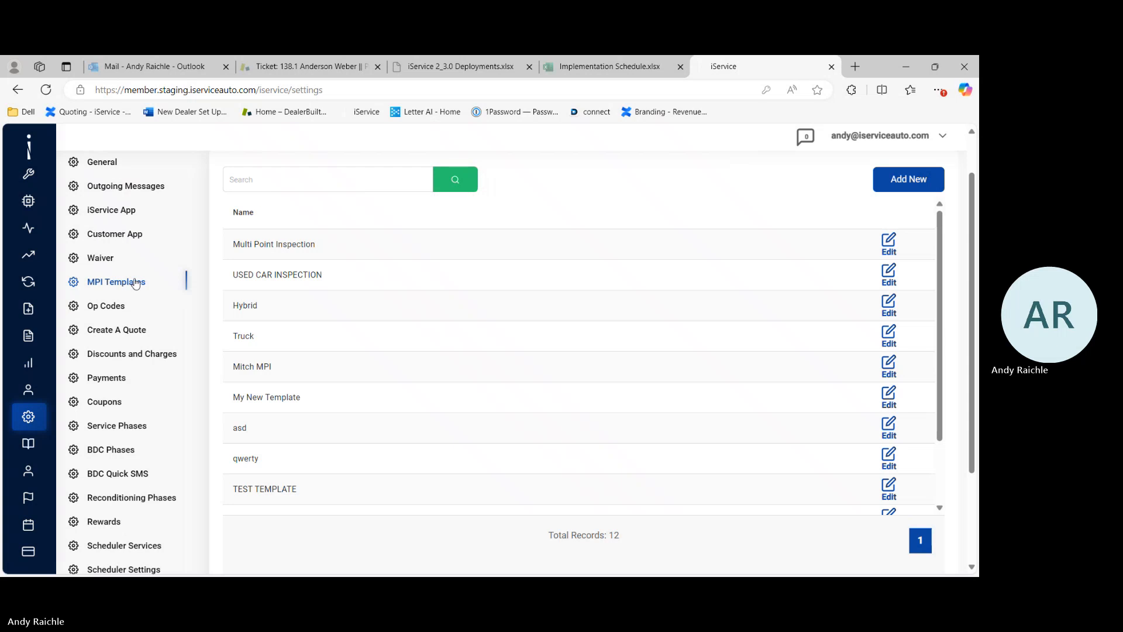
Step: Enable Use Fixed Labor Price for the 88-0–WRKD5 op code in Op Codes and save it
left_click(111, 308)
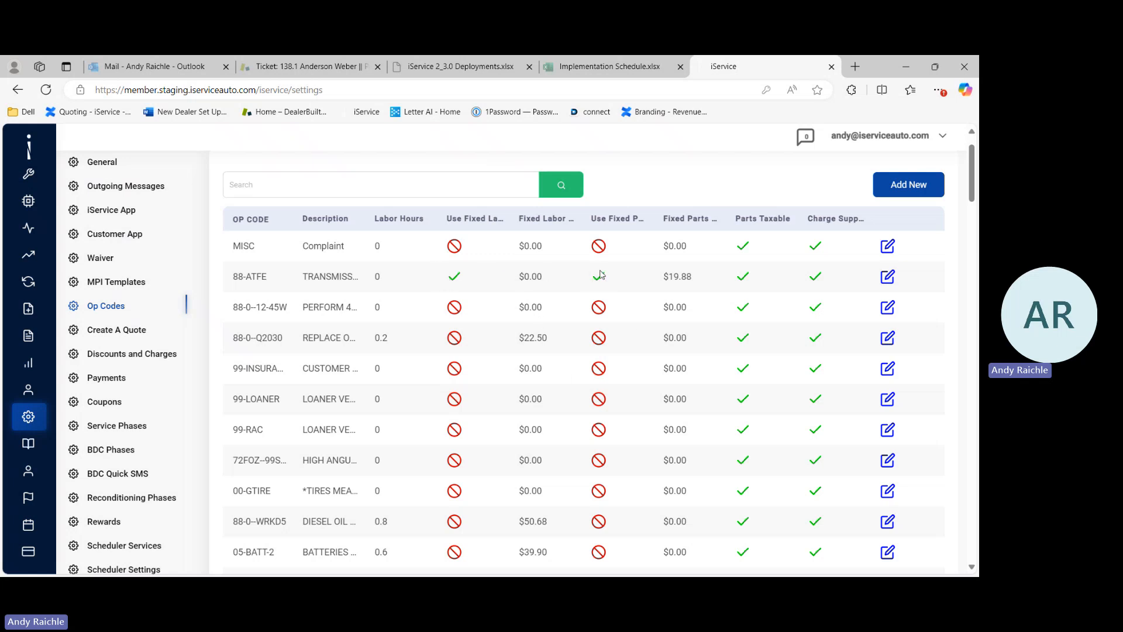
scroll(641, 351, "down", 2)
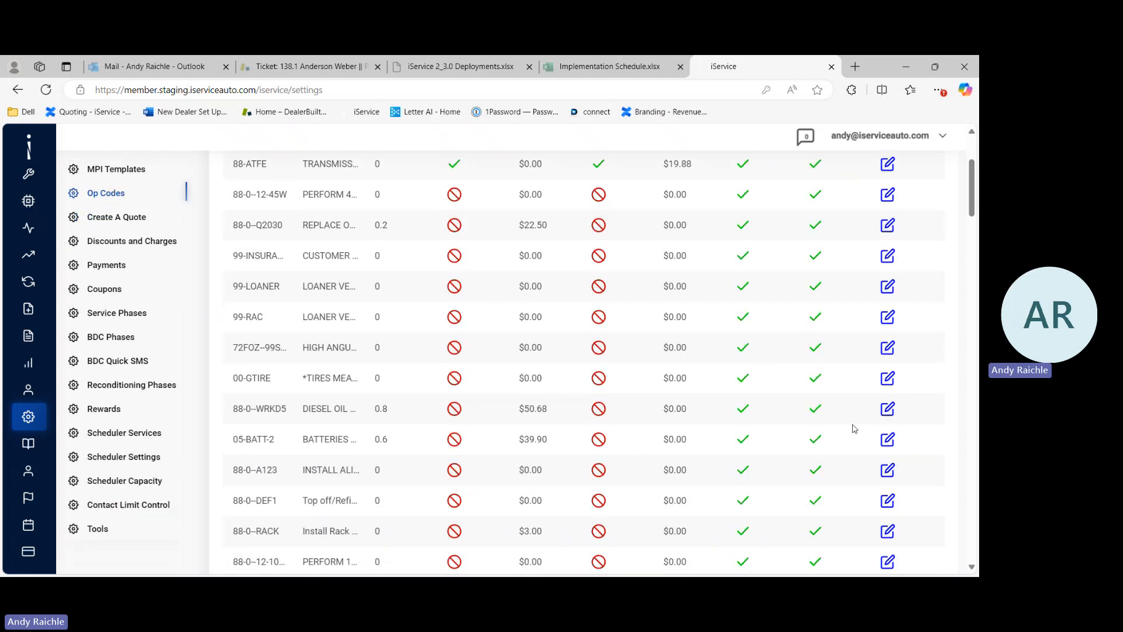
left_click(888, 409)
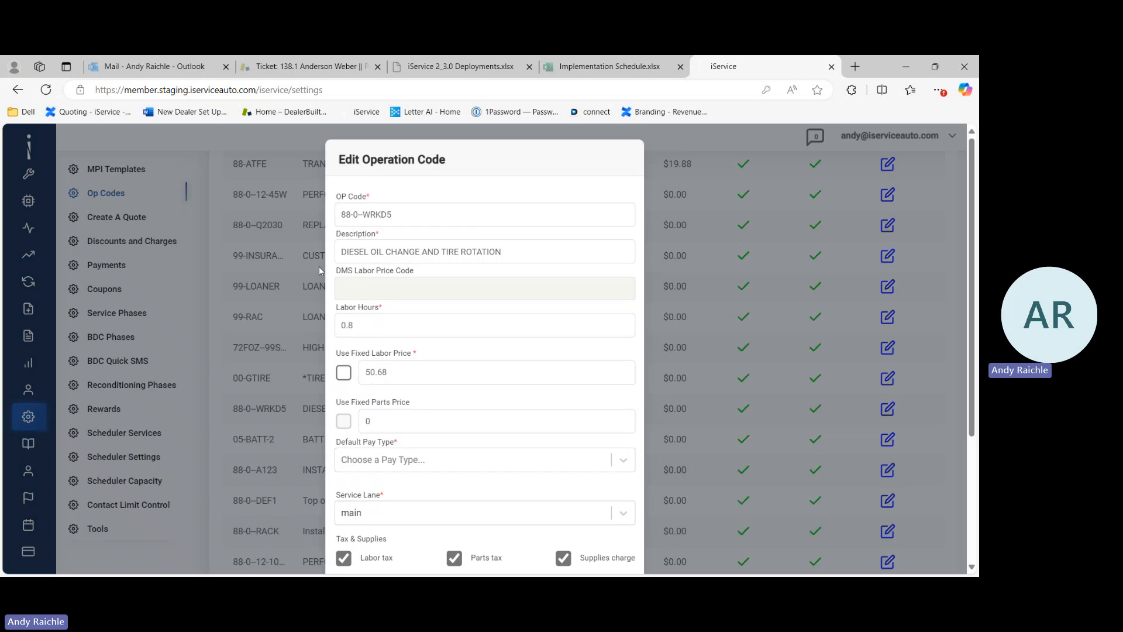
left_click(343, 372)
scroll(468, 409, "down", 3)
left_click(602, 536)
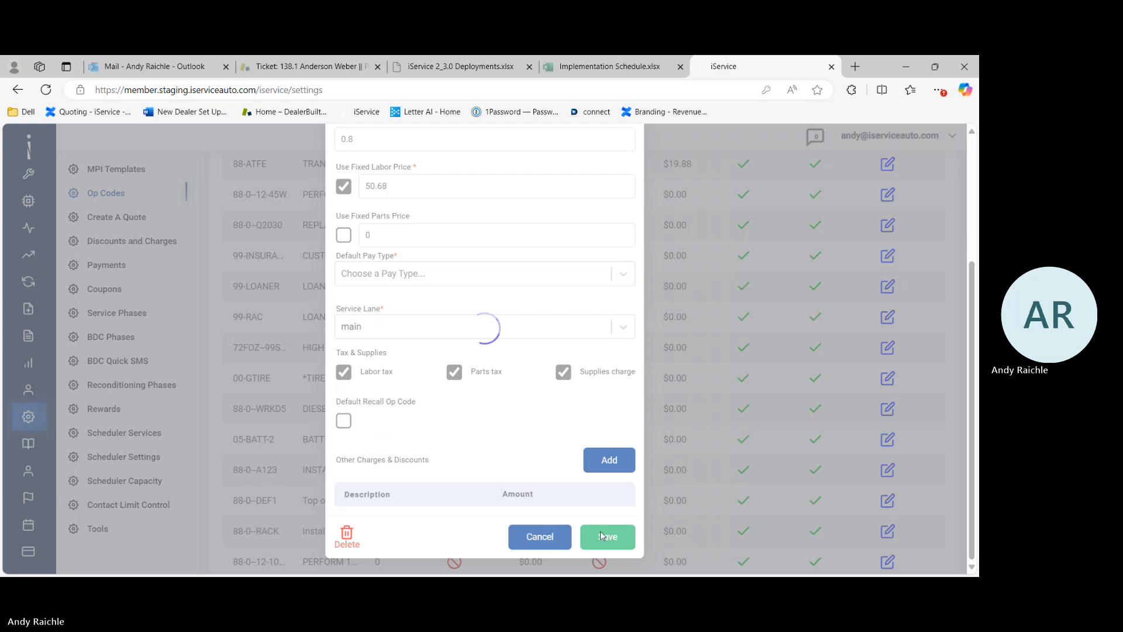
Step: Open the MISC op code to review its pricing, lane and other charges, then cancel the edit
scroll(761, 509, "up", 3)
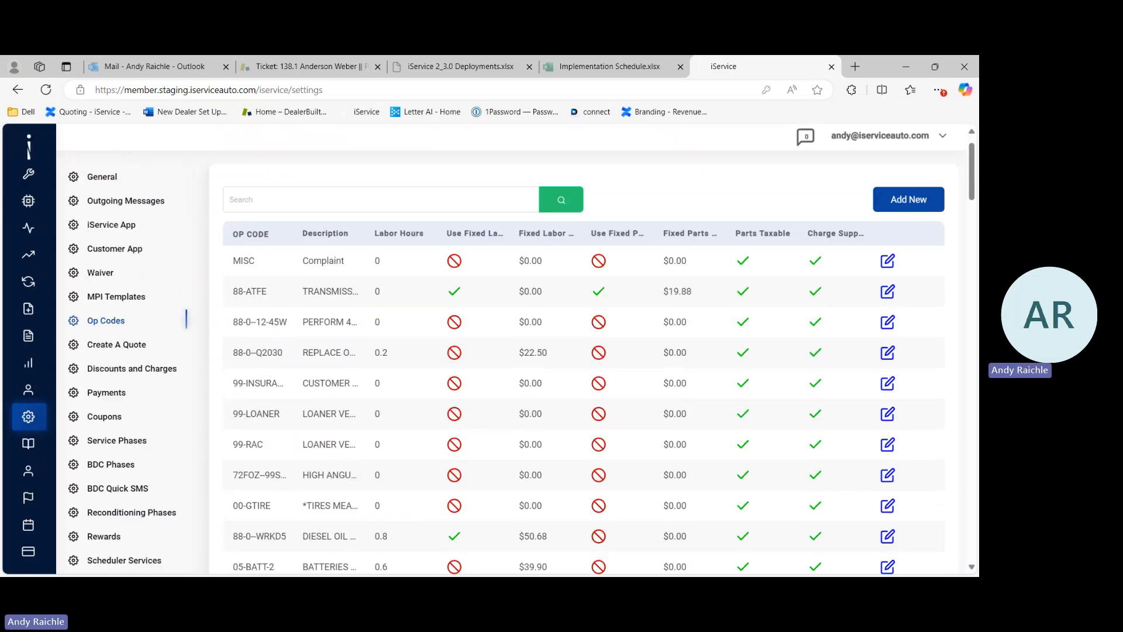
left_click(888, 261)
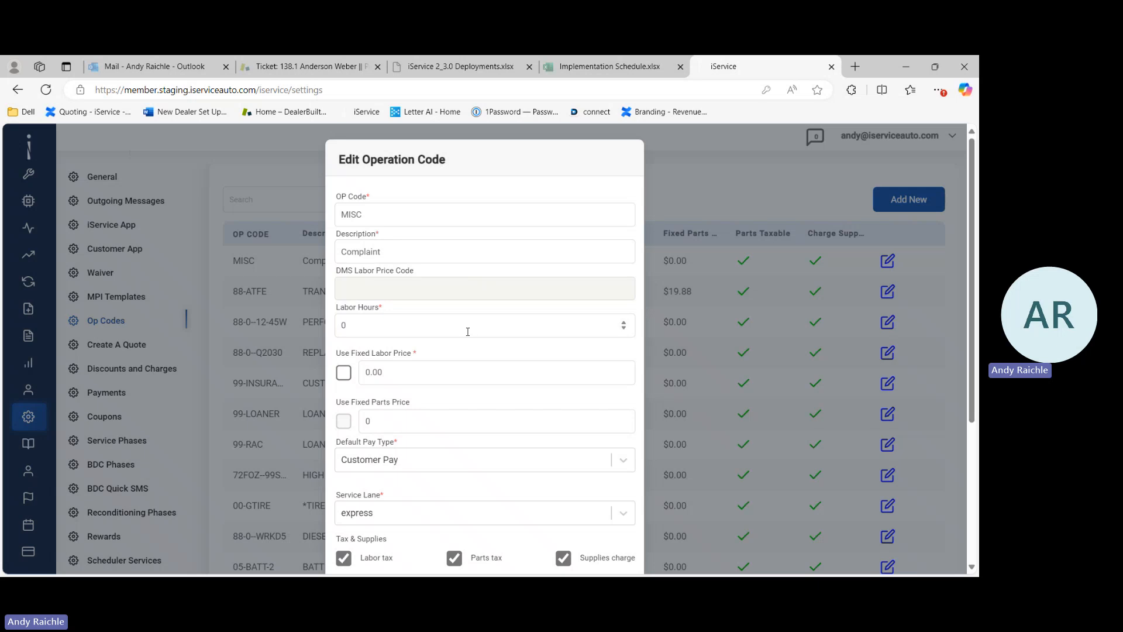
scroll(468, 332, "down", 3)
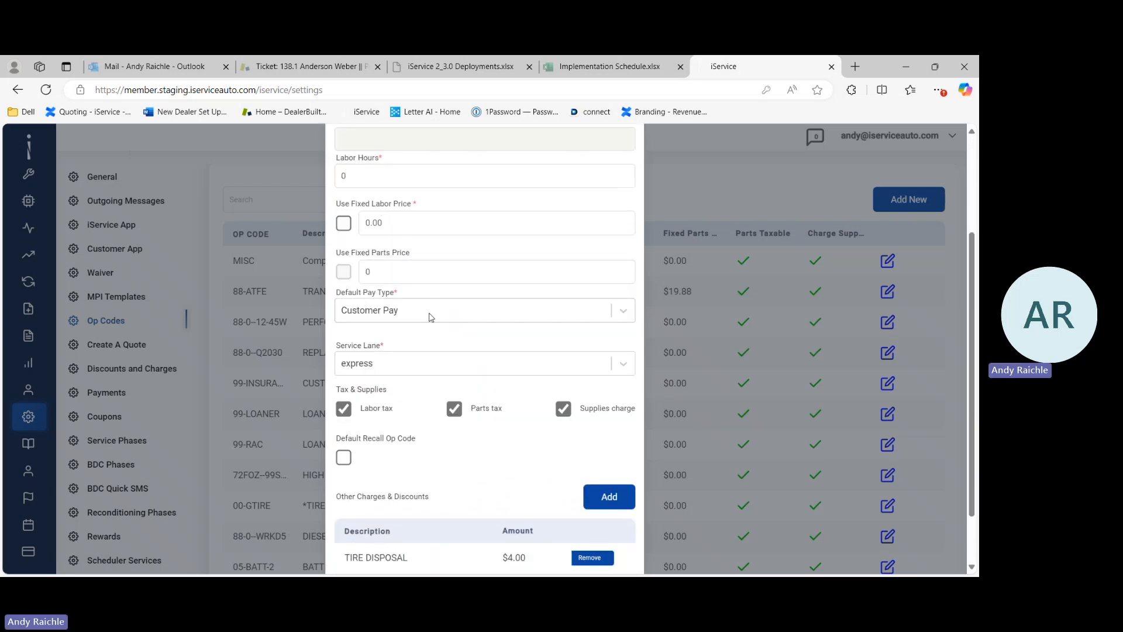
scroll(431, 317, "down", 1)
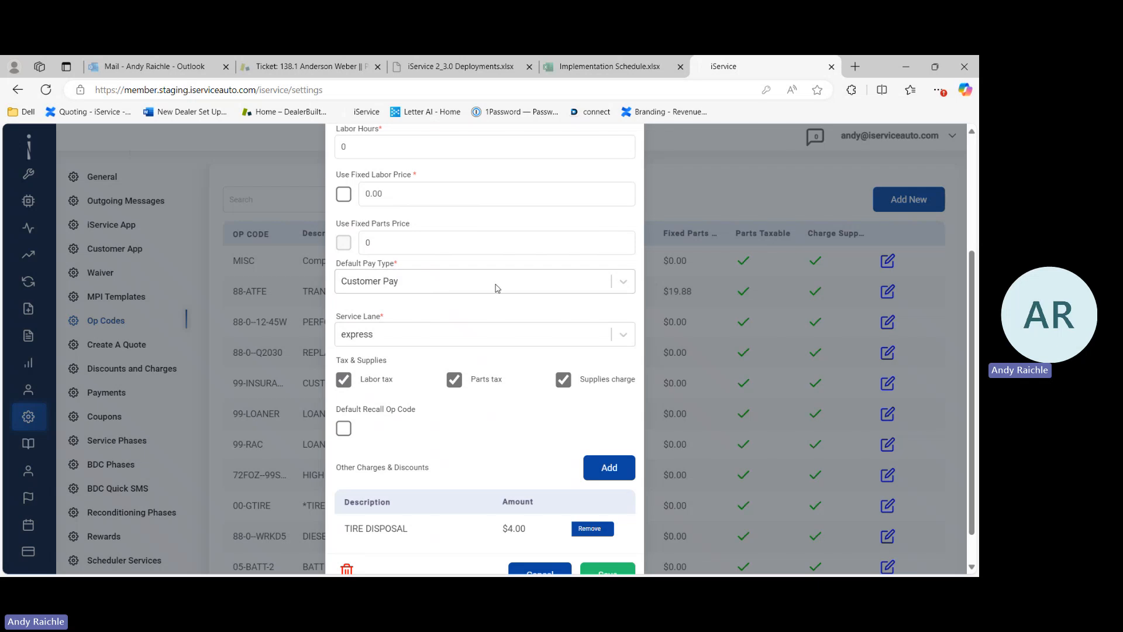
scroll(497, 288, "down", 1)
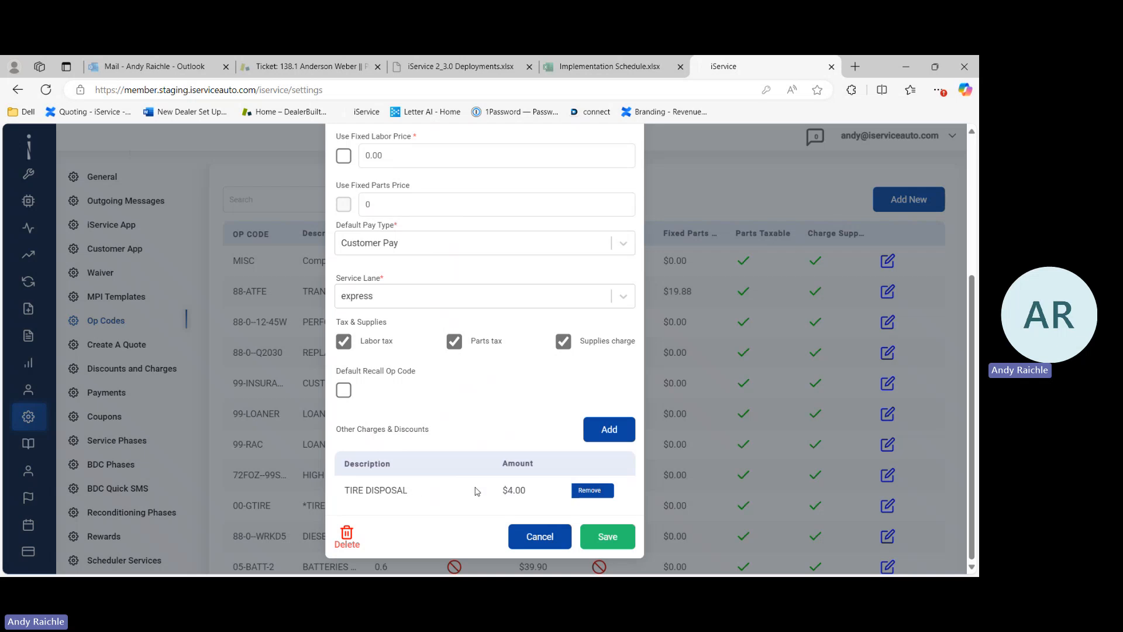
scroll(463, 476, "up", 4)
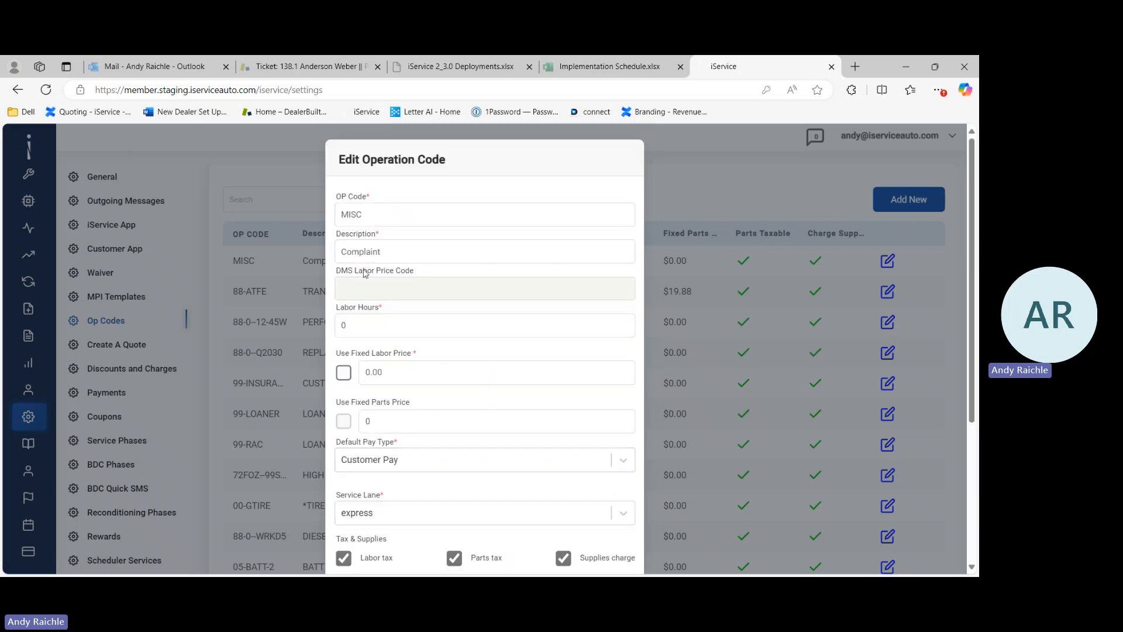
scroll(447, 362, "down", 4)
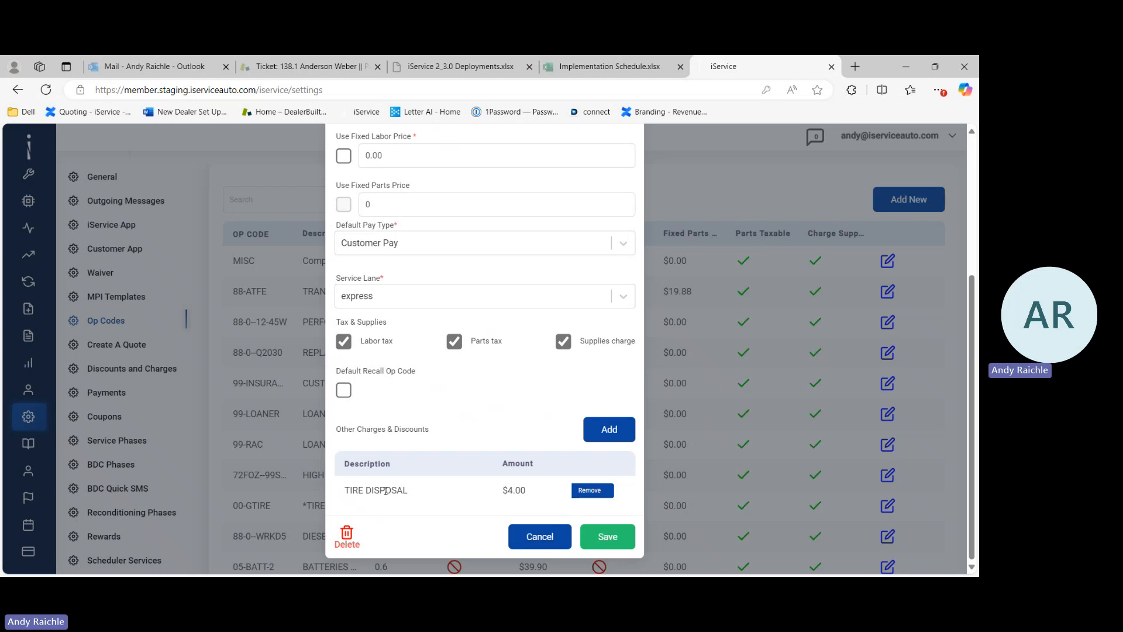
left_click(540, 537)
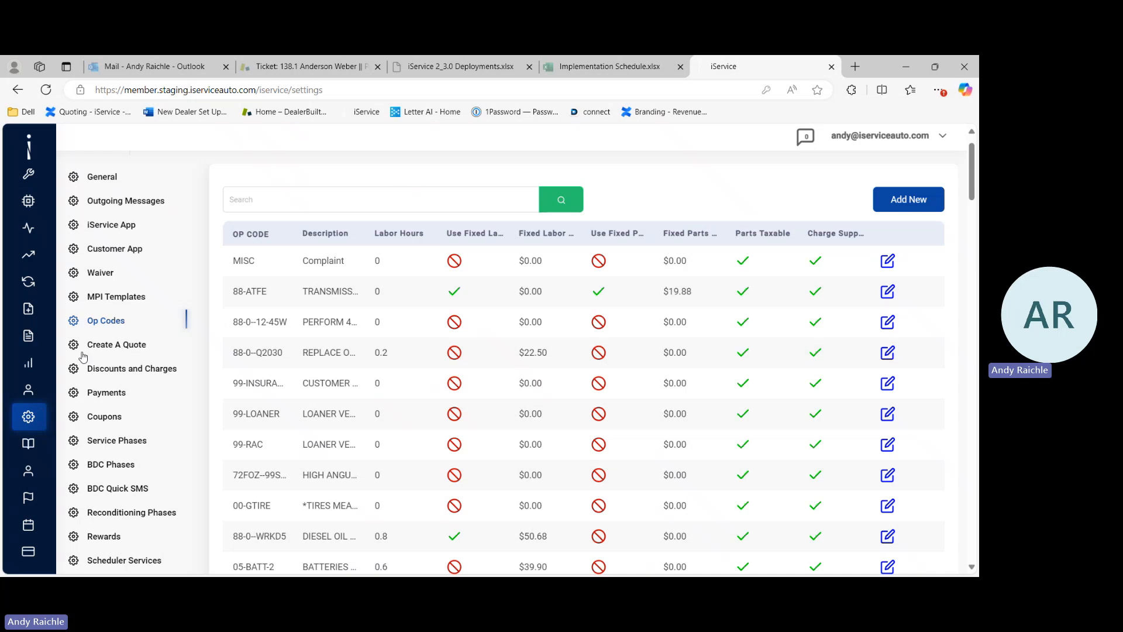
Step: Open the Create A Quote settings and view the quote pricing labor matrix, then close it
left_click(130, 348)
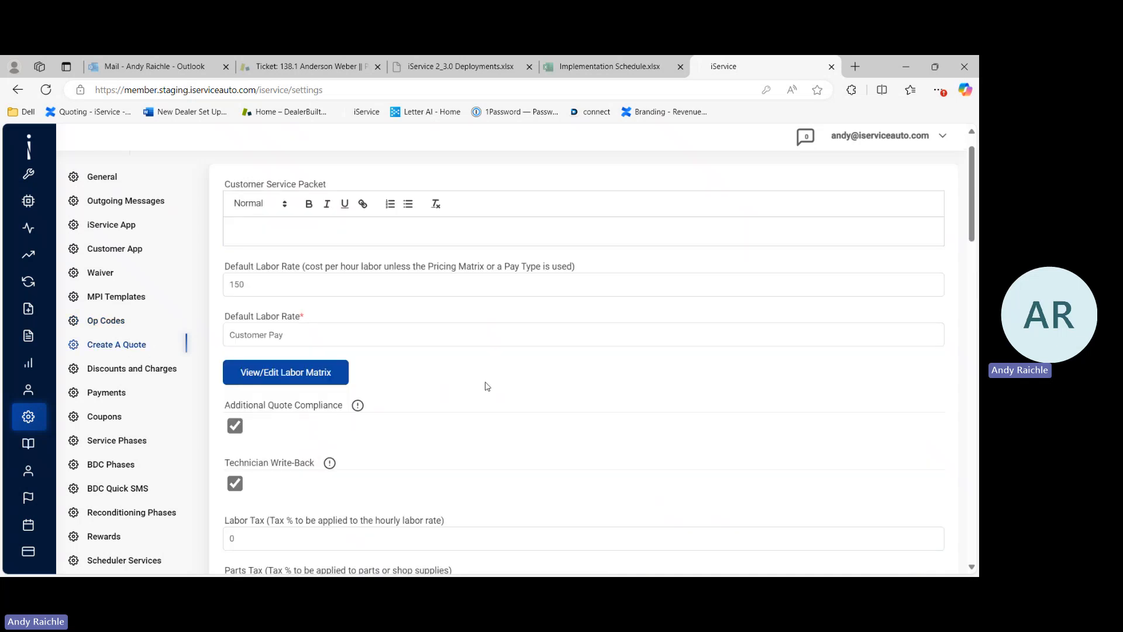
scroll(603, 414, "down", 1)
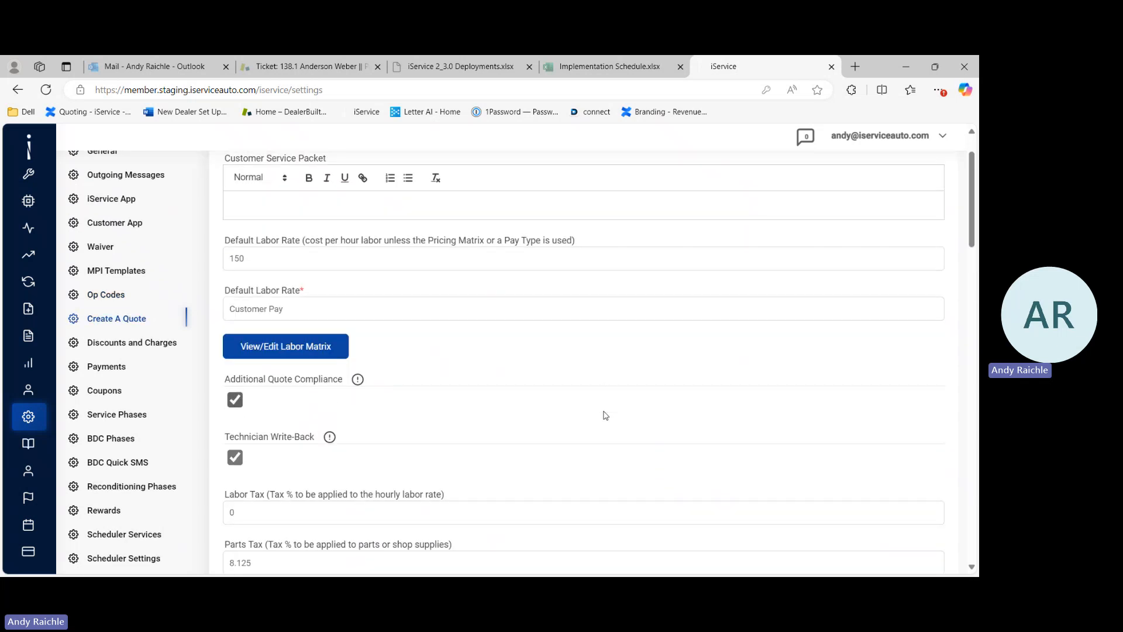
left_click(404, 228)
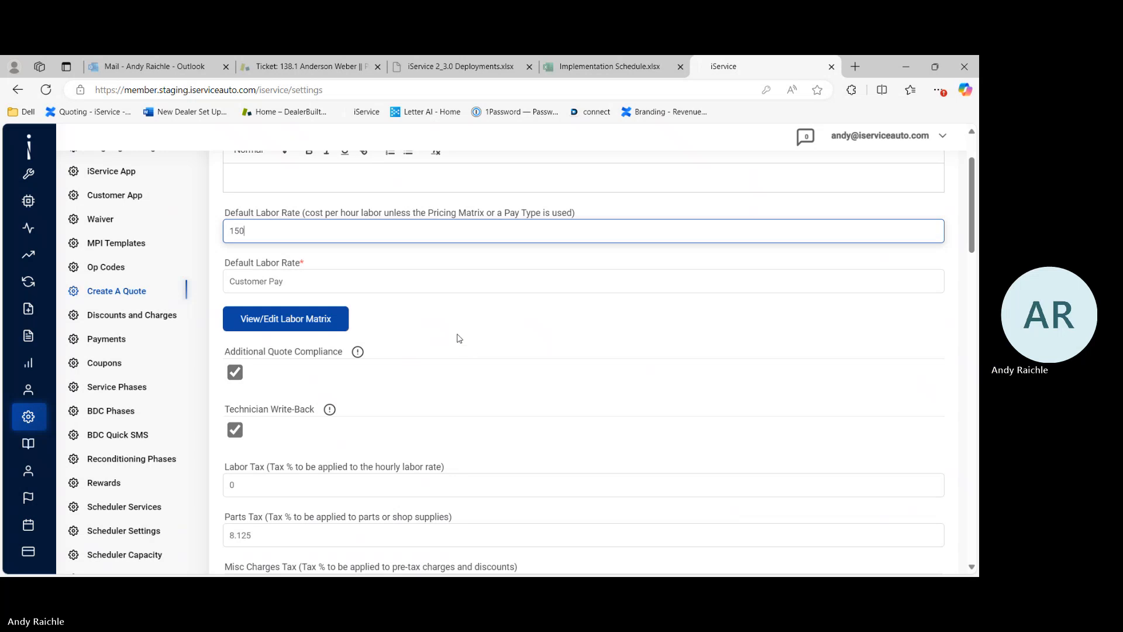
left_click(281, 320)
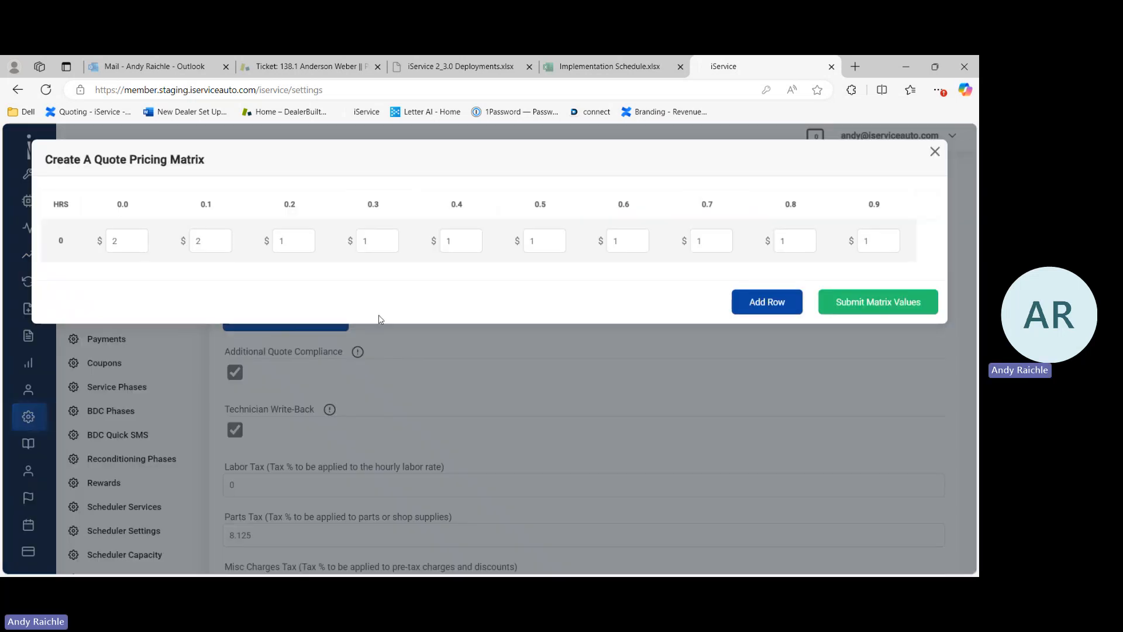
left_click(935, 152)
Step: Open the Customer Pay pay type's labor matrix to review it, then close it and cancel the edit
scroll(479, 318, "down", 1)
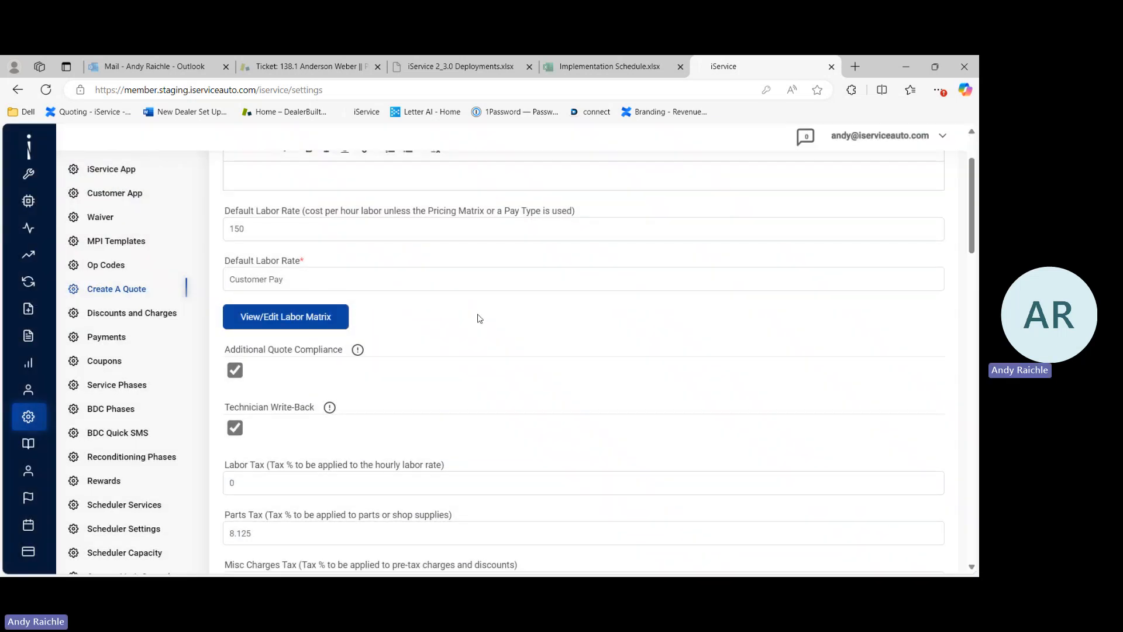
scroll(479, 318, "down", 1)
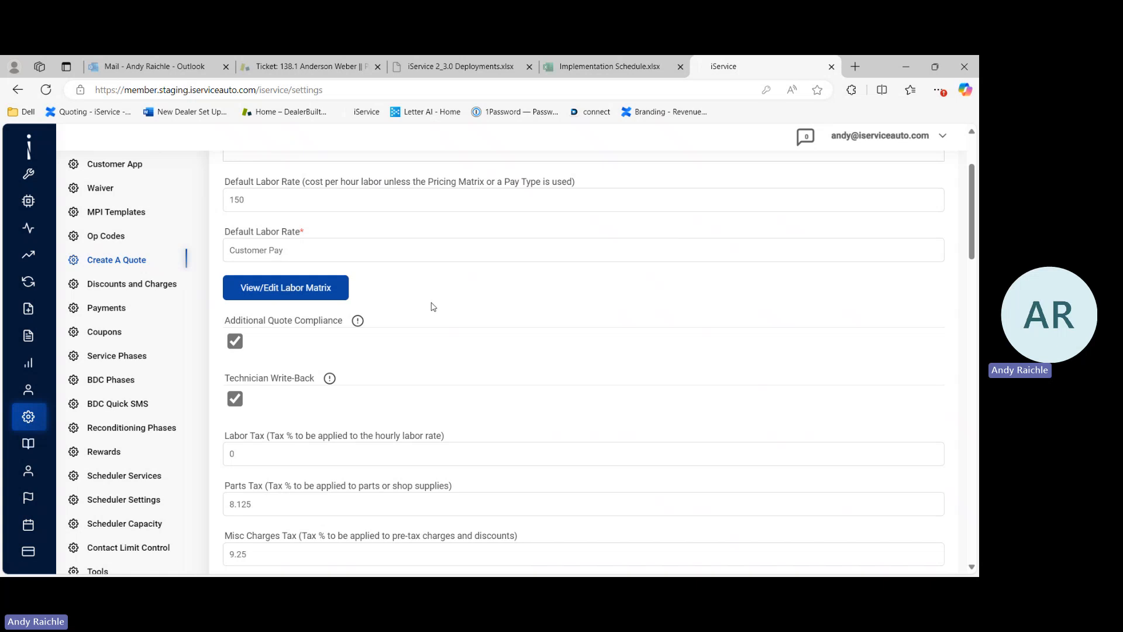
scroll(433, 306, "down", 10)
scroll(433, 307, "down", 10)
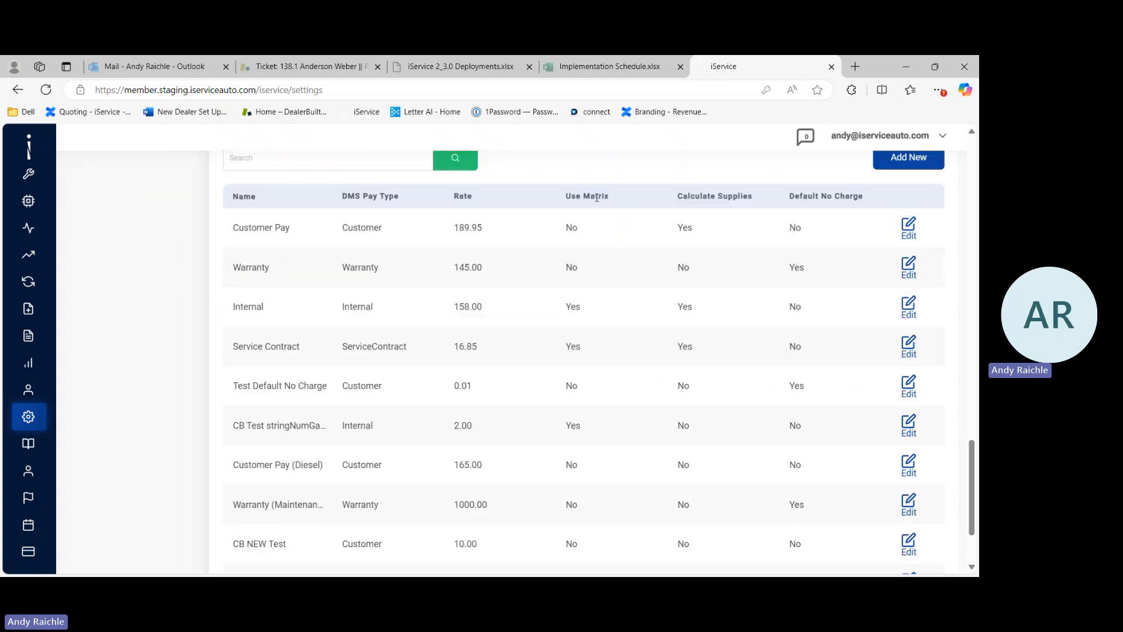
left_click(912, 229)
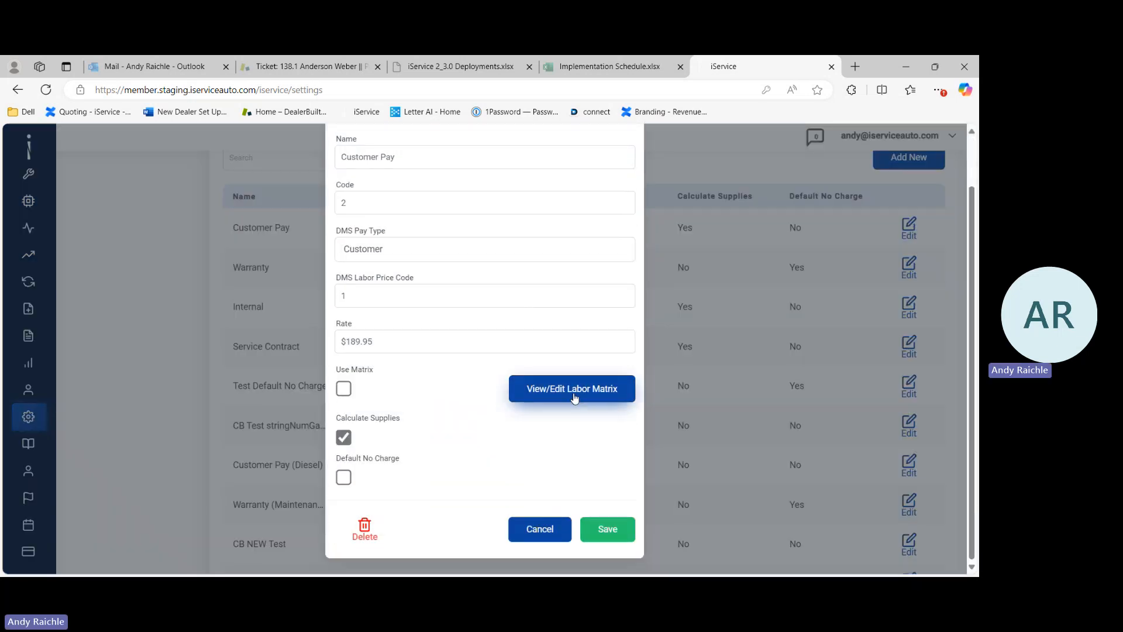
left_click(574, 396)
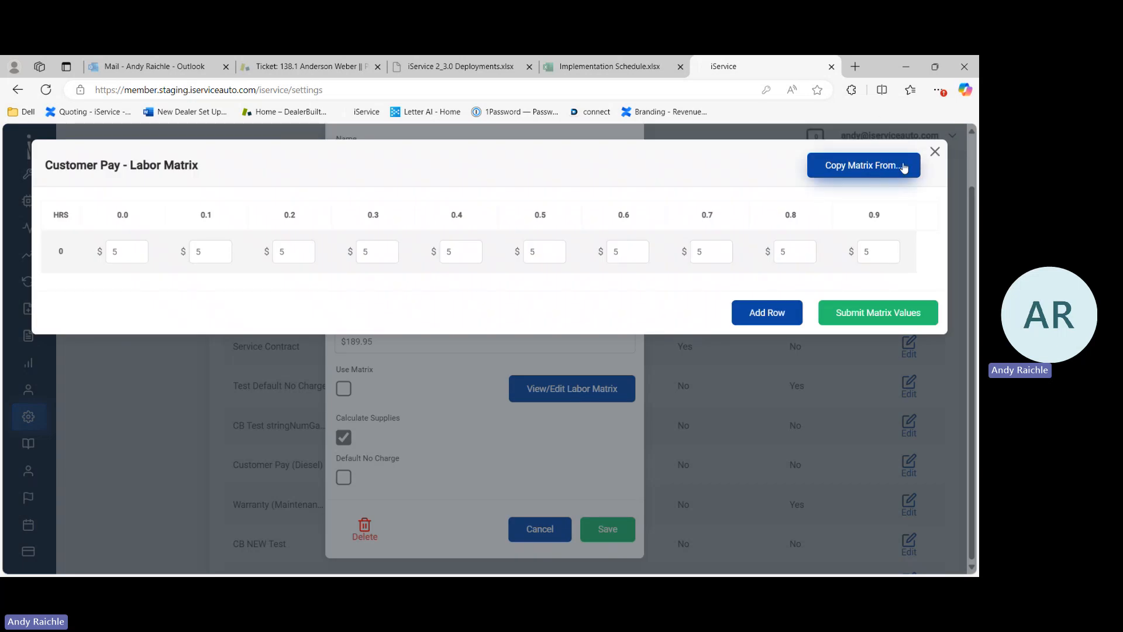
left_click(936, 152)
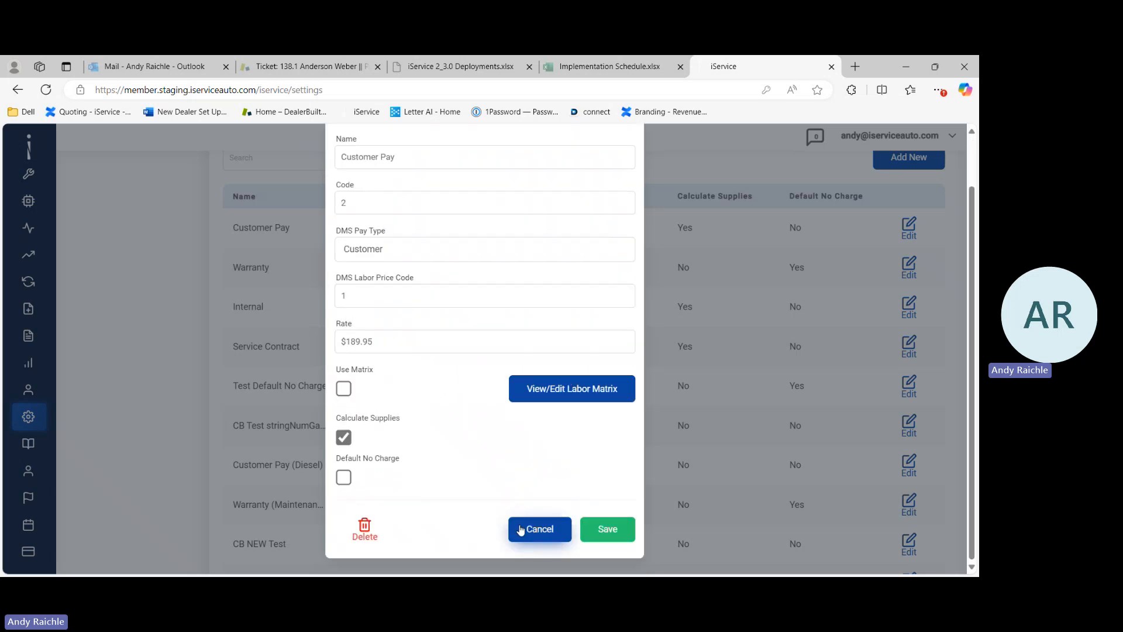
left_click(539, 530)
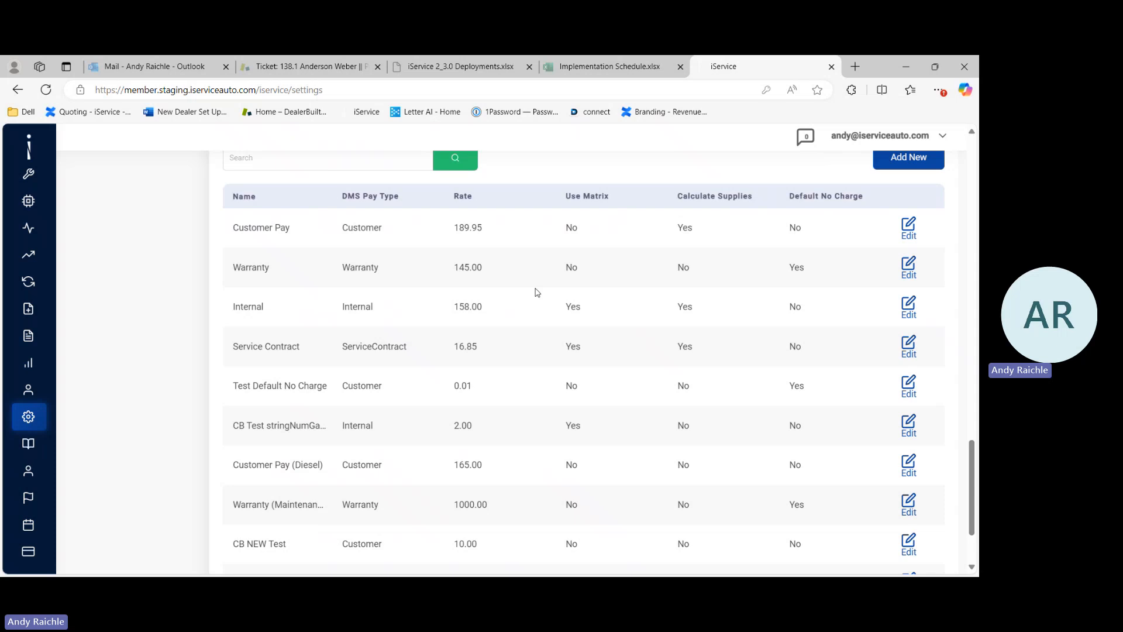
scroll(537, 292, "up", 15)
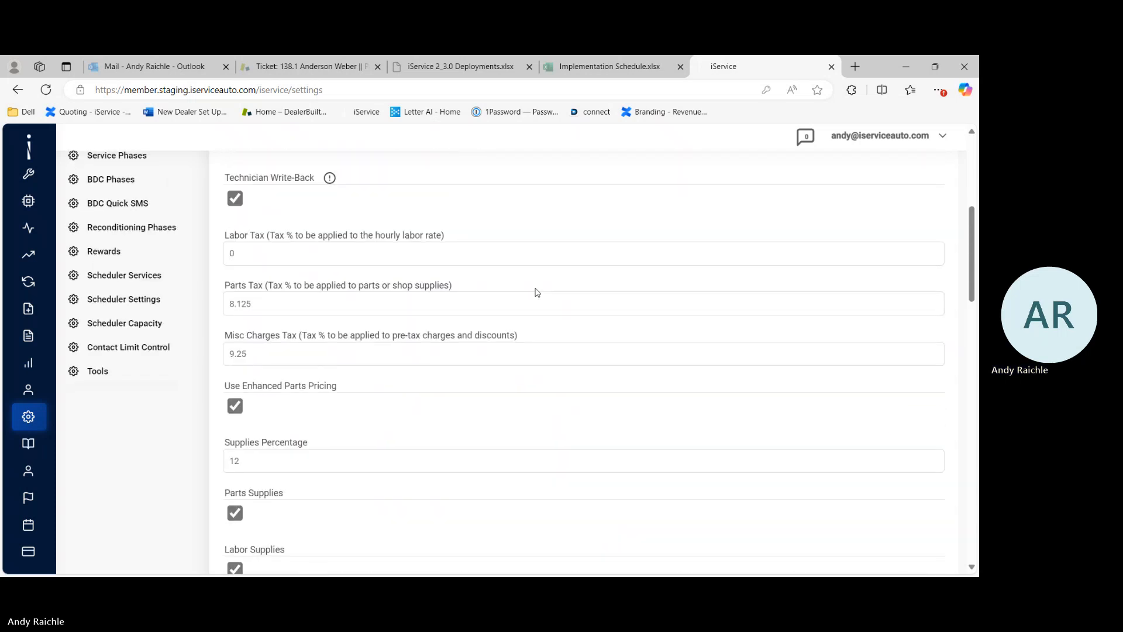
scroll(537, 292, "up", 4)
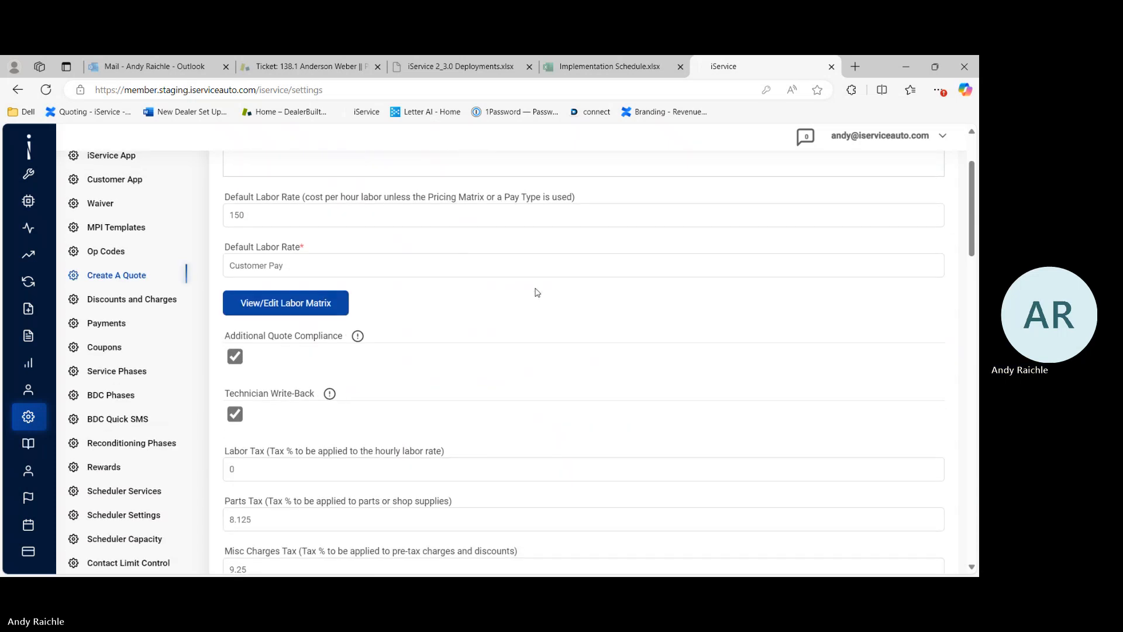
Step: Scroll through the Create A Quote settings to review the tax rates and shop supplies options
scroll(537, 292, "down", 2)
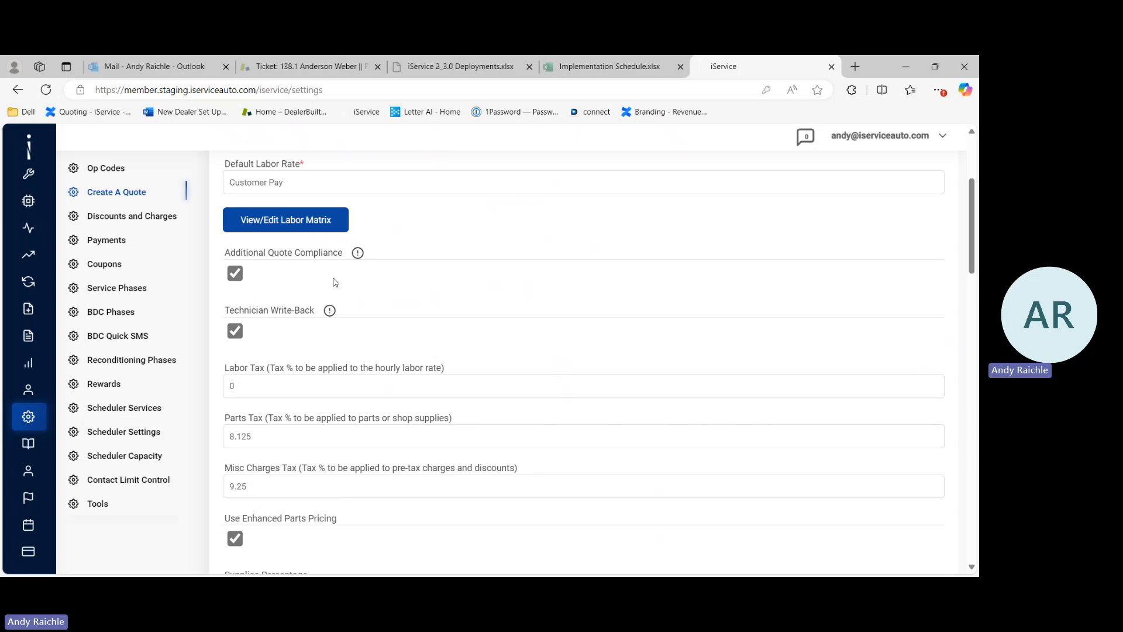
scroll(316, 280, "down", 1)
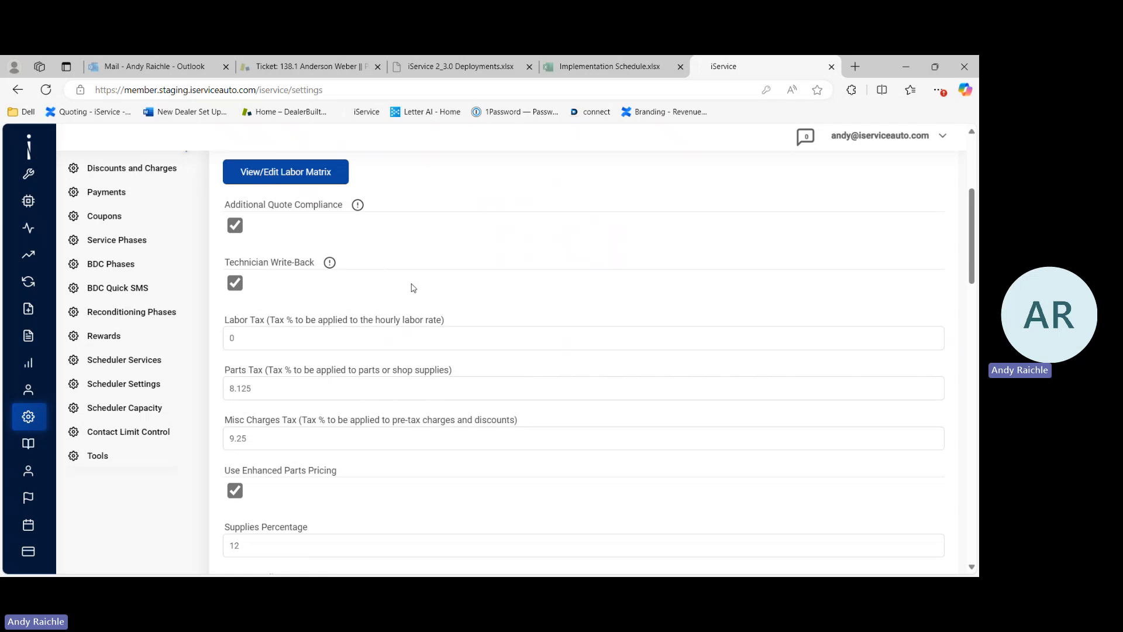
scroll(414, 288, "down", 1)
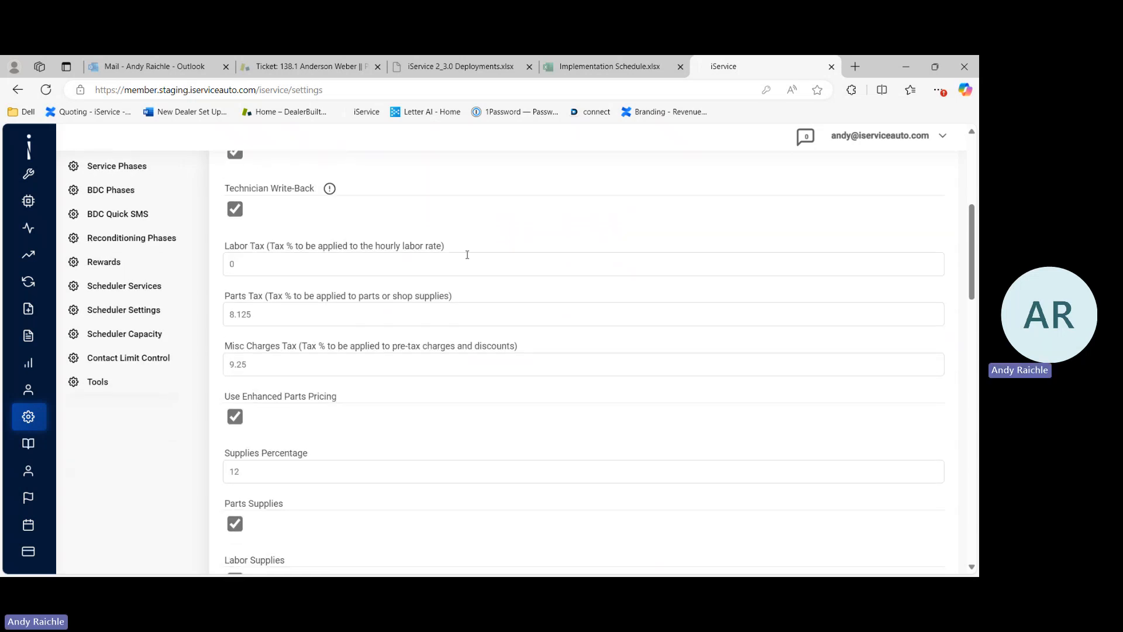
scroll(513, 294, "down", 1)
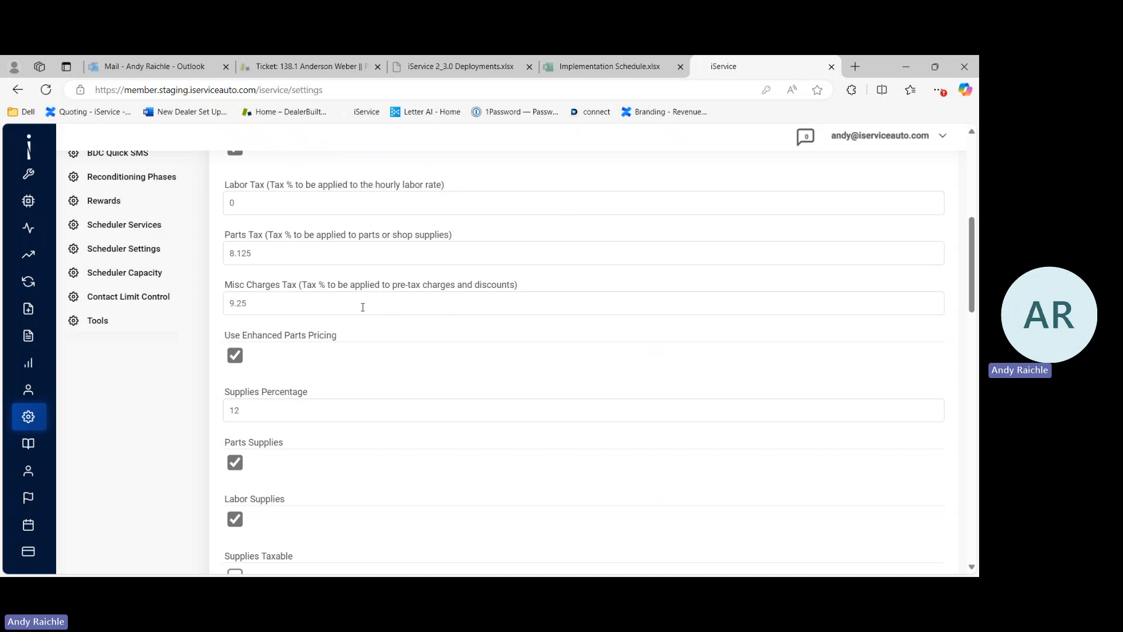
scroll(406, 352, "down", 1)
scroll(406, 353, "up", 1)
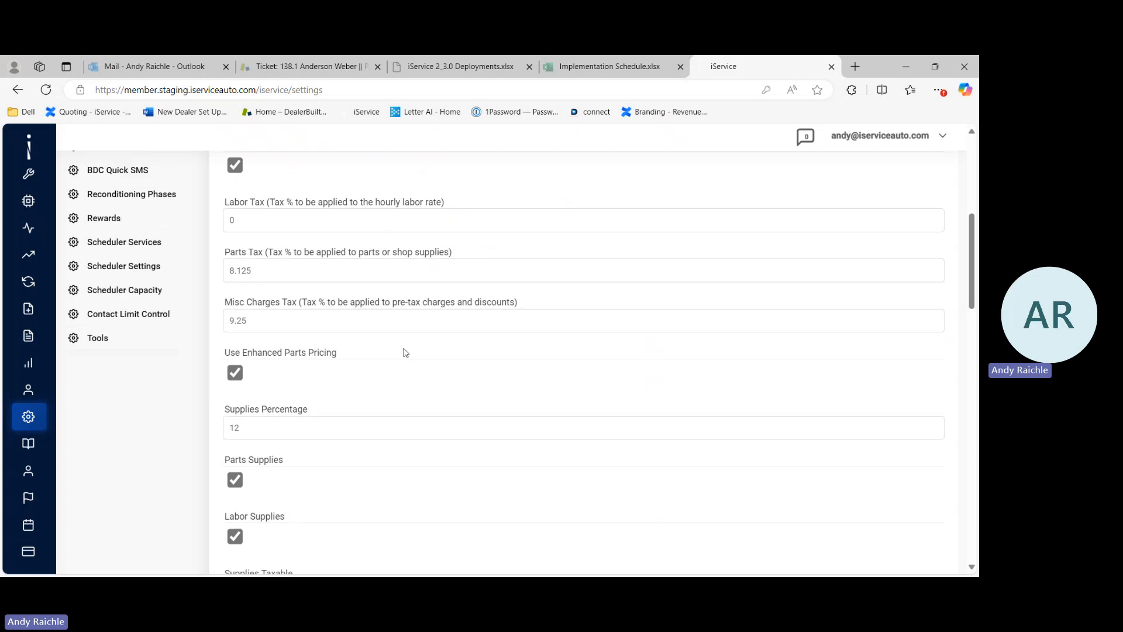
scroll(406, 353, "down", 1)
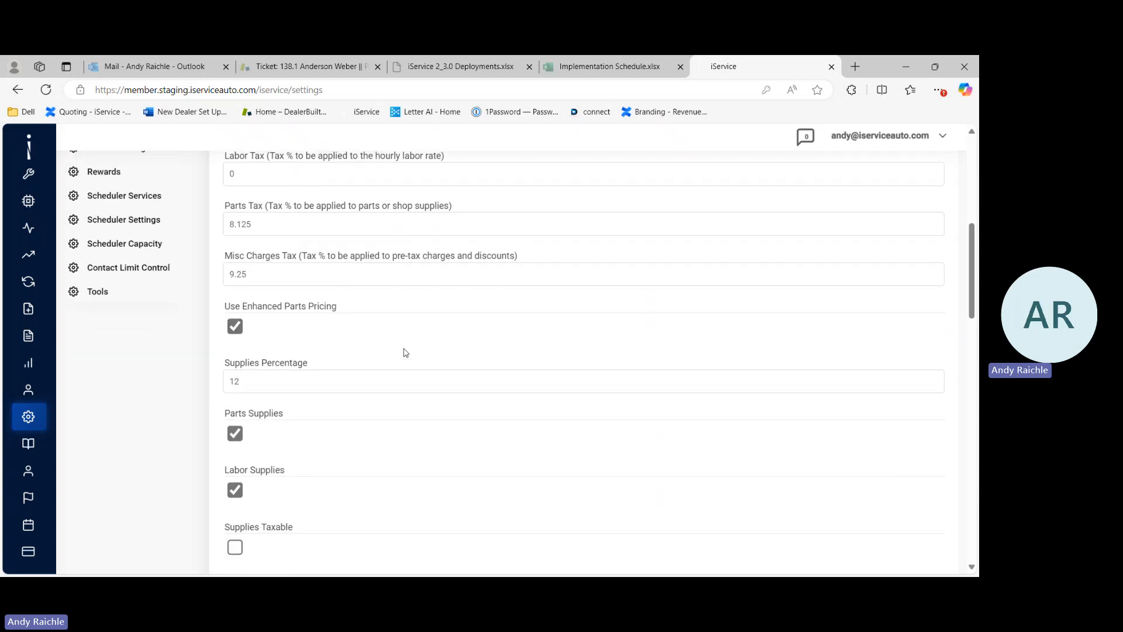
scroll(406, 352, "down", 2)
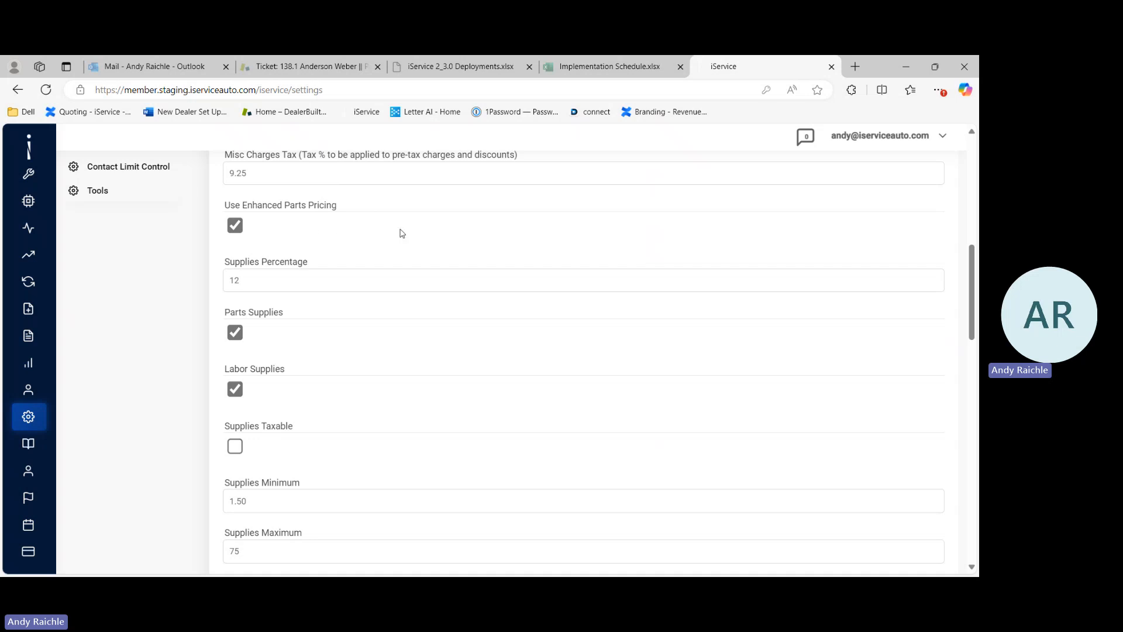
scroll(421, 229, "up", 1)
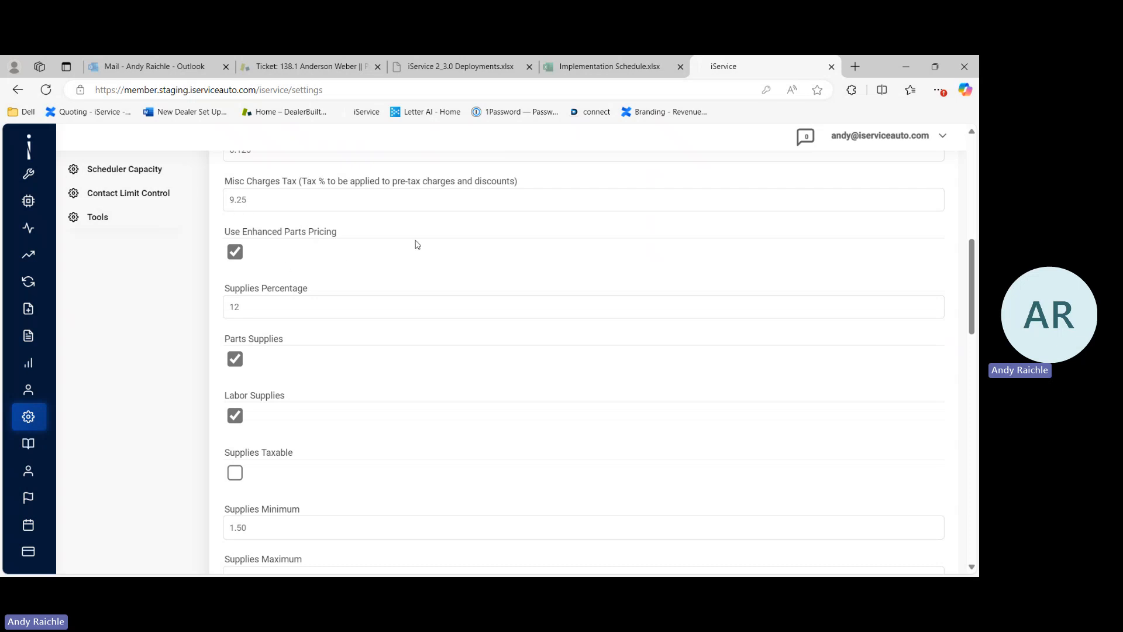
scroll(416, 243, "down", 2)
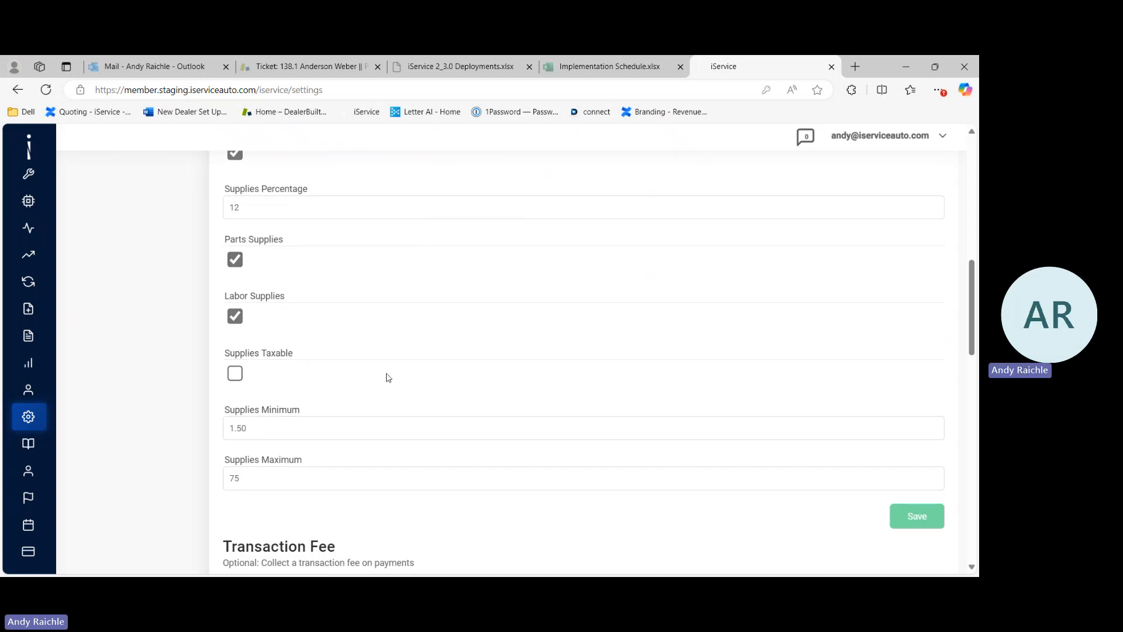
scroll(388, 378, "down", 1)
scroll(388, 377, "down", 1)
scroll(409, 423, "up", 1)
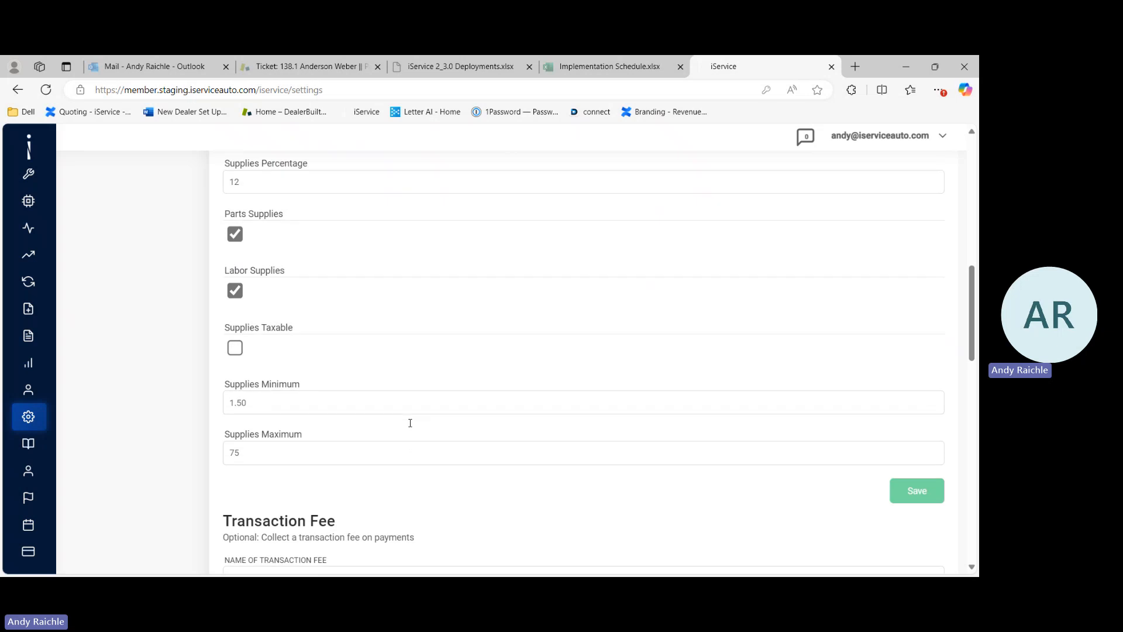
scroll(410, 423, "down", 6)
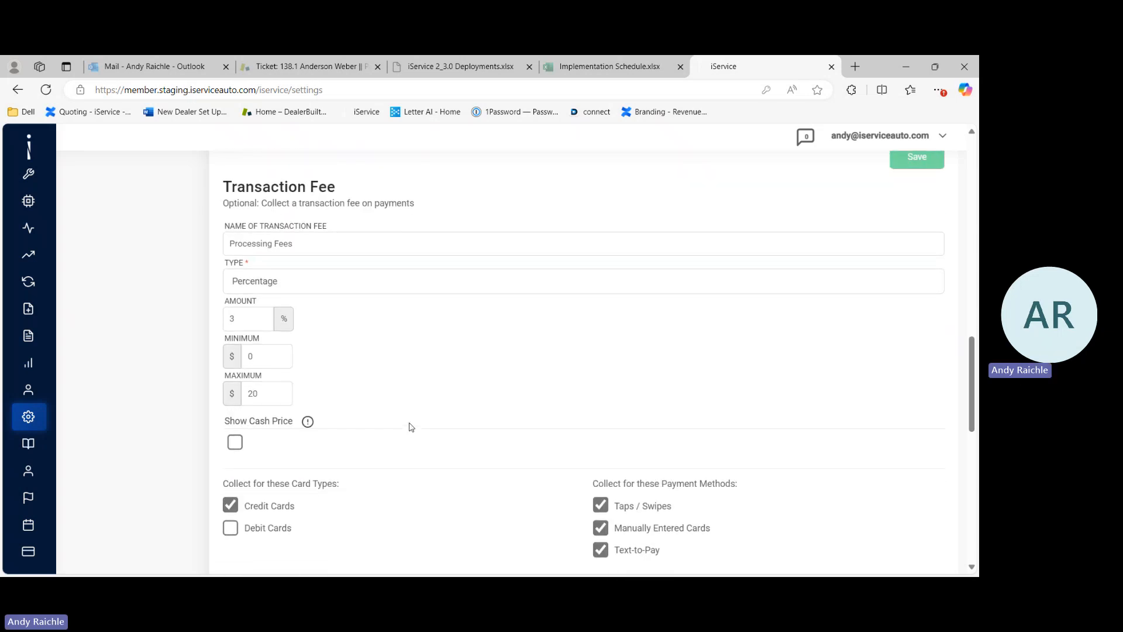
Step: Review the transaction fee type options, card types and payment methods, then the list of pay types
left_click(358, 284)
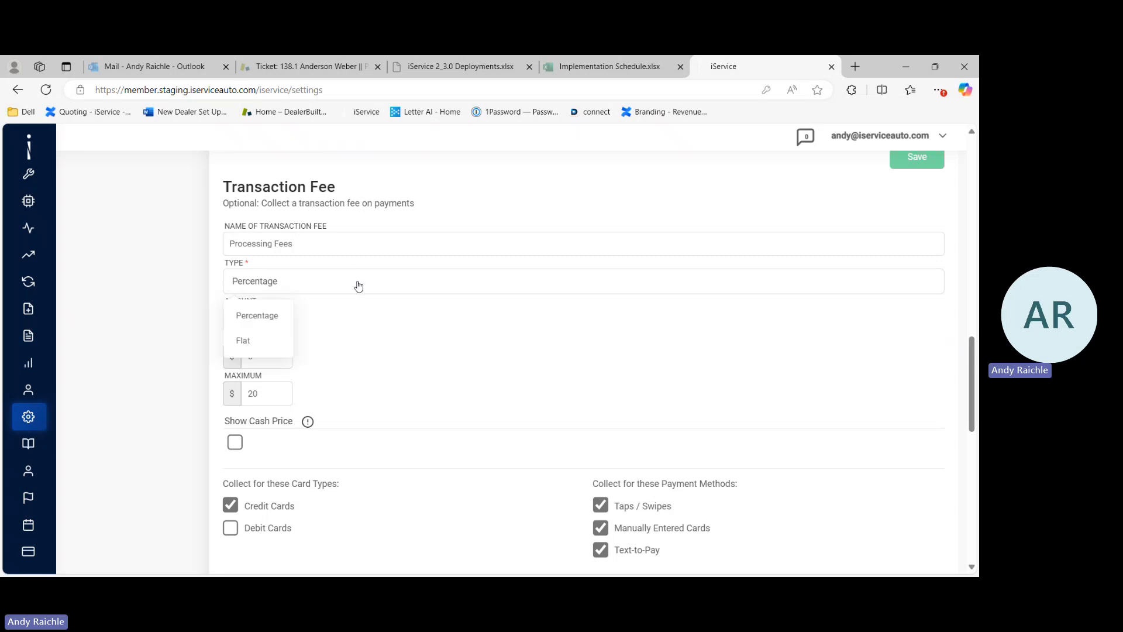
left_click(380, 330)
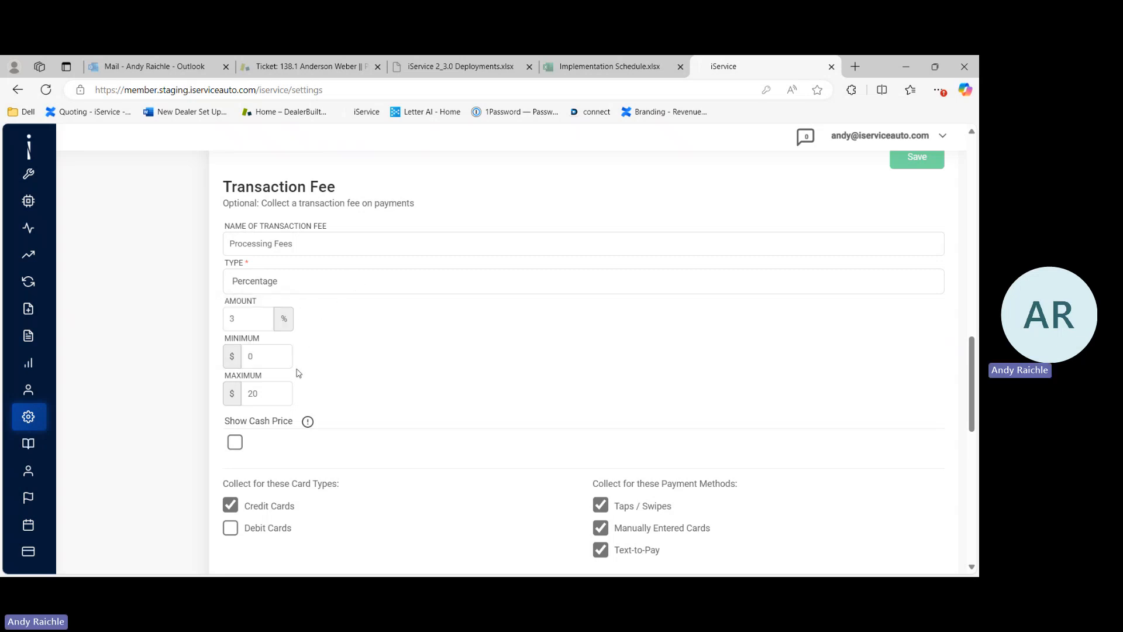
scroll(409, 360, "down", 3)
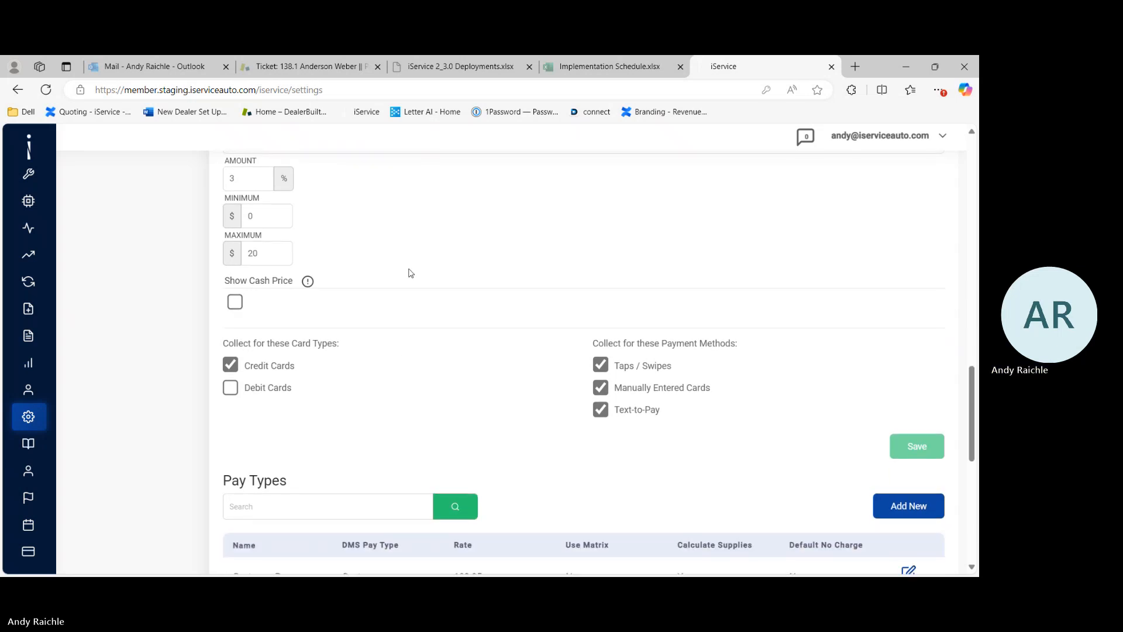
scroll(410, 273, "down", 1)
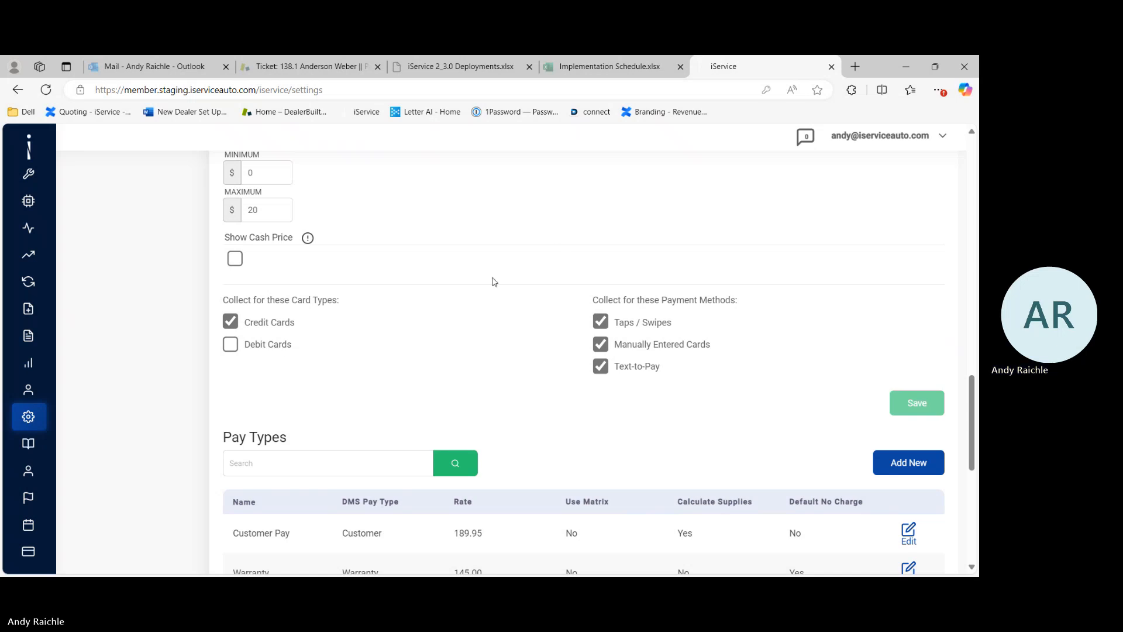
scroll(468, 278, "down", 5)
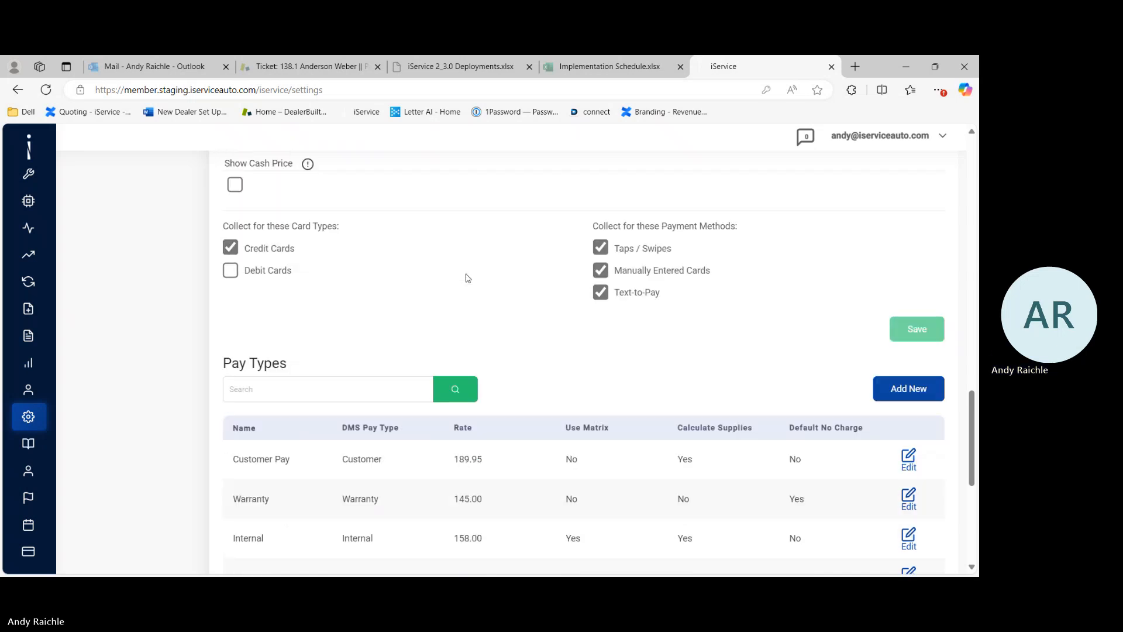
scroll(467, 276, "down", 1)
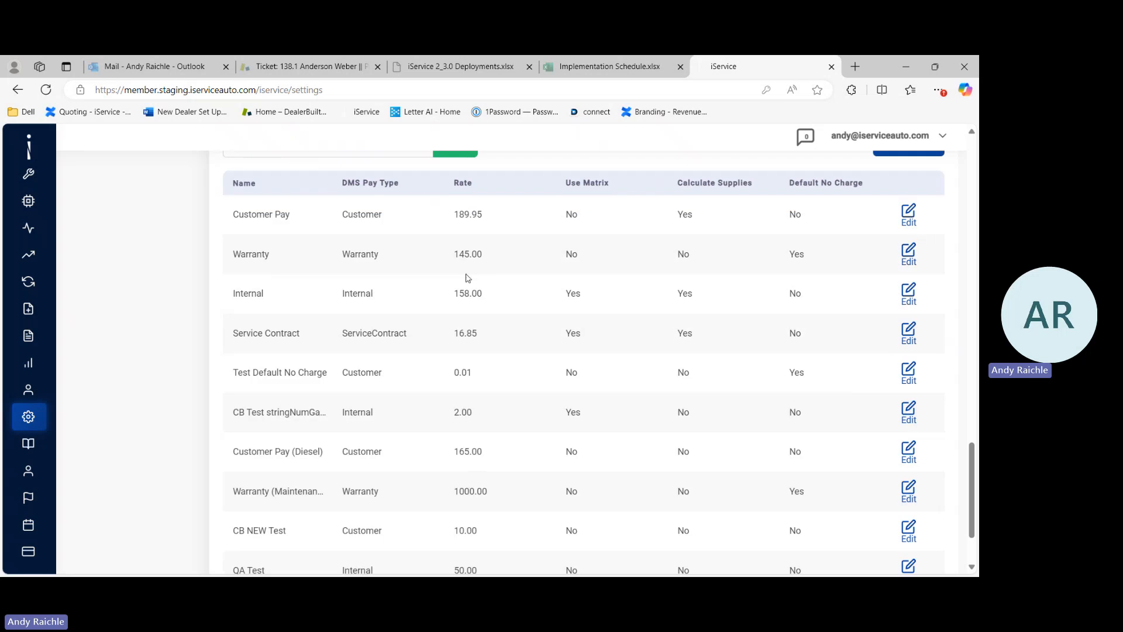
scroll(579, 379, "up", 1)
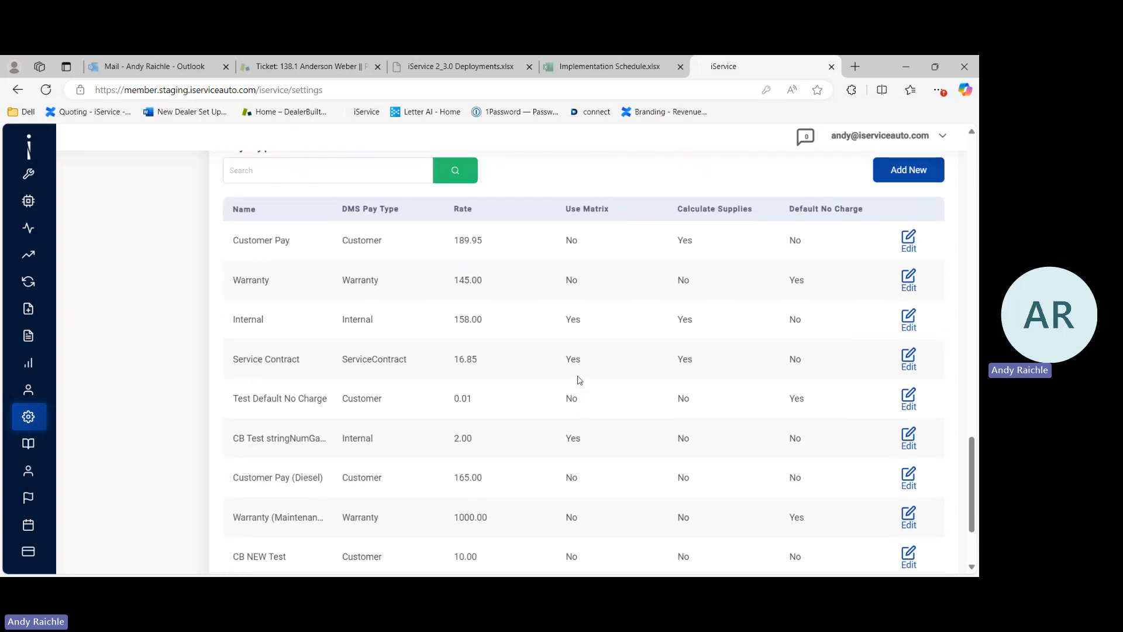
scroll(579, 380, "down", 1)
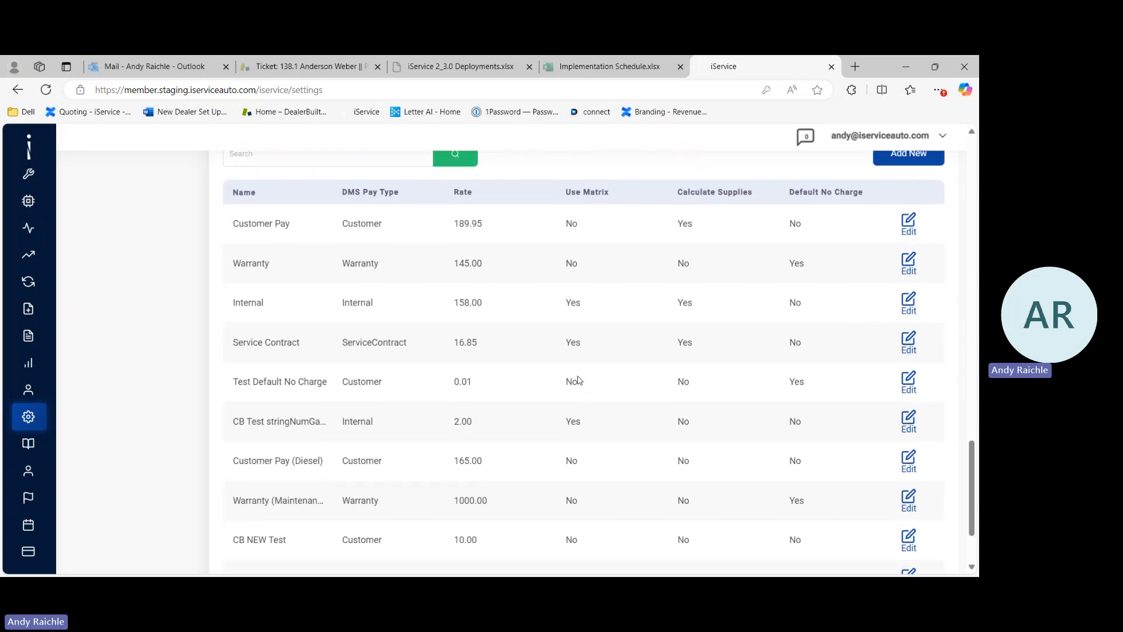
scroll(579, 380, "down", 2)
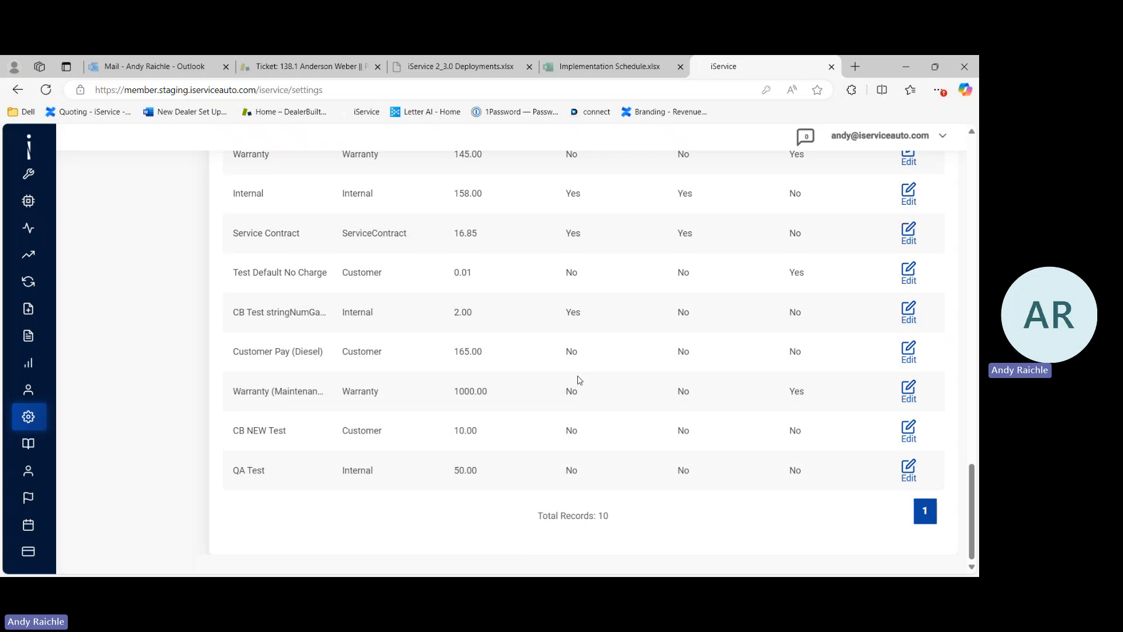
scroll(580, 380, "up", 3)
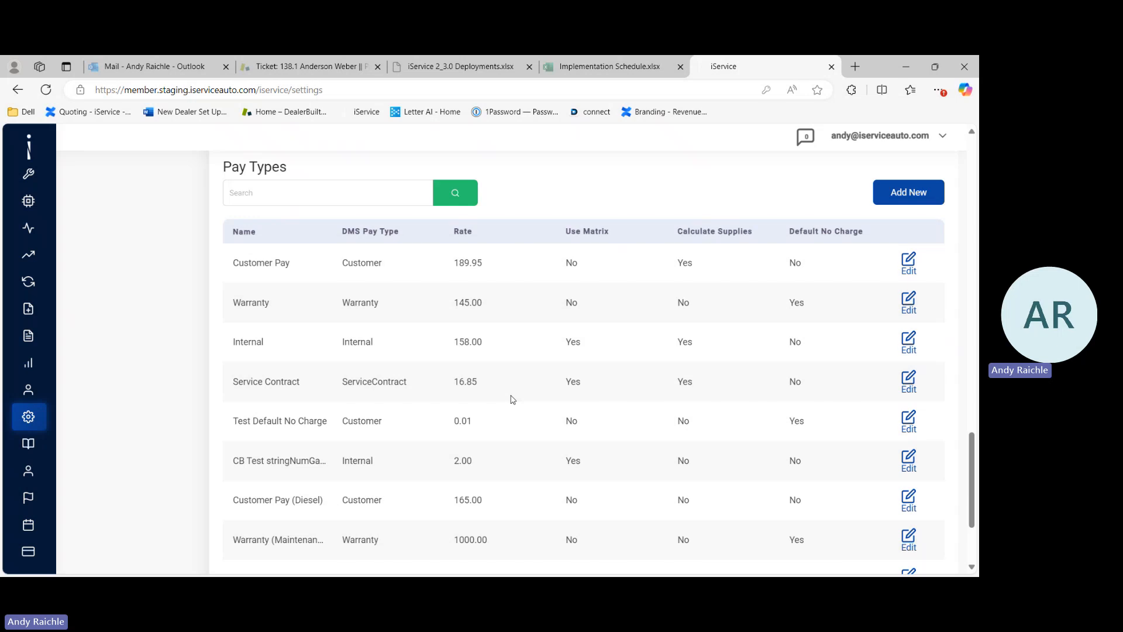
scroll(513, 399, "down", 1)
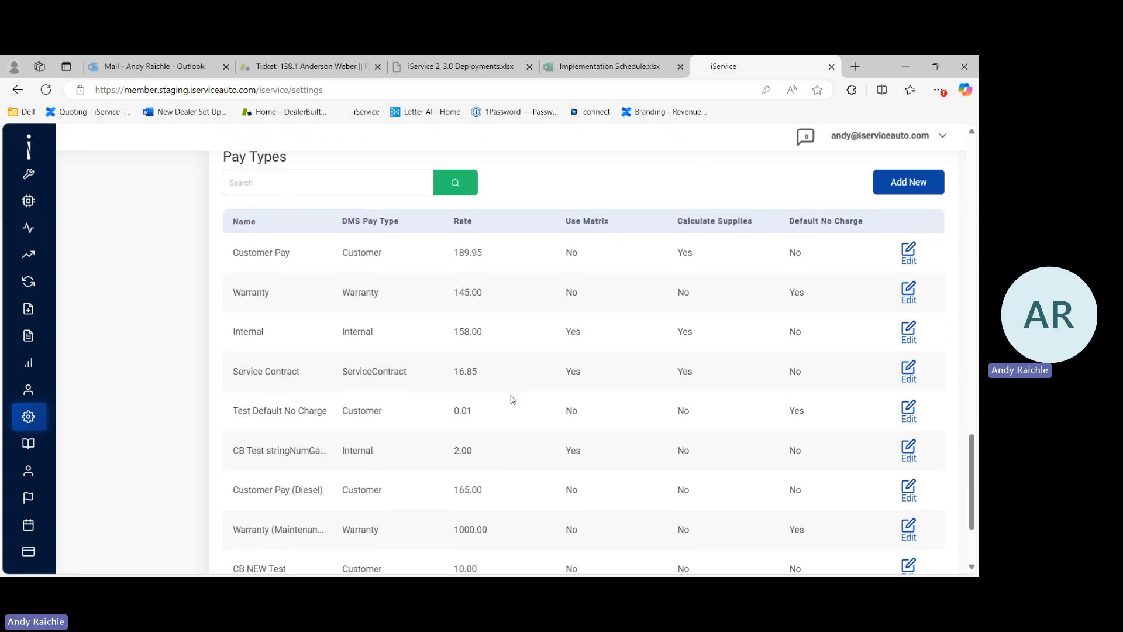
Step: Open the Service Contract pay type to review its settings, then cancel the edit
left_click(906, 373)
scroll(644, 295, "down", 1)
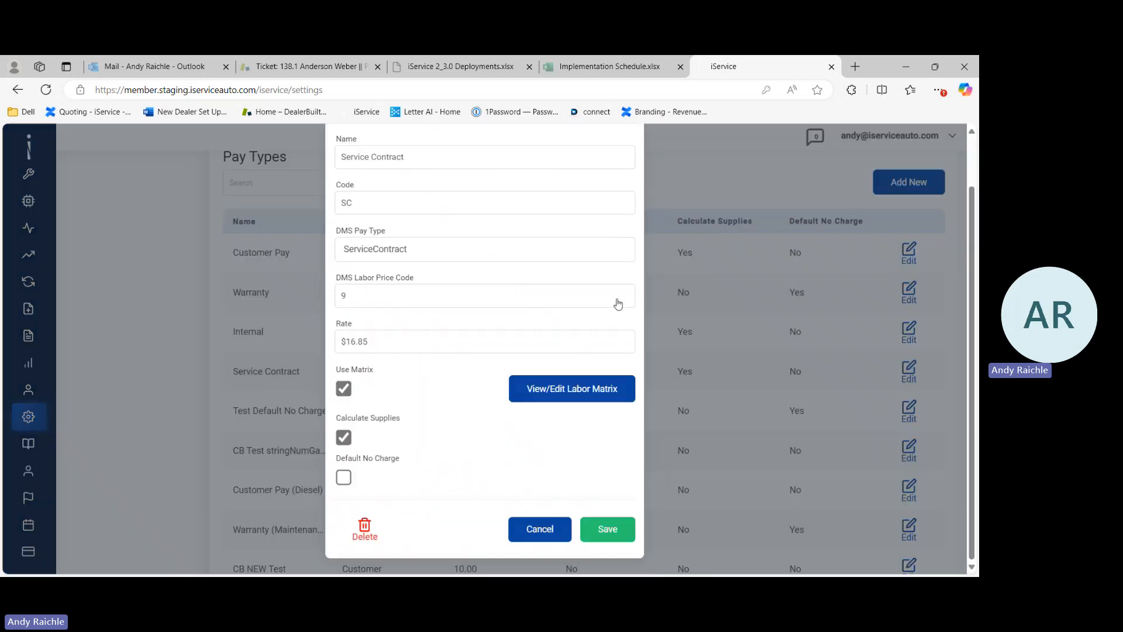
left_click(546, 527)
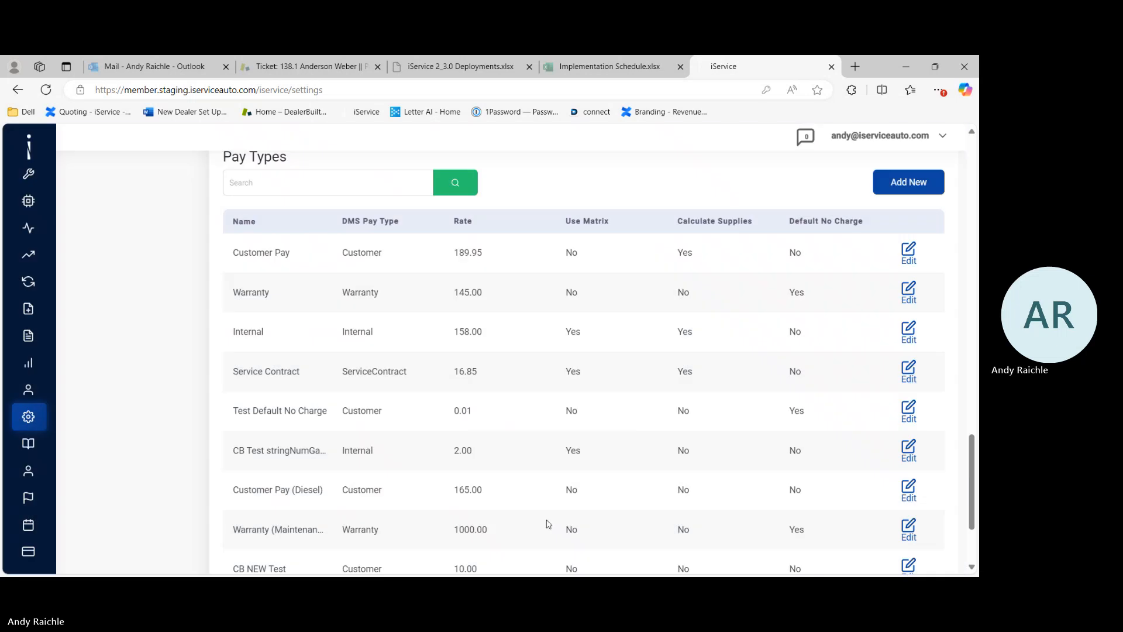
Step: Open the Discounts and Charges settings and review the list of discounts
scroll(462, 406, "down", 2)
scroll(462, 407, "up", 6)
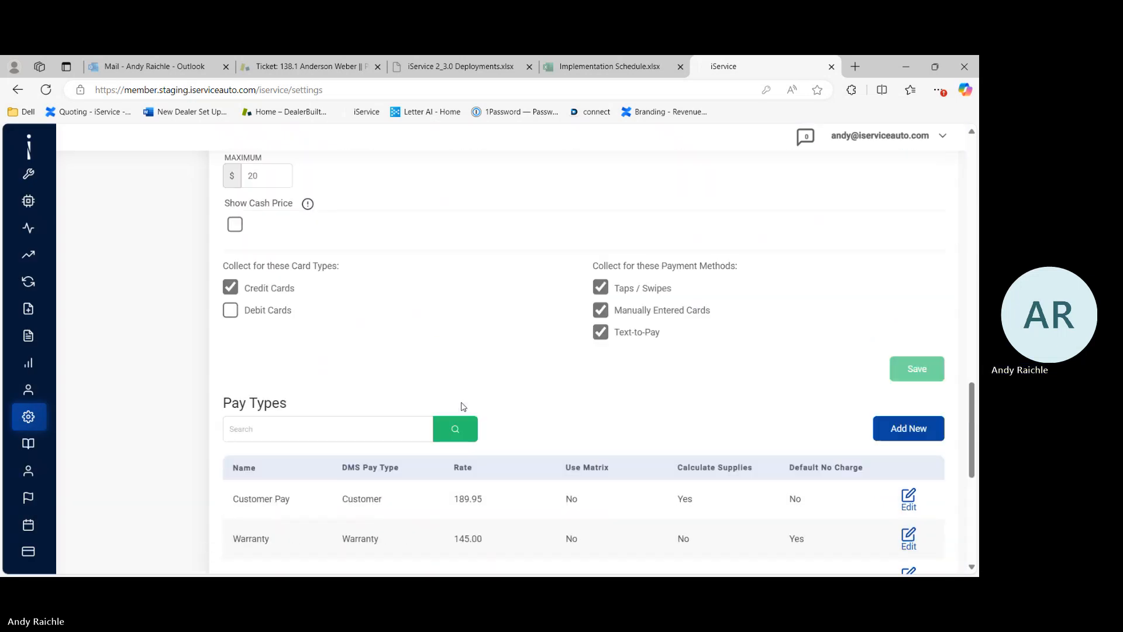
scroll(462, 406, "up", 5)
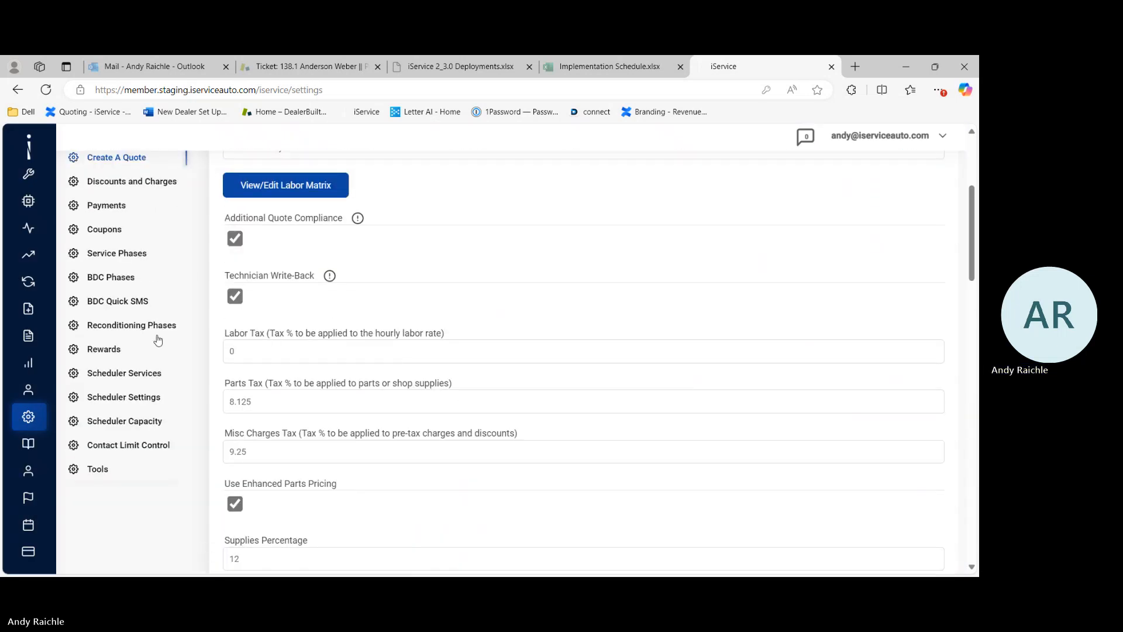
left_click(131, 186)
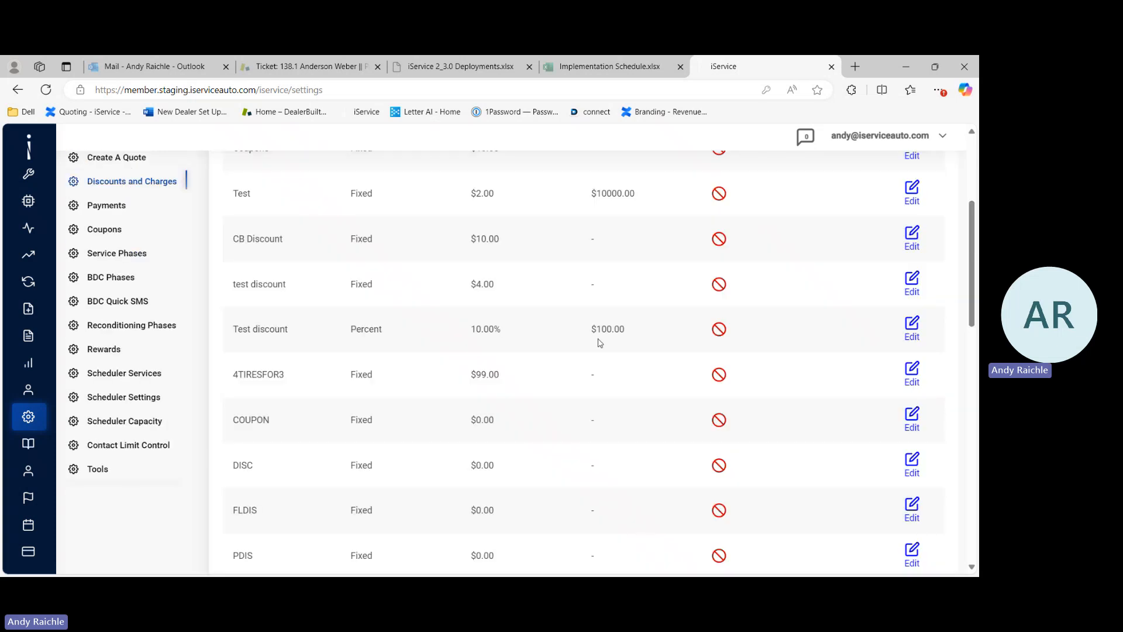
scroll(600, 342, "up", 2)
scroll(600, 342, "up", 2)
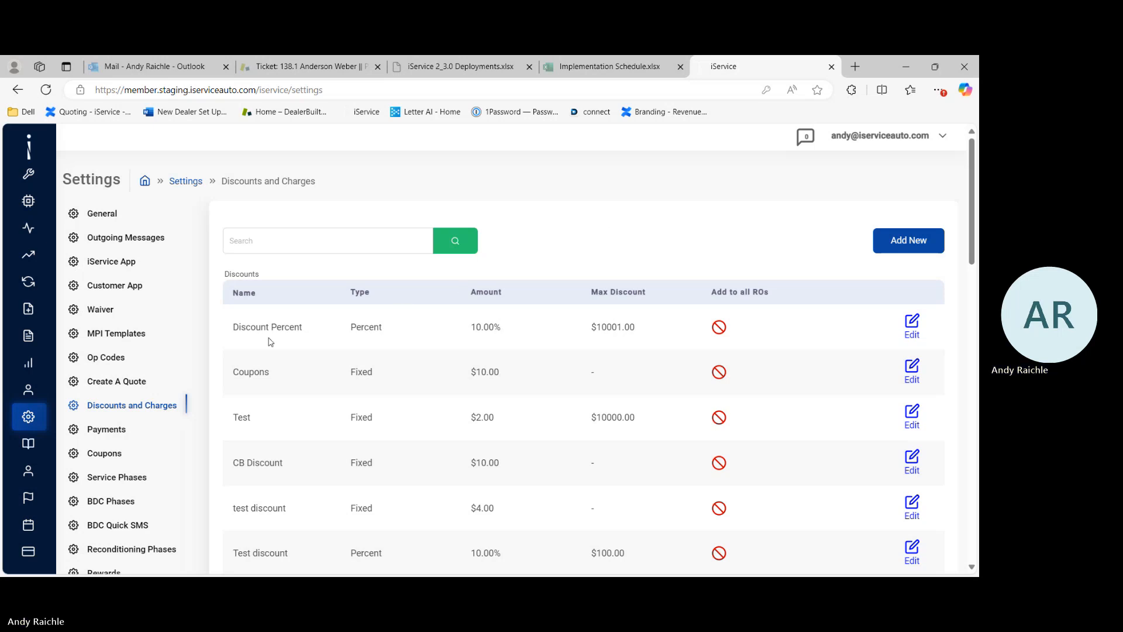
Step: Open the Payments settings and review the payment write-back, receipt code and terminal settings
left_click(114, 432)
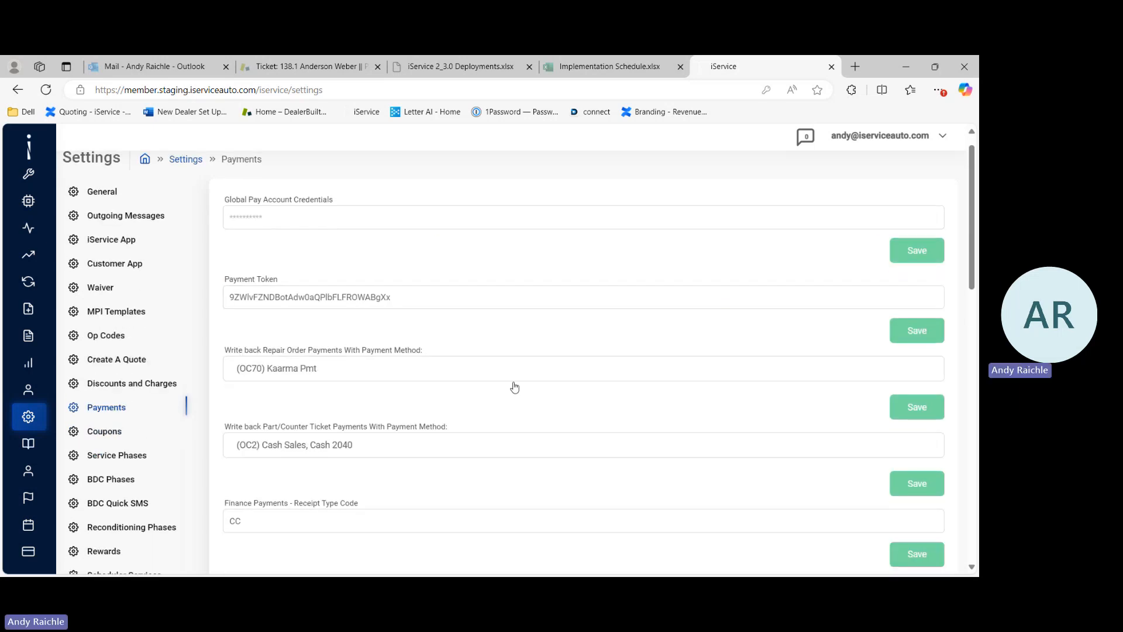
scroll(514, 386, "down", 1)
scroll(515, 386, "down", 1)
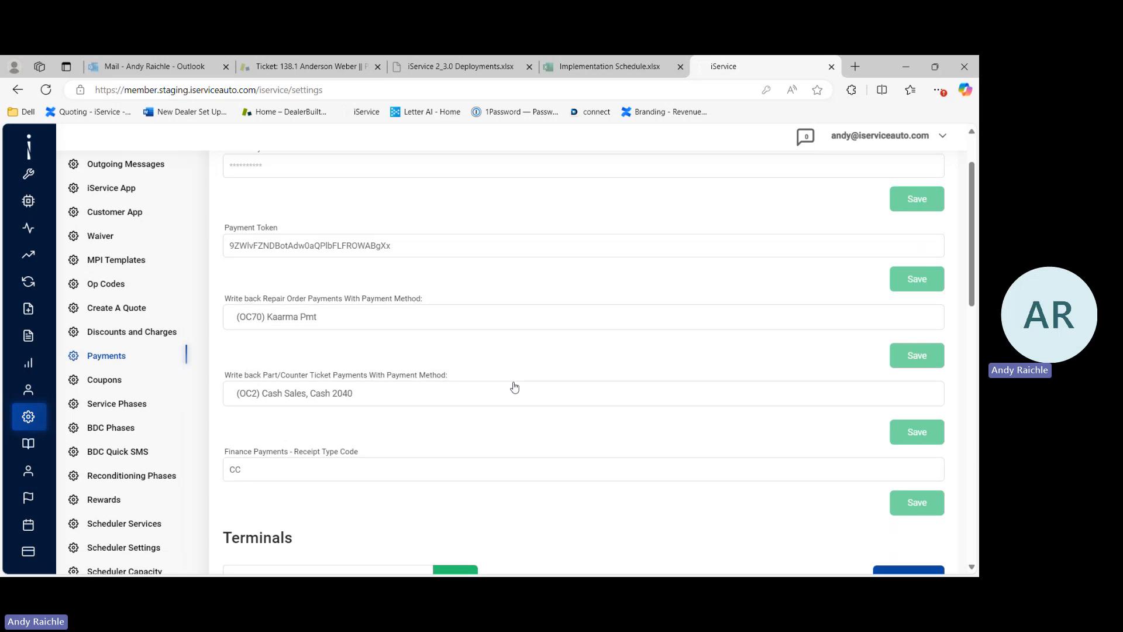
scroll(515, 386, "up", 1)
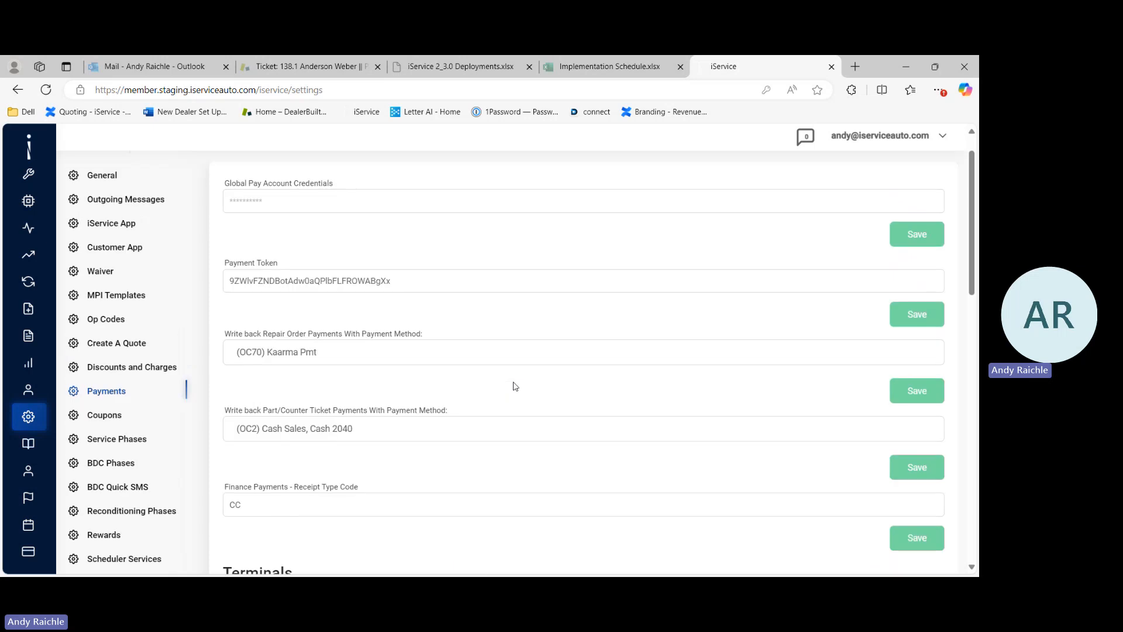
scroll(515, 386, "down", 2)
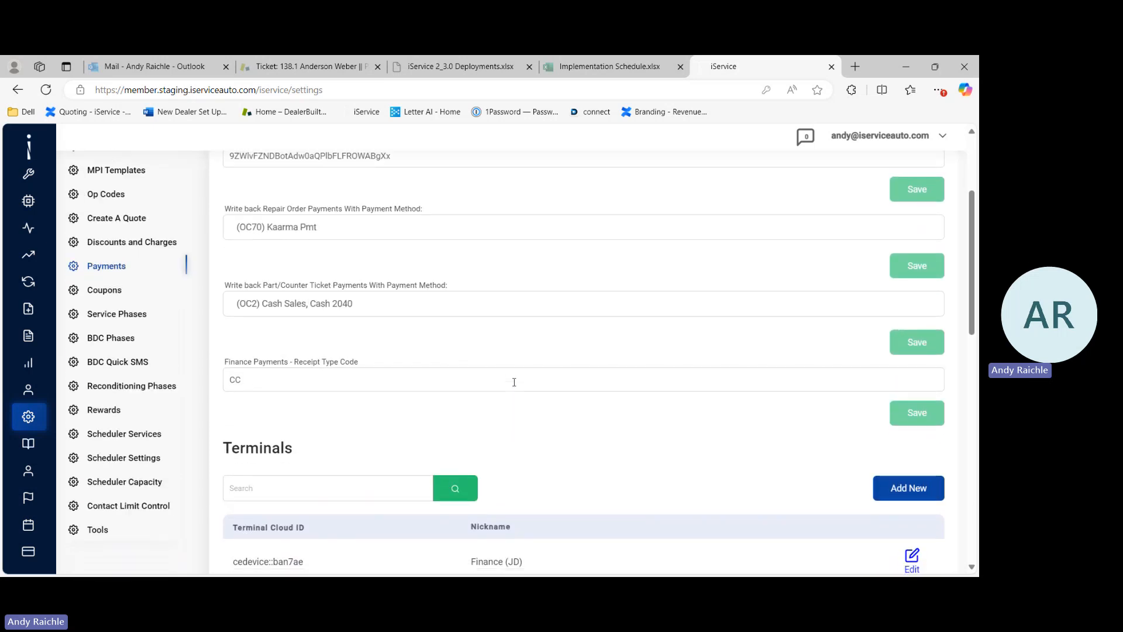
scroll(514, 382, "up", 2)
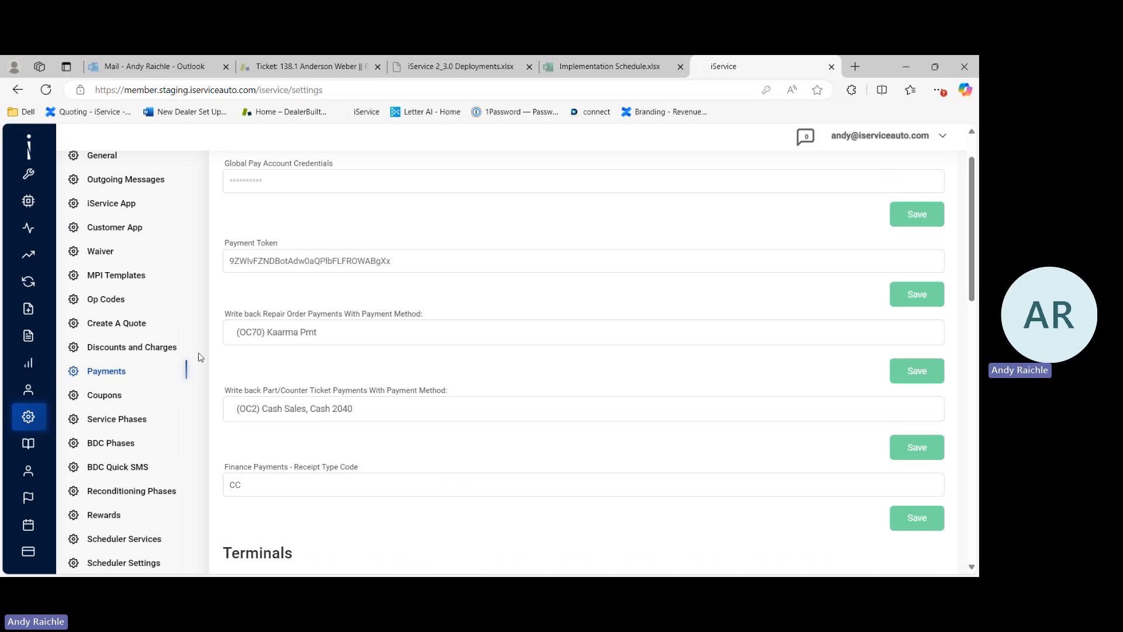
Step: Open the Coupons settings, start a new coupon, then cancel the new-coupon form
left_click(115, 400)
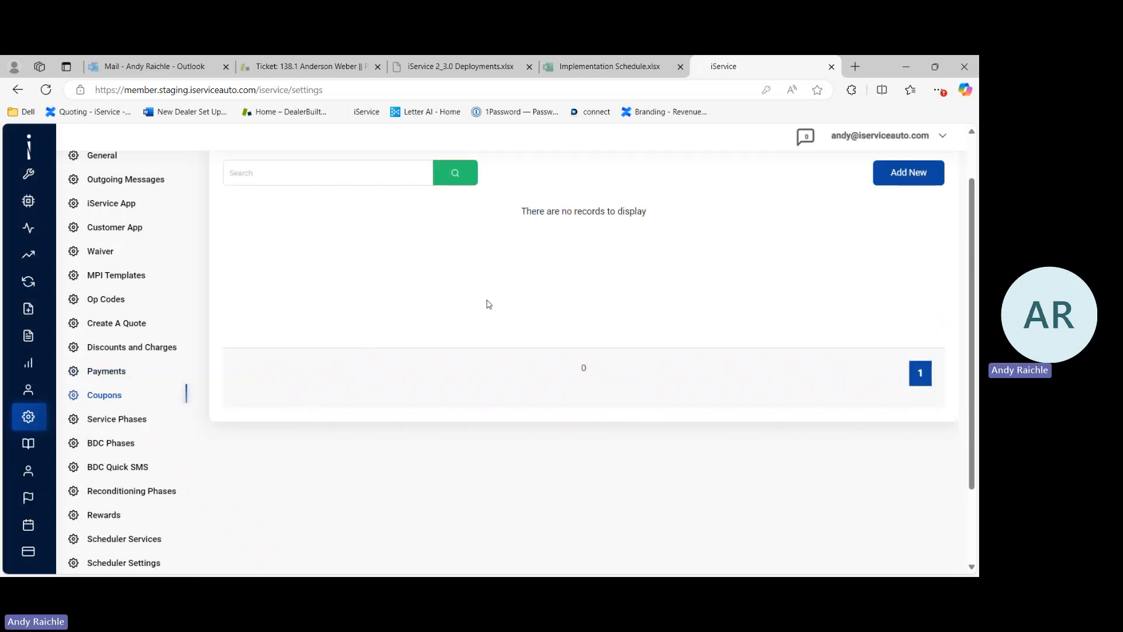
left_click(913, 172)
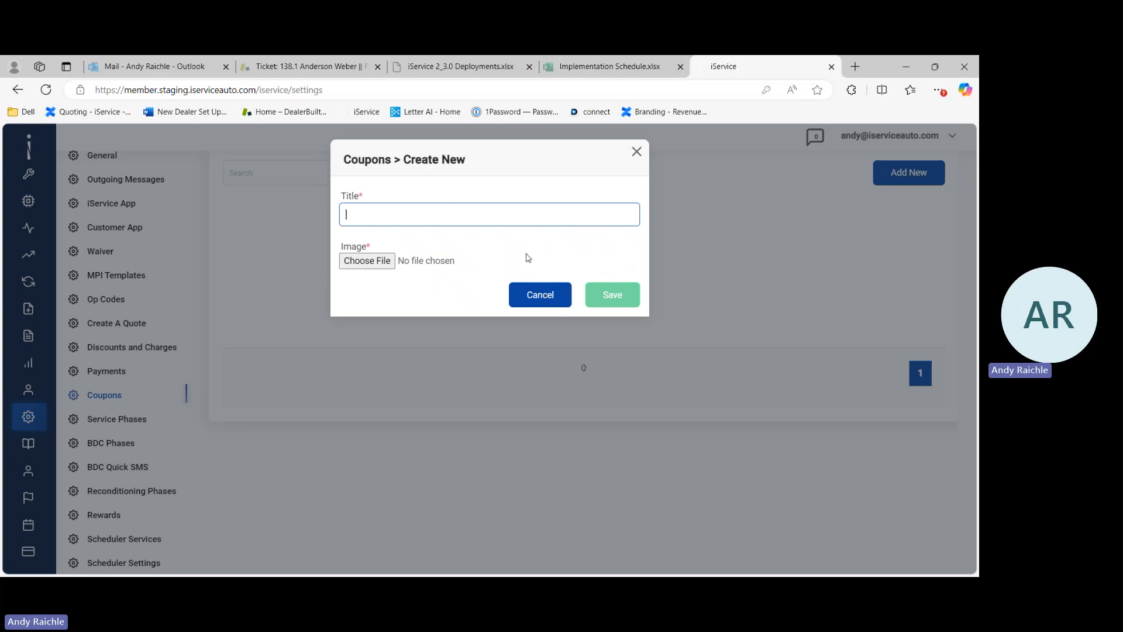
left_click(550, 305)
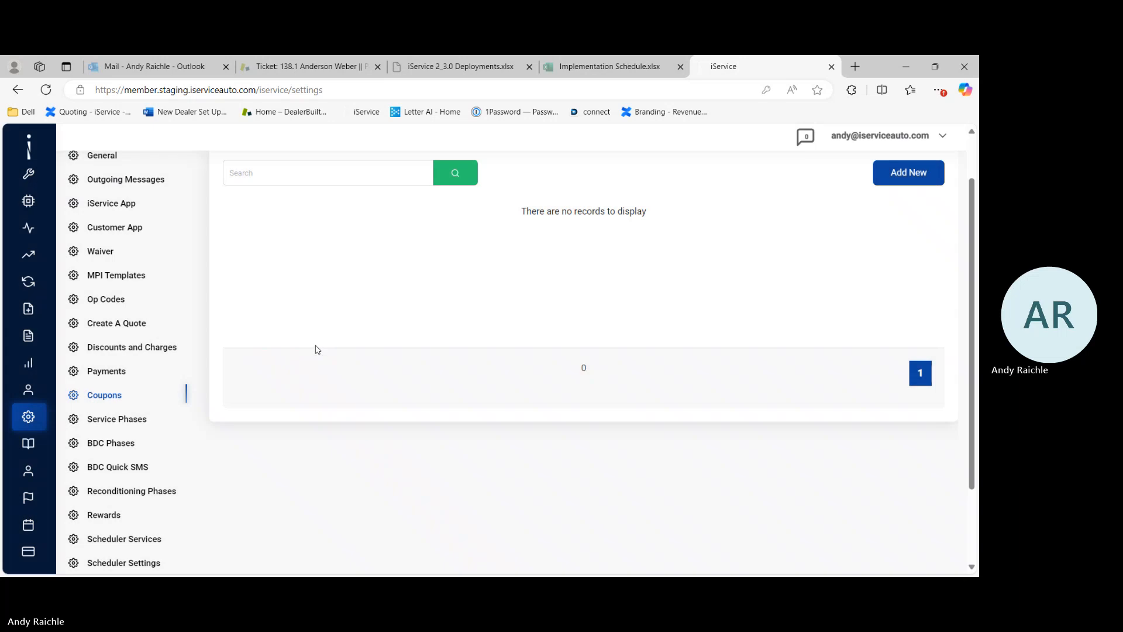
Step: Enable Send Notification on the Dispatch service phase with the customer message "your vehicleis being looked at now" and save
left_click(112, 425)
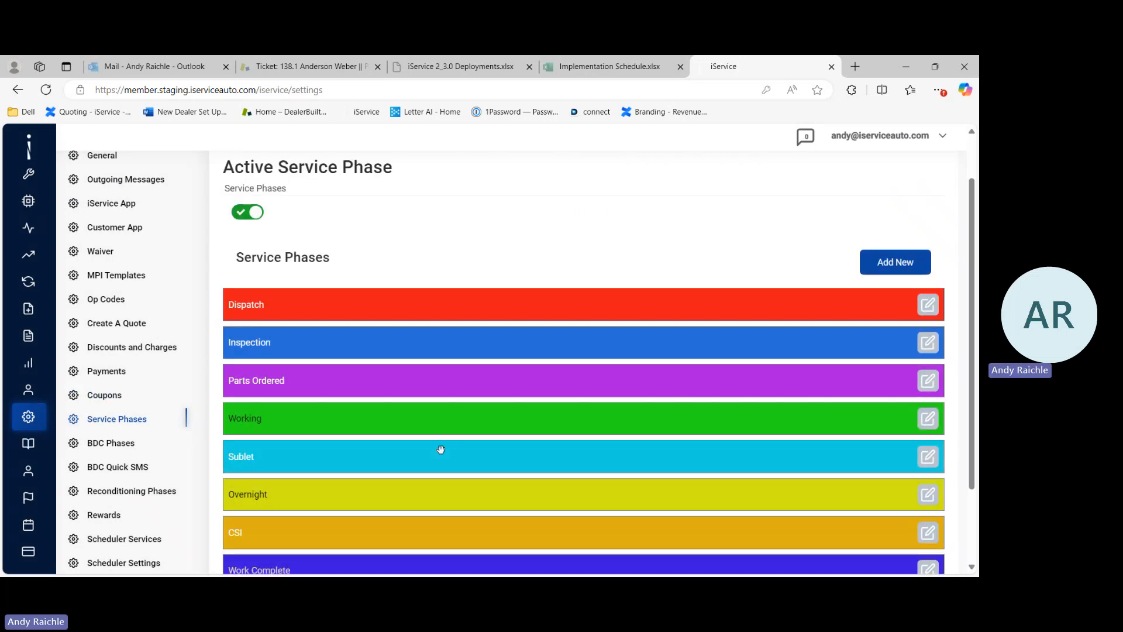
scroll(440, 449, "down", 3)
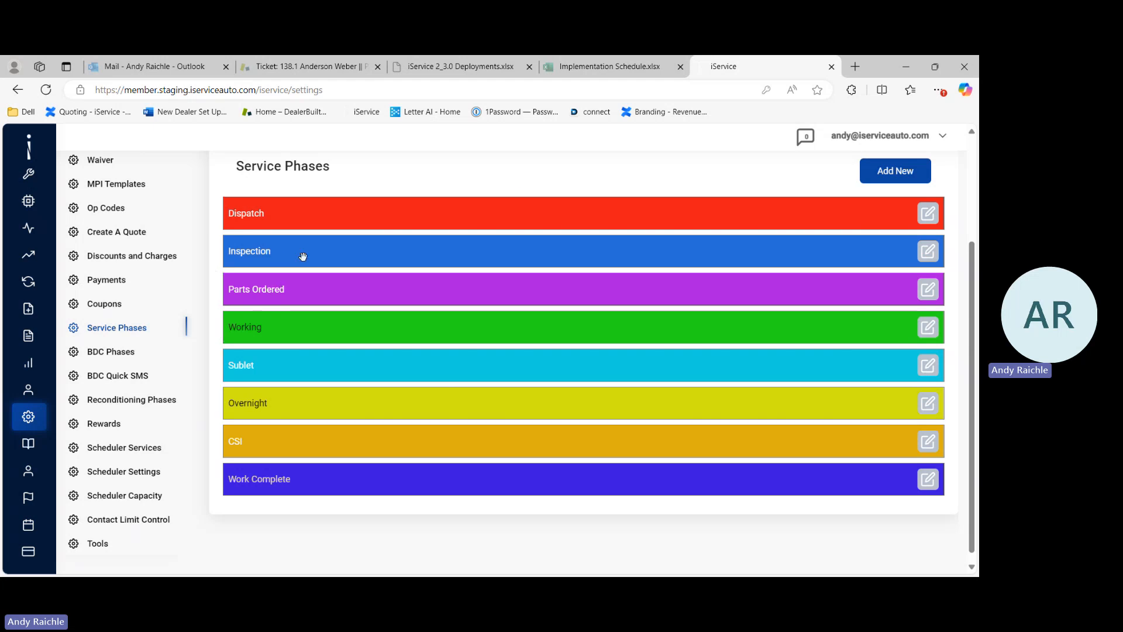
left_click_drag(300, 255, 297, 279)
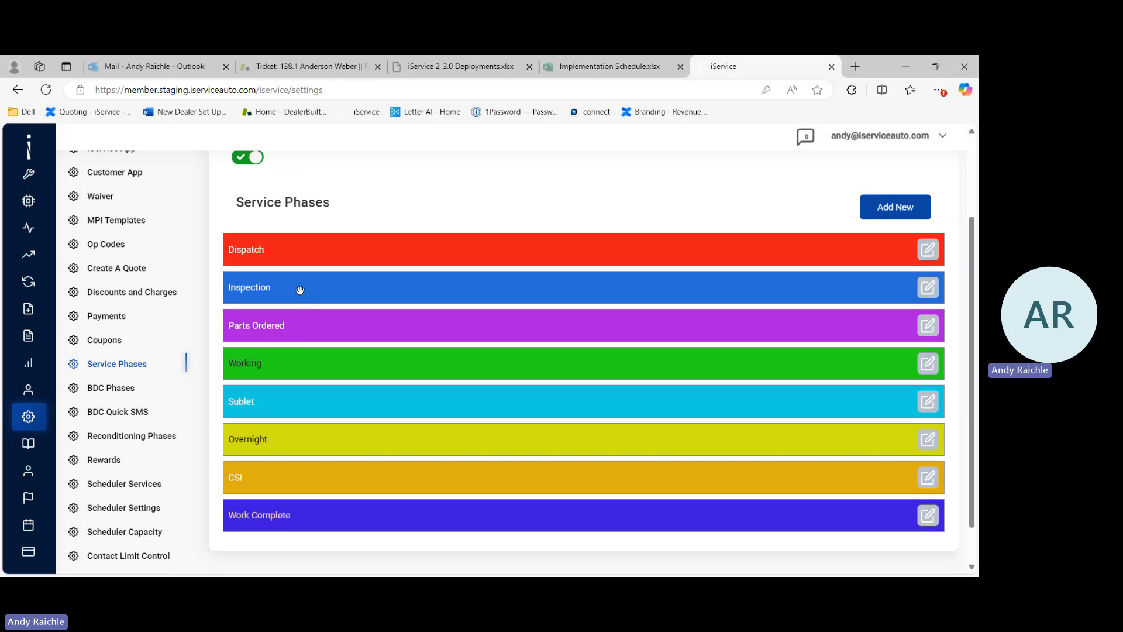
left_click(930, 251)
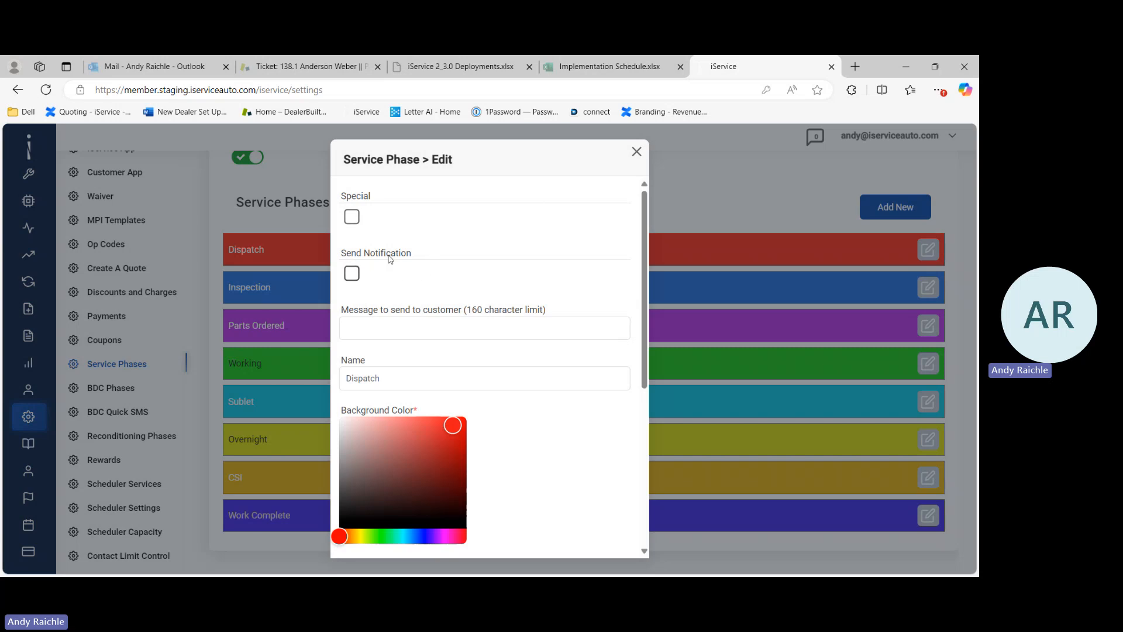
left_click(352, 274)
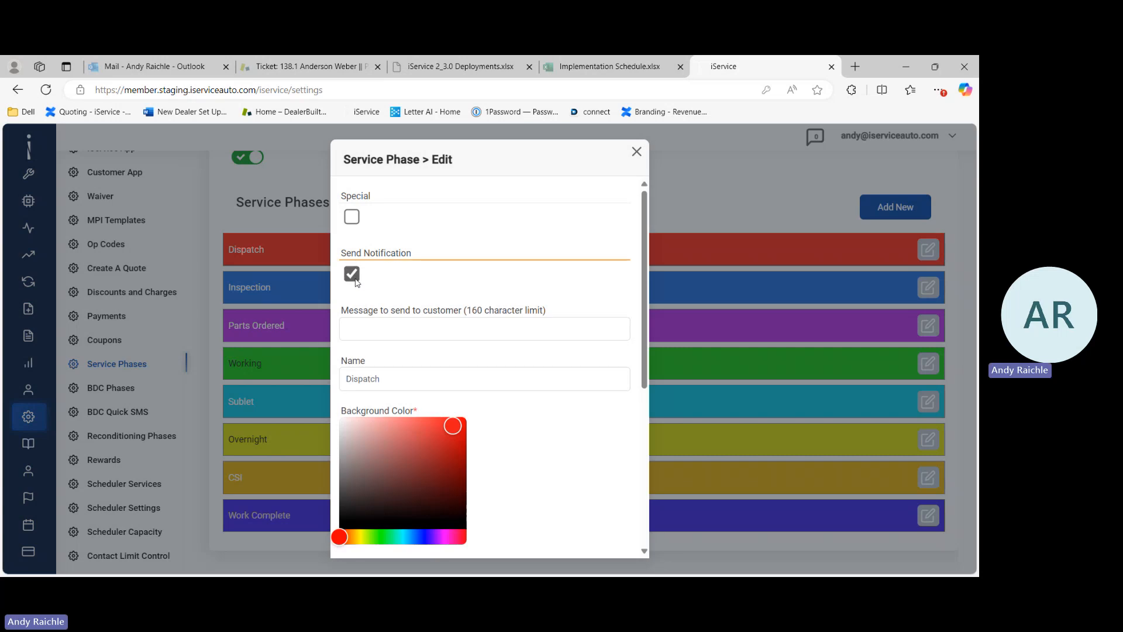
left_click(391, 333)
scroll(392, 334, "down", 1)
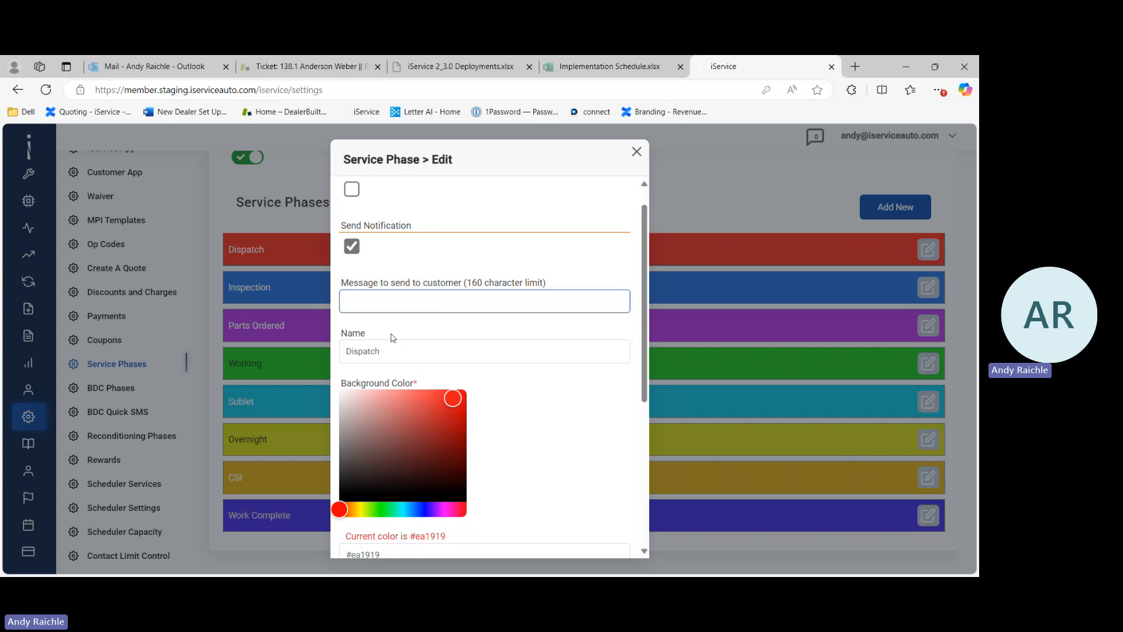
type("you")
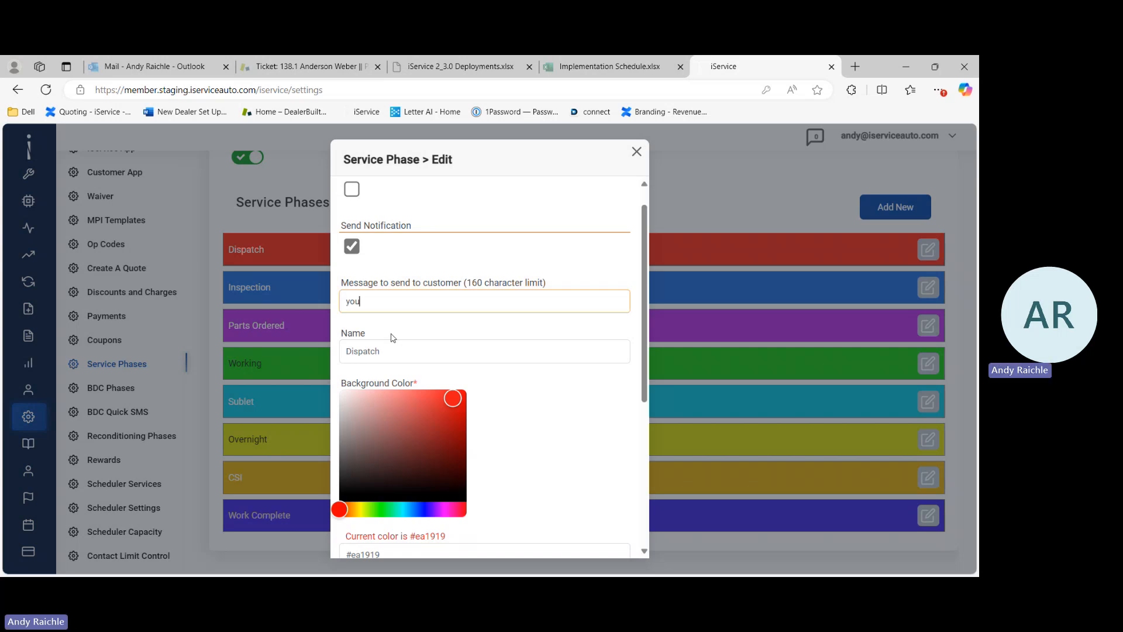
type("r veh")
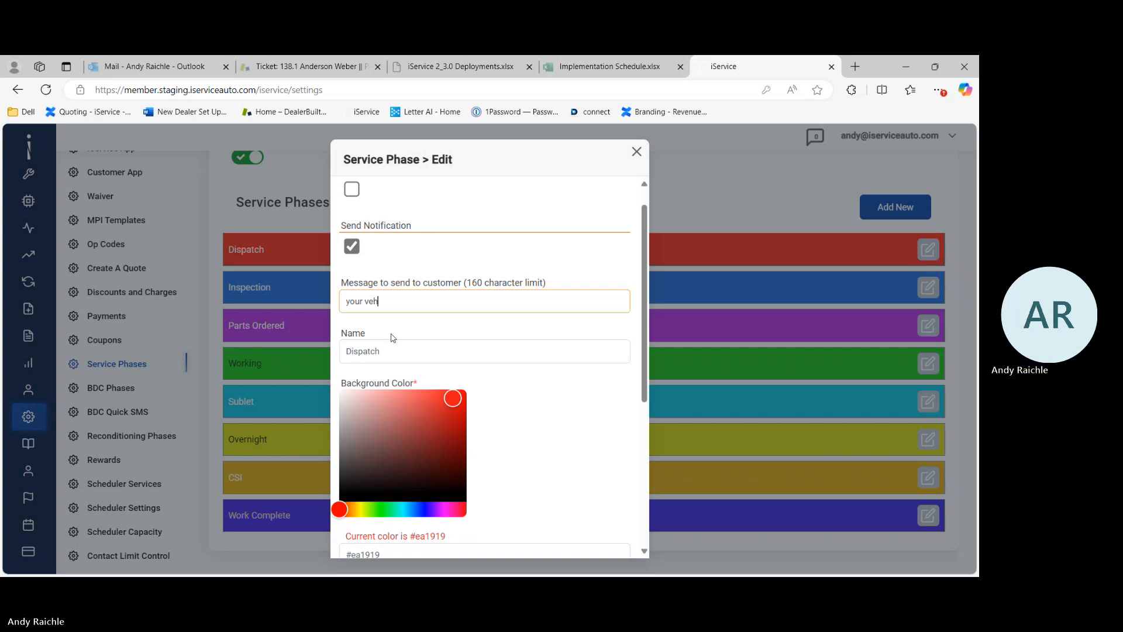
type("icleis being looked at now")
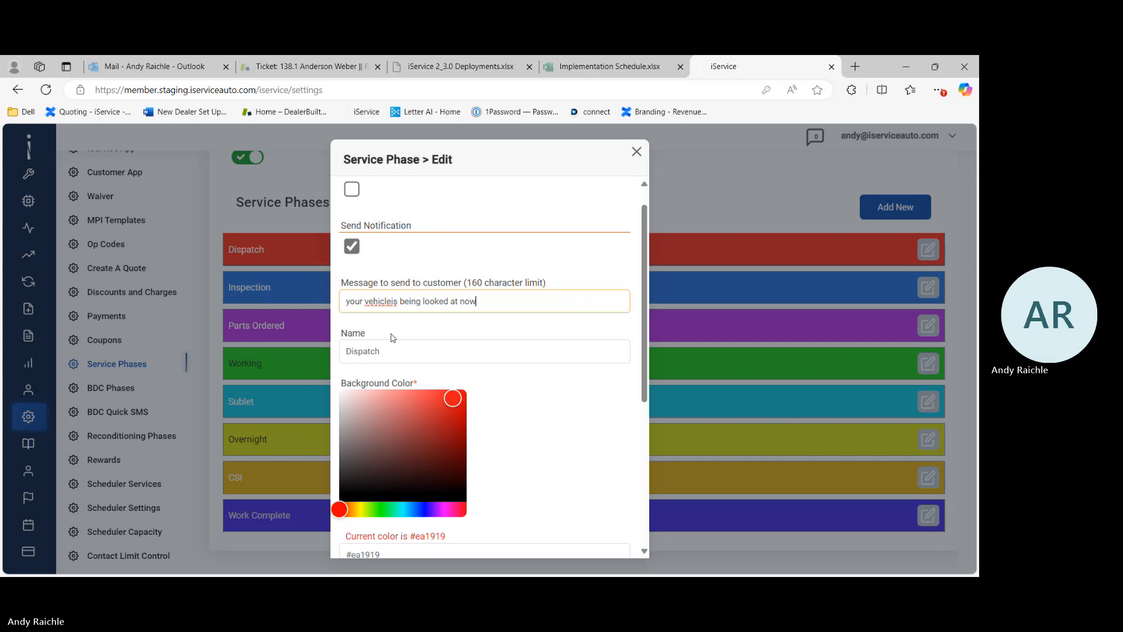
scroll(461, 328, "down", 5)
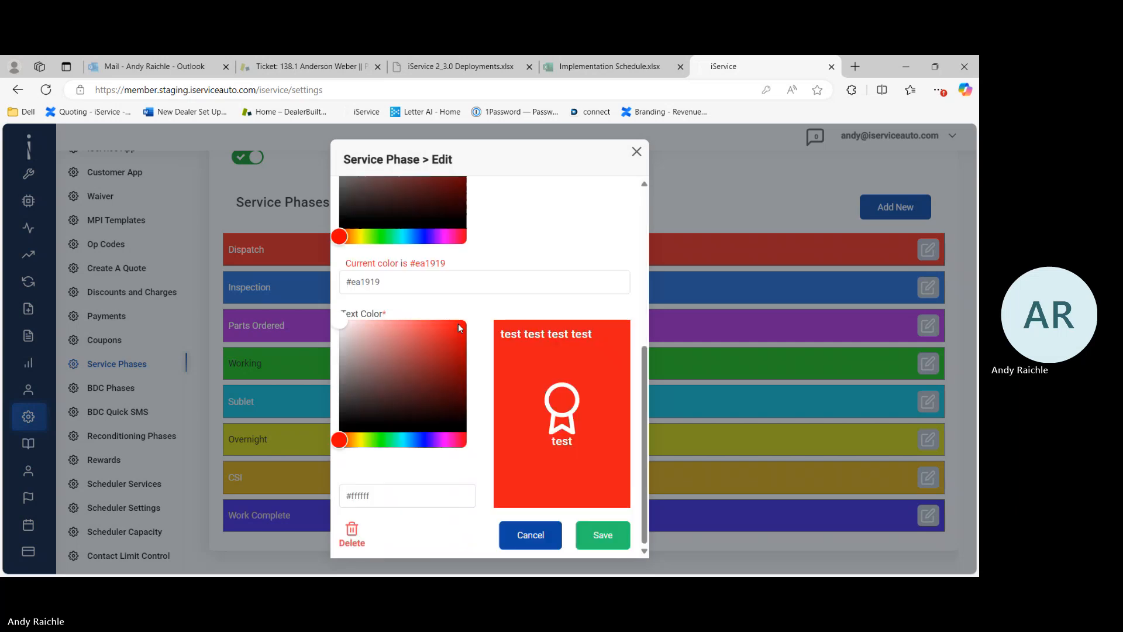
left_click(606, 534)
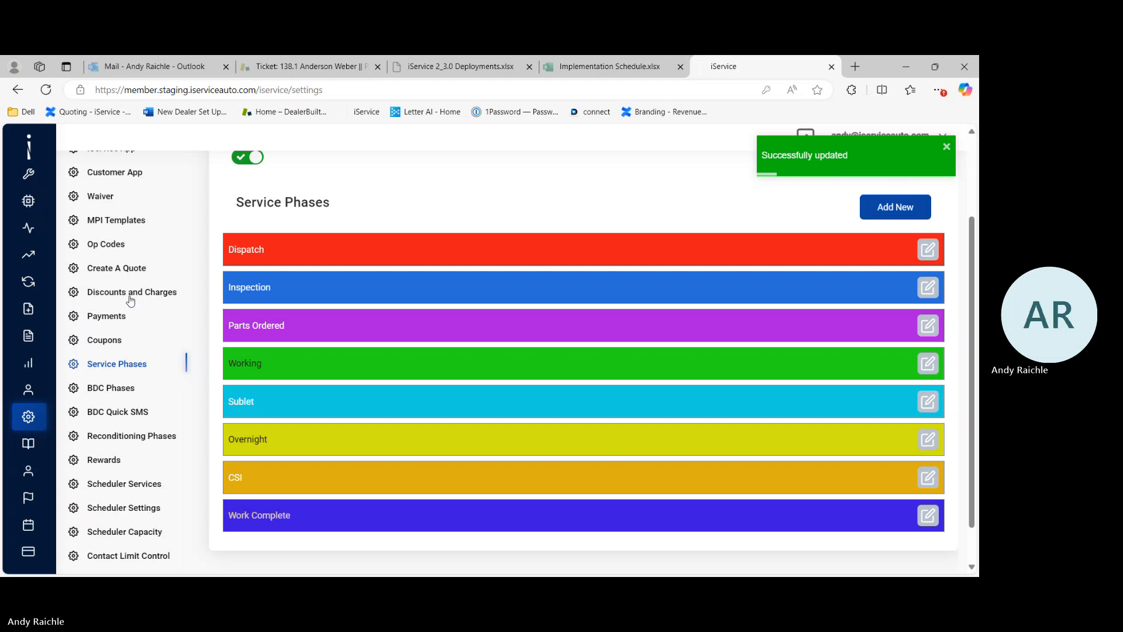
Step: Open the Scheduler Services settings and review the list of bookable services with their hours, cost and lane
scroll(106, 394, "down", 2)
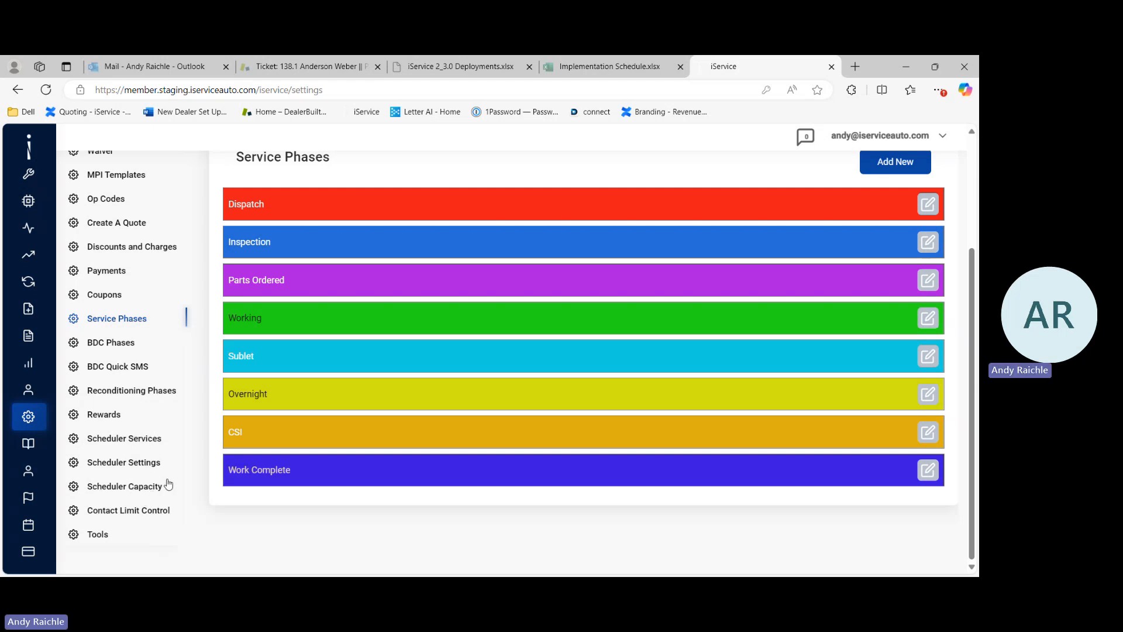
left_click(147, 443)
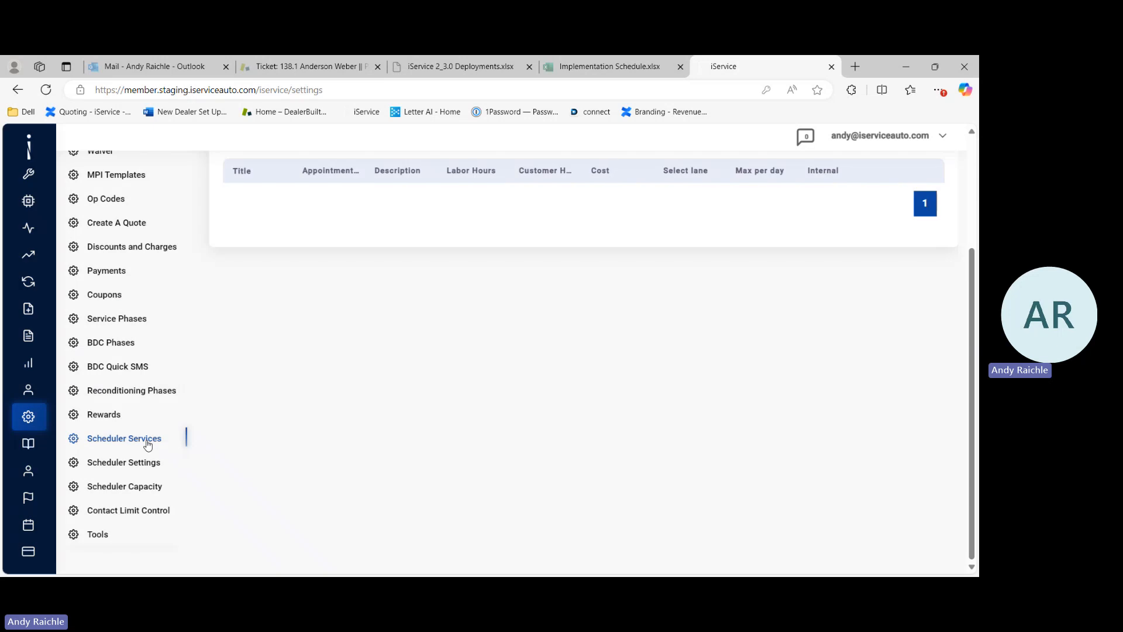
scroll(276, 358, "up", 2)
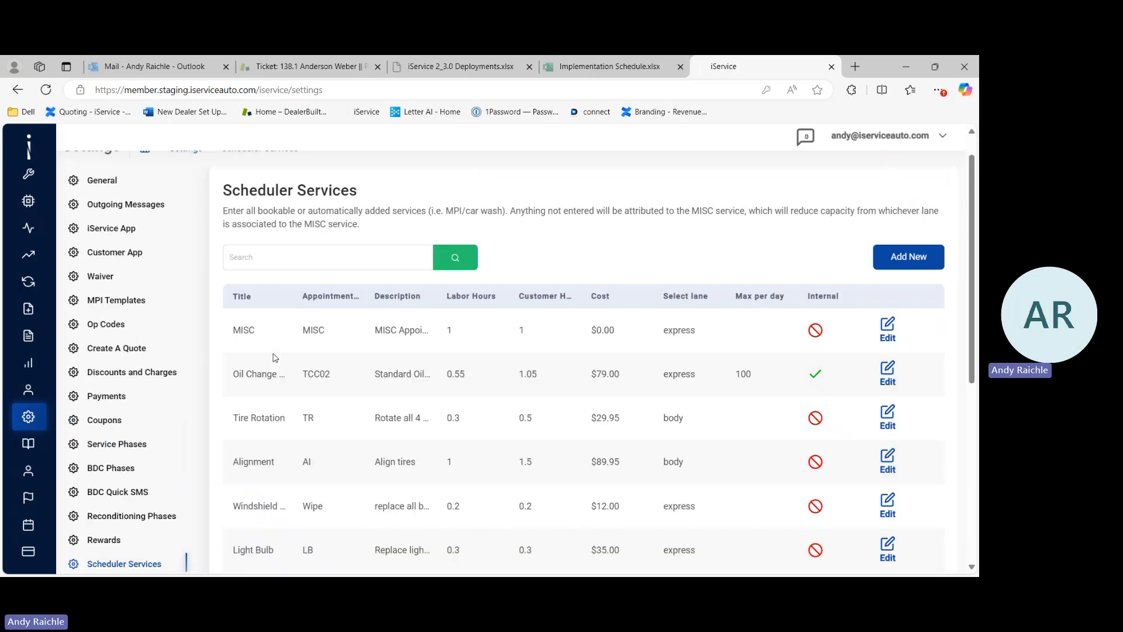
scroll(276, 358, "down", 1)
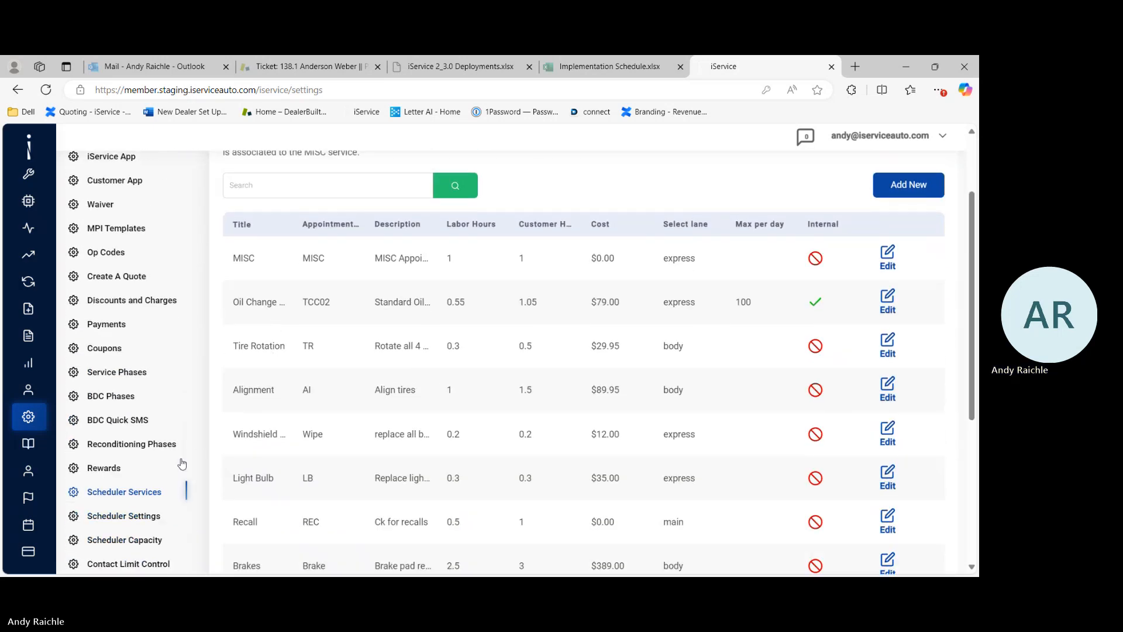
scroll(182, 464, "down", 1)
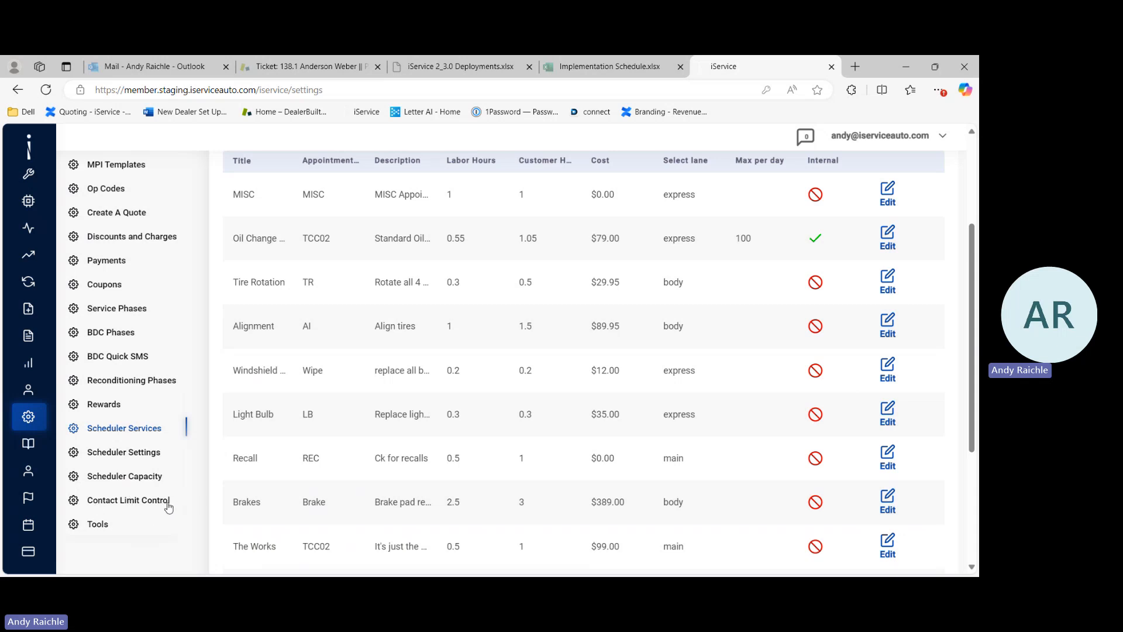
Step: Open the Tools settings and review the Un-Delete Repair Order tool
left_click(97, 527)
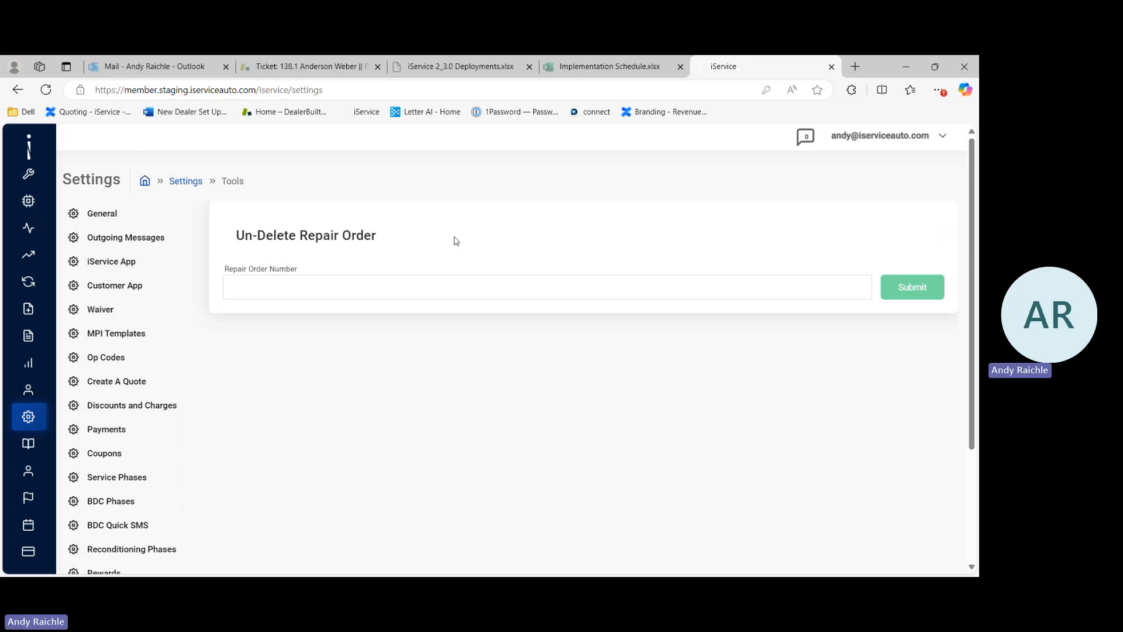
scroll(625, 351, "down", 2)
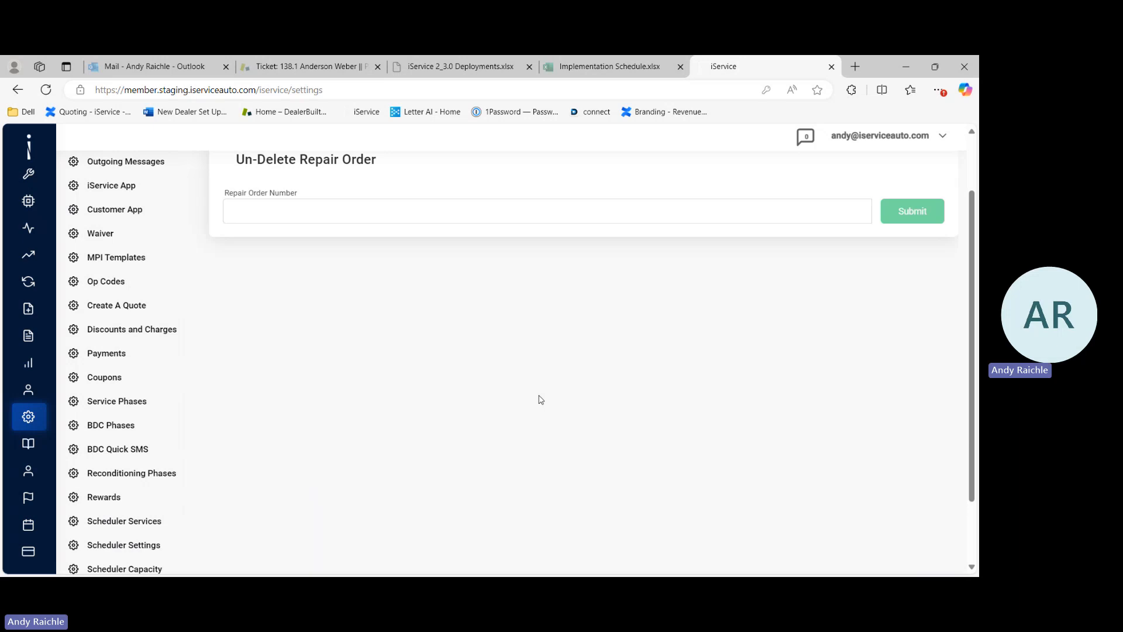
scroll(540, 400, "up", 2)
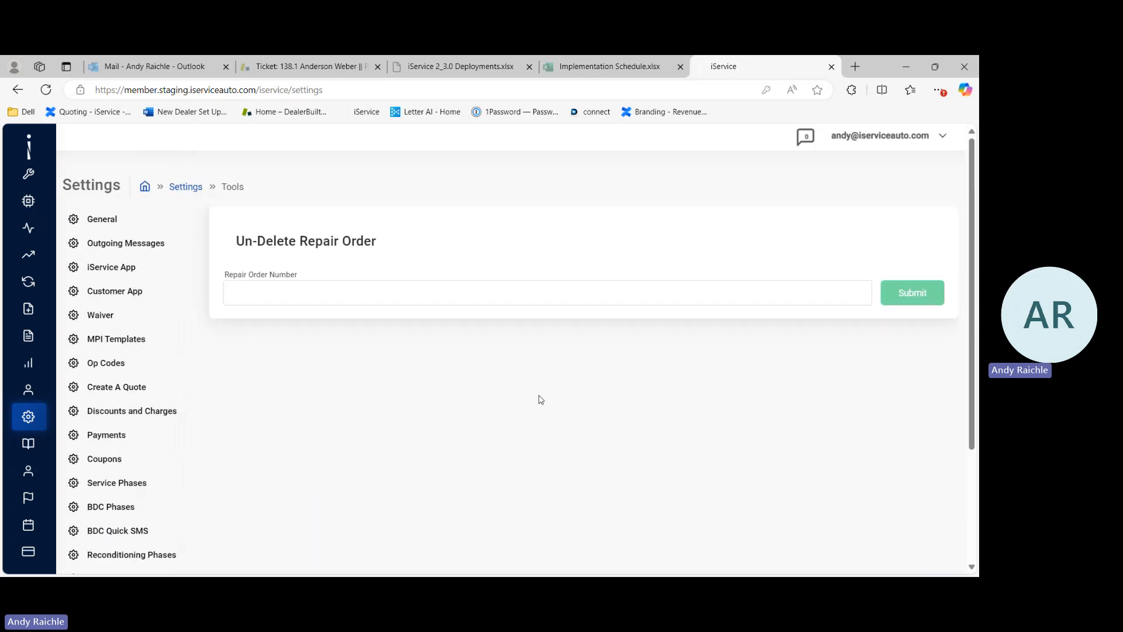